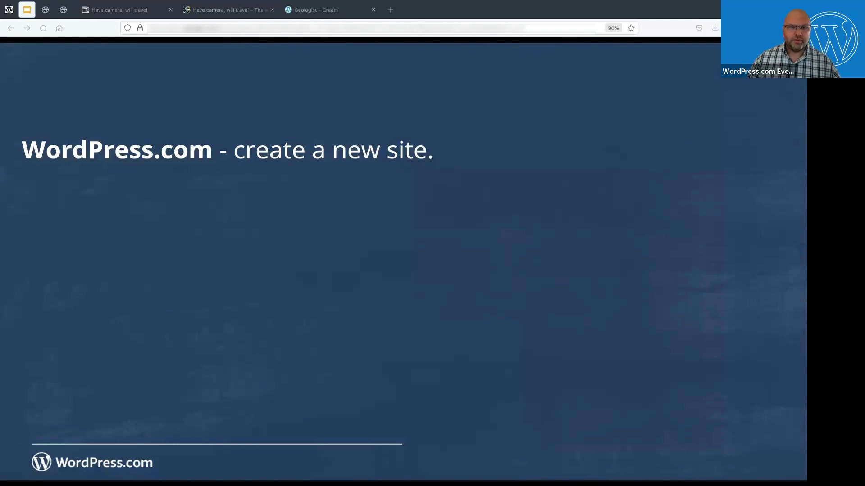
key(Right)
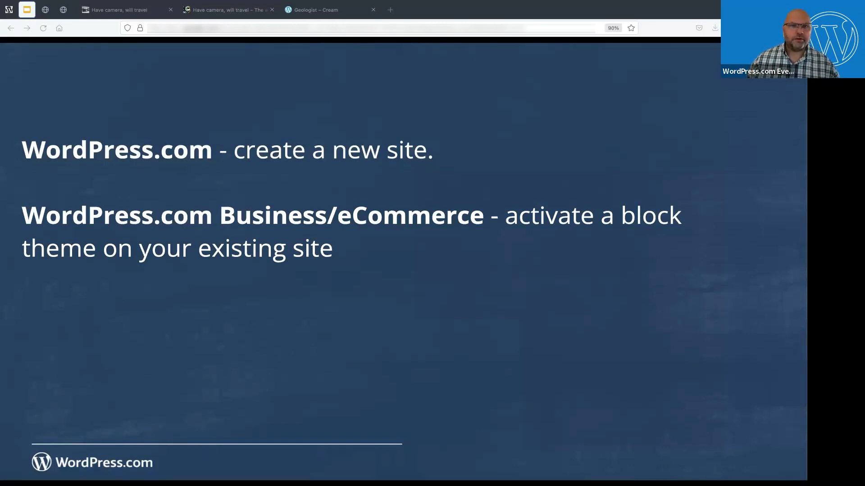
key(Right)
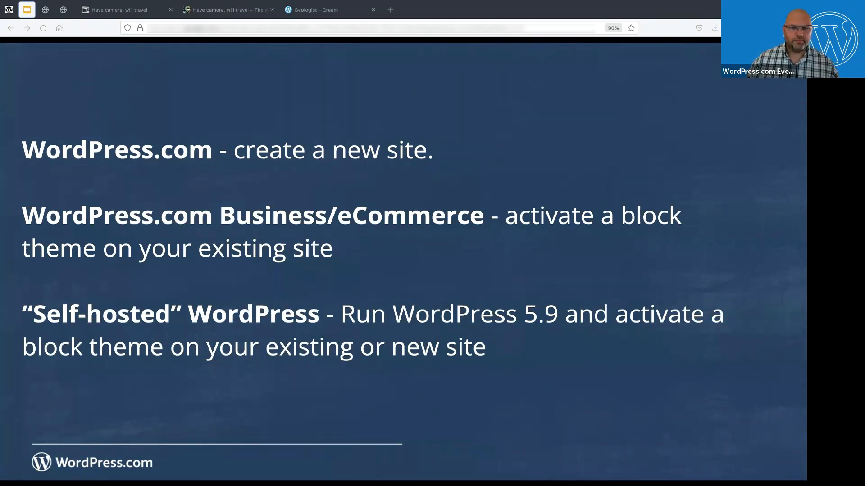
key(Right)
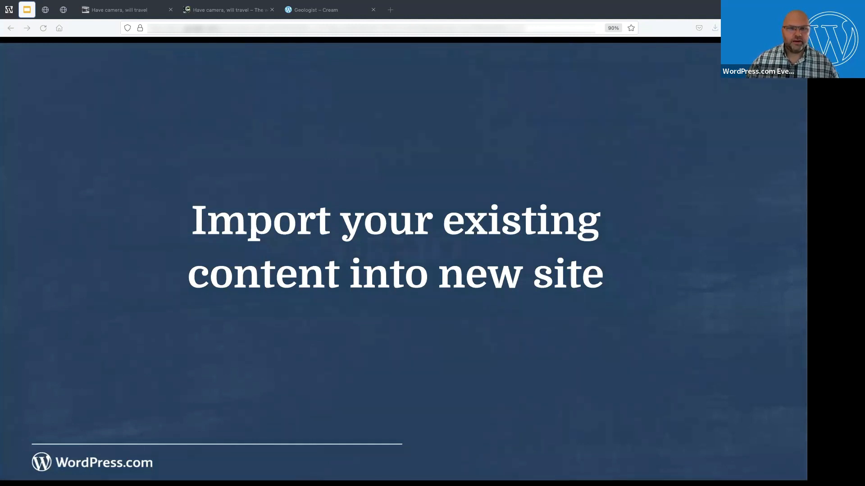
key(Right)
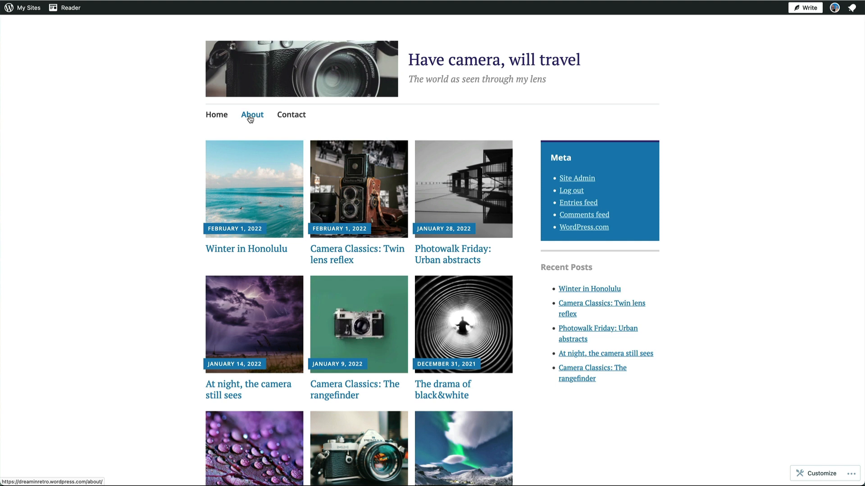
Export all text content from the existing Have camera, will travel site.
click(250, 176)
click(68, 55)
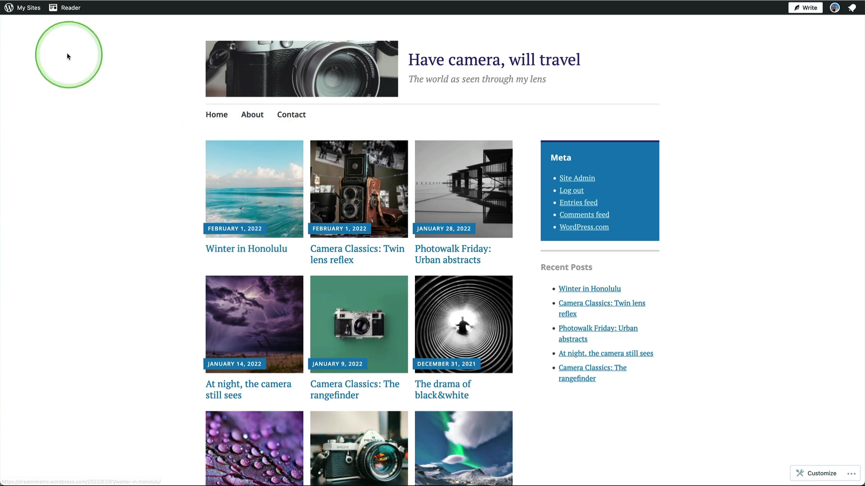
click(27, 9)
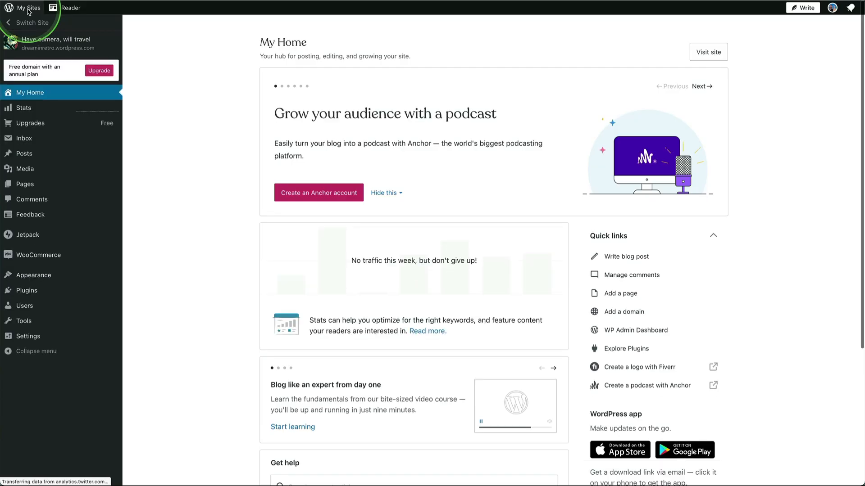
mouse_move(40, 322)
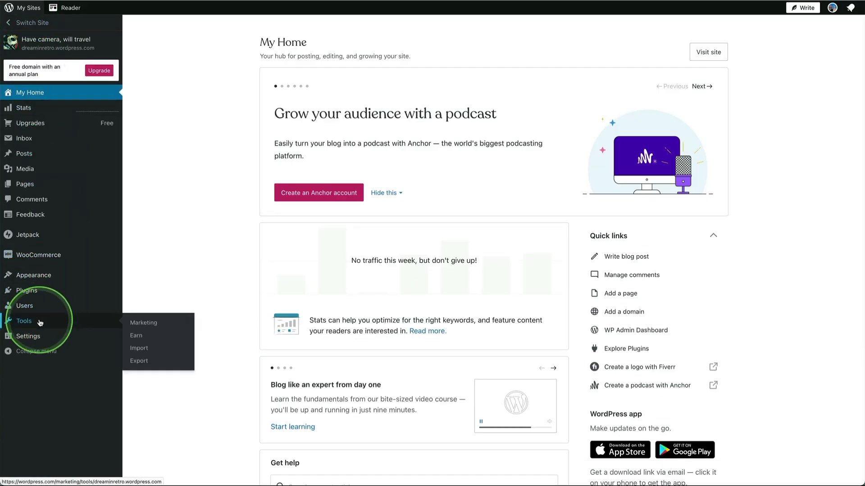
click(152, 361)
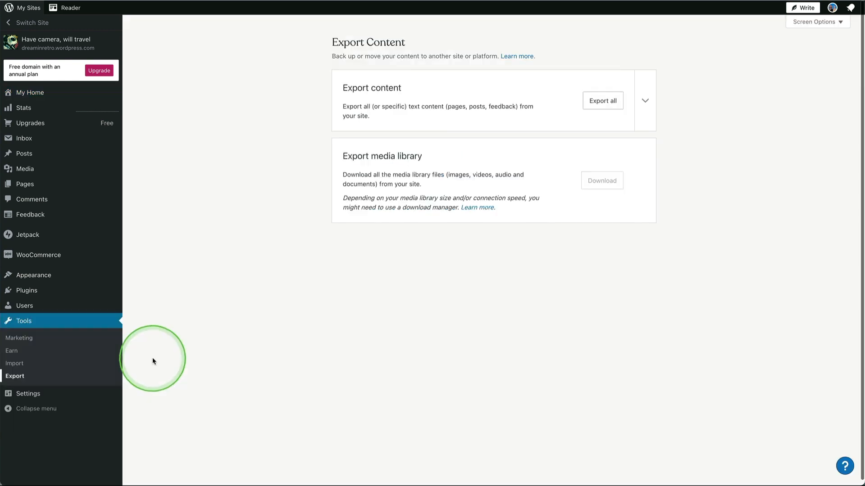
click(601, 102)
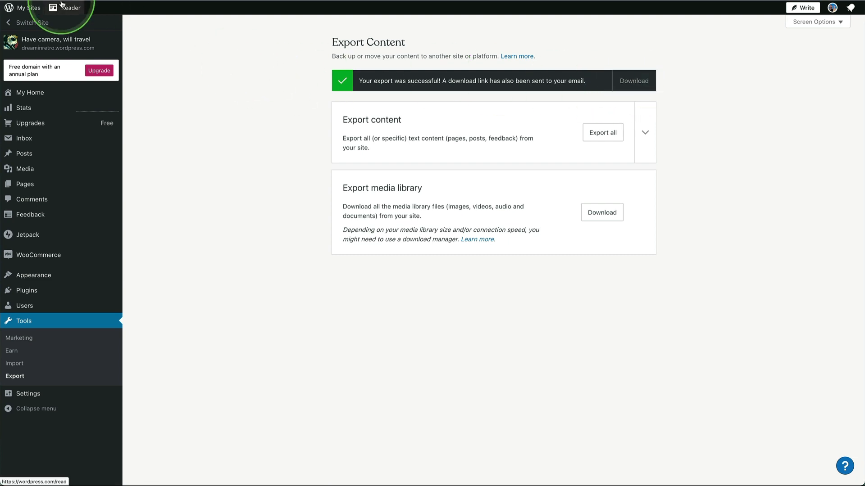
Add a new site called "Have camera, will travel" with the free havecamerawilltravel34268978.wordpress.com domain.
click(27, 24)
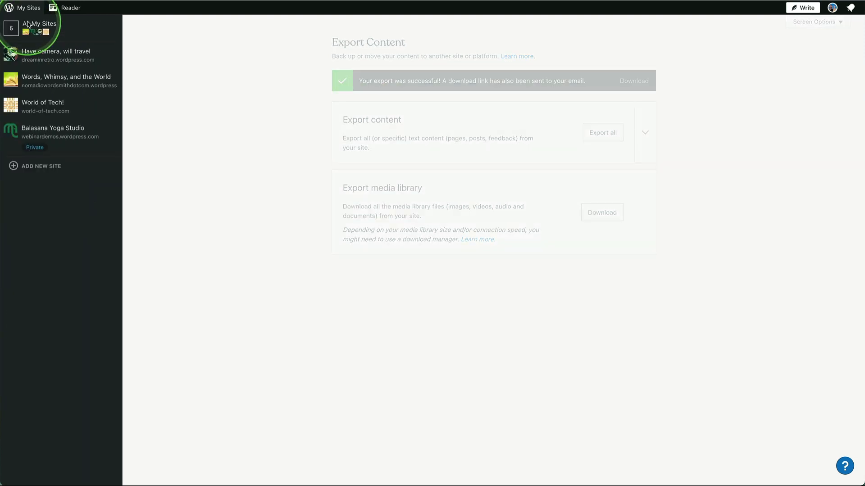
click(57, 166)
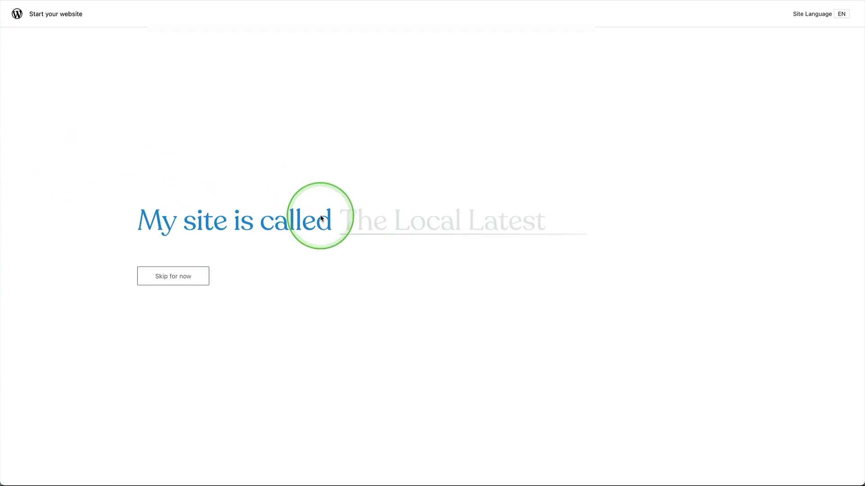
text(Have camera, will travel)
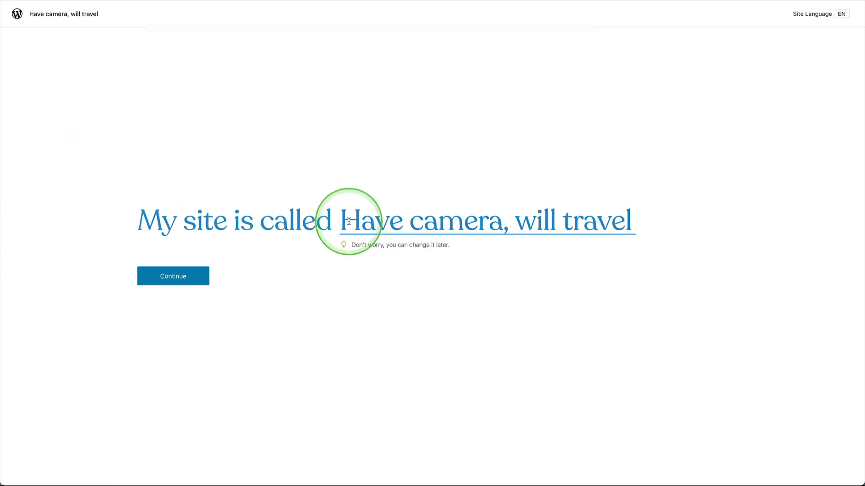
click(189, 282)
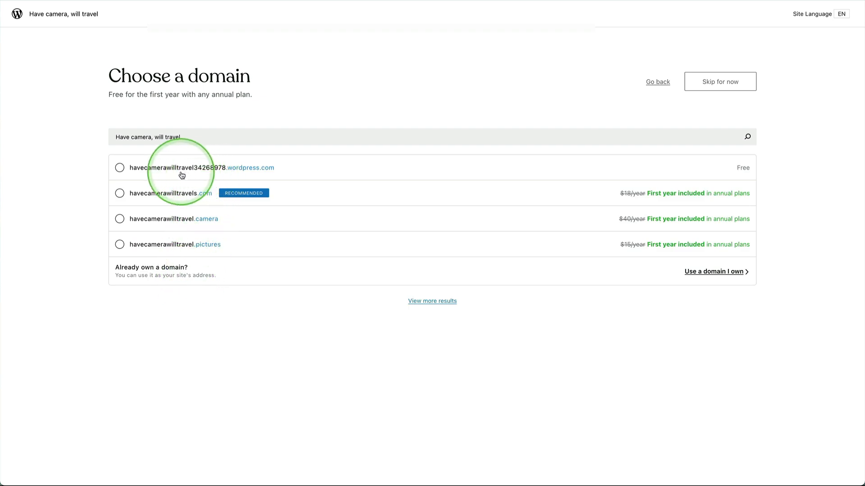
click(119, 168)
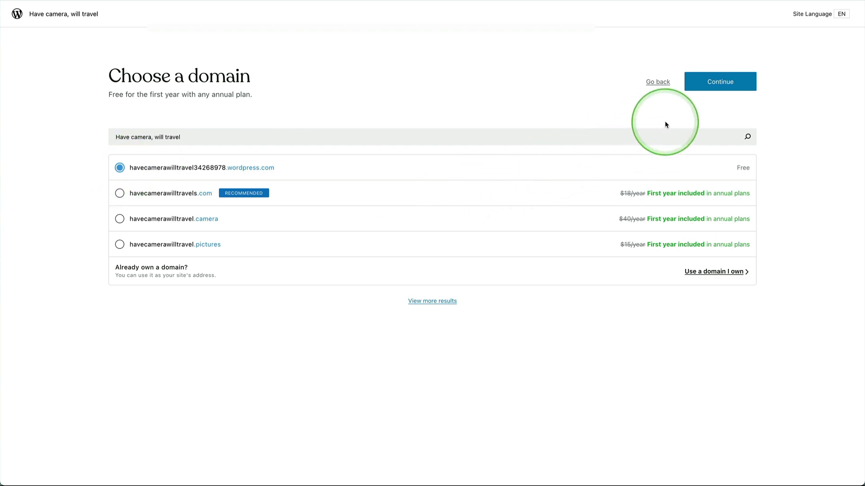
click(720, 85)
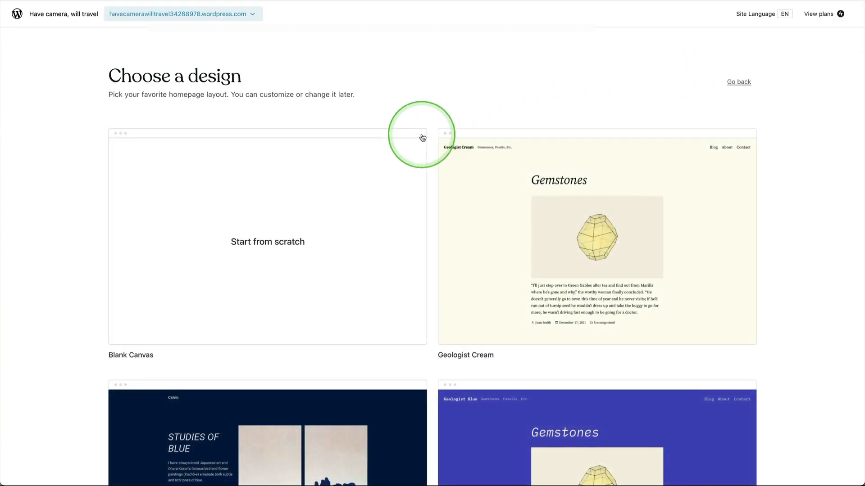
Browse the available homepage designs and choose Geologist Cream for the new site.
scroll(423, 137, down, 6)
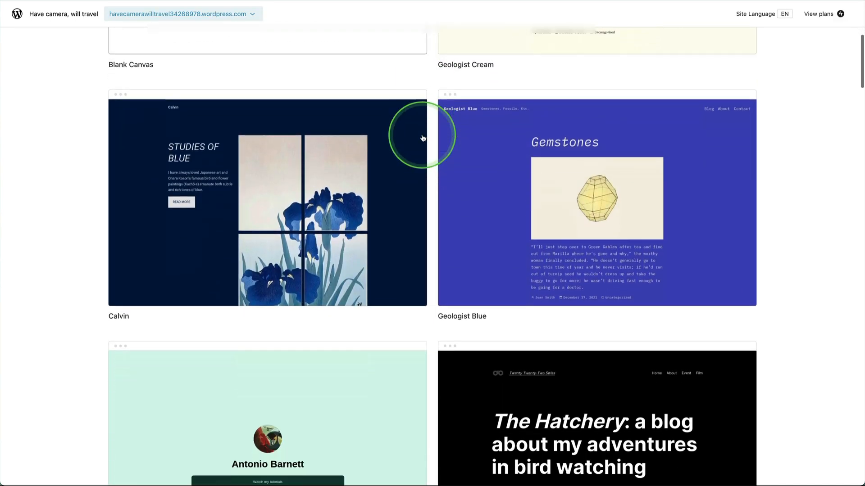
scroll(422, 137, down, 14)
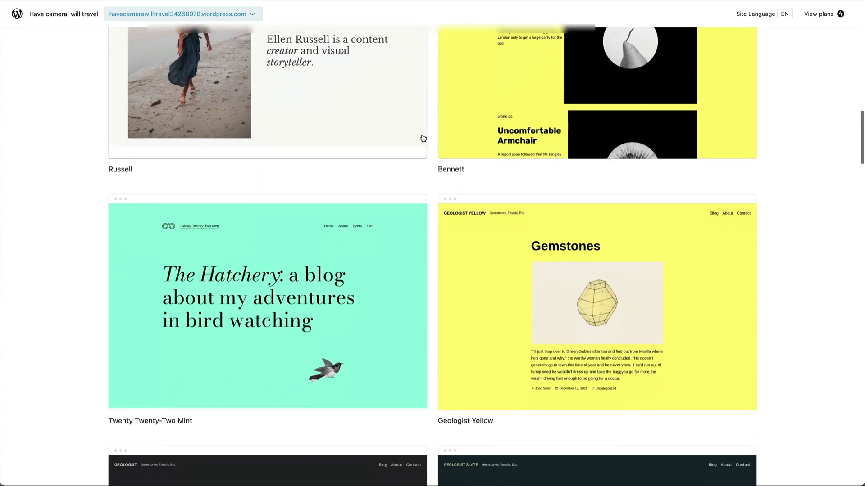
scroll(422, 137, down, 4)
scroll(422, 137, down, 5)
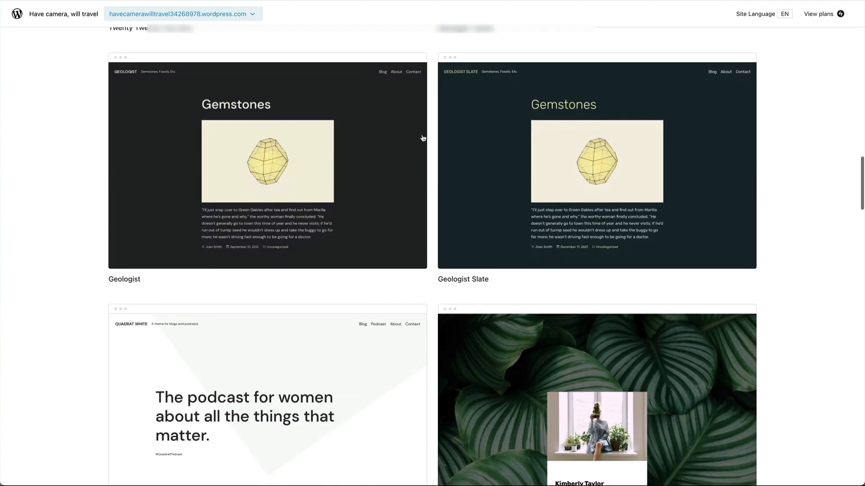
scroll(423, 137, up, 15)
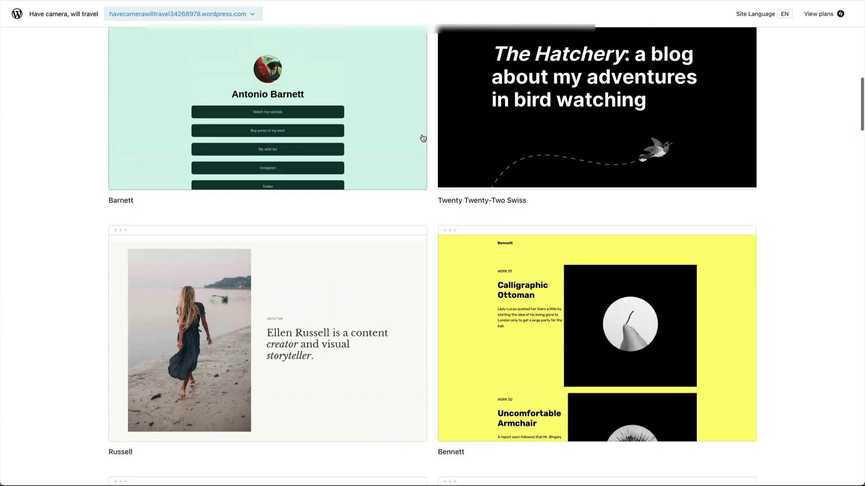
scroll(423, 137, up, 15)
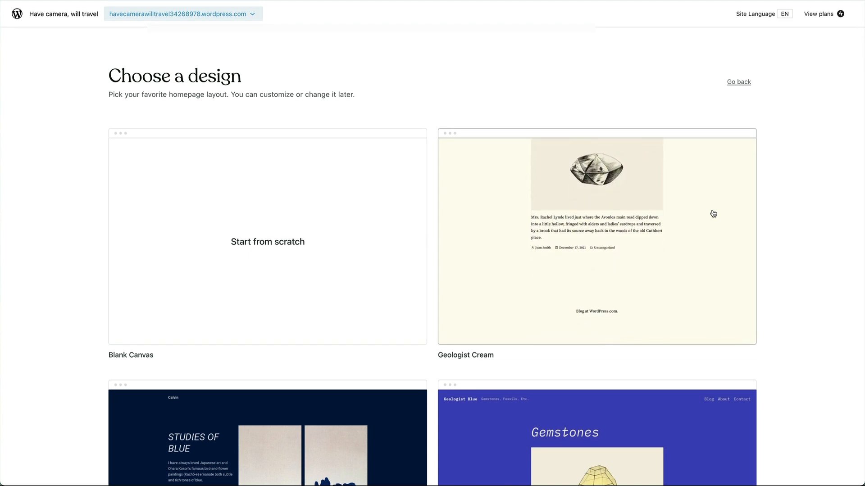
click(573, 269)
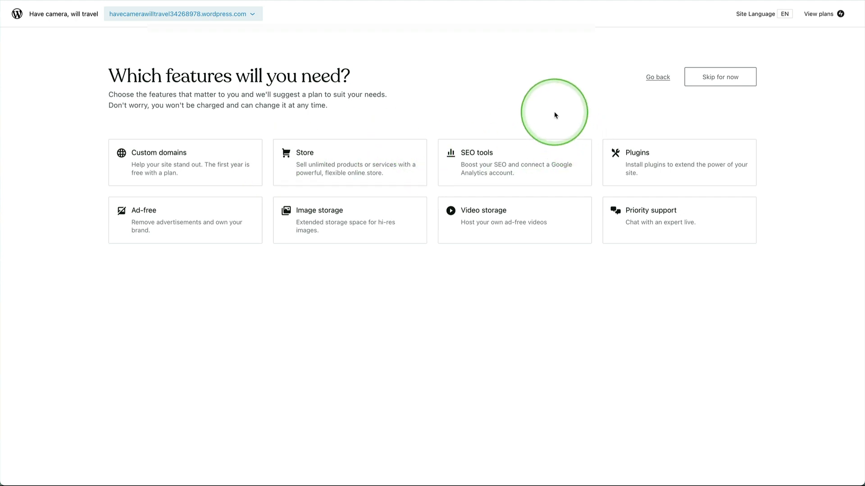
Skip the feature selection and select the Free plan for the new site.
click(721, 81)
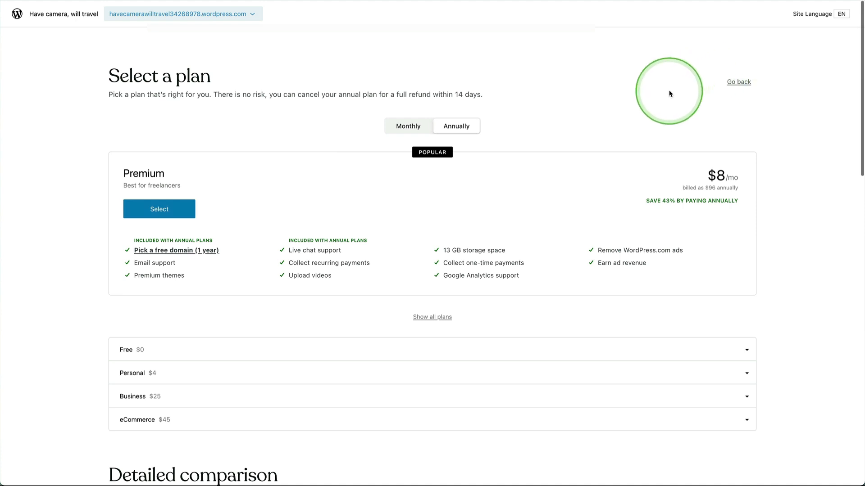
click(153, 353)
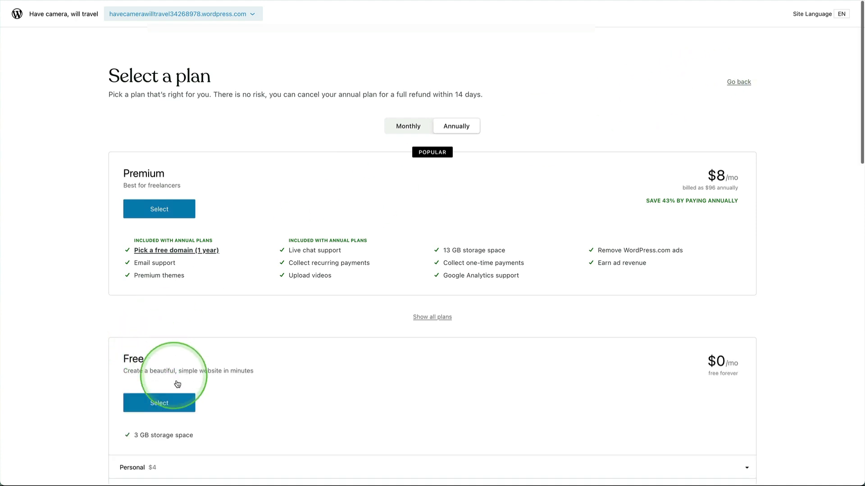
click(169, 402)
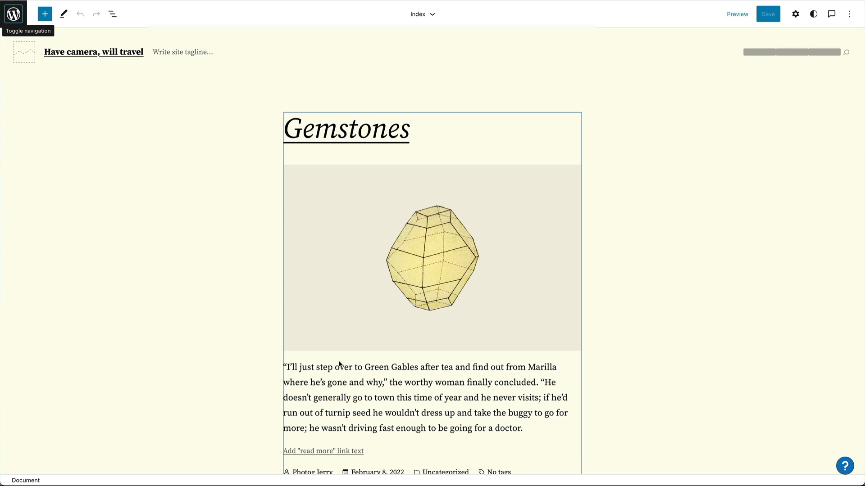
Examine the Index template's sample posts, from Gemstones down to Fossils, in the site editor.
click(482, 450)
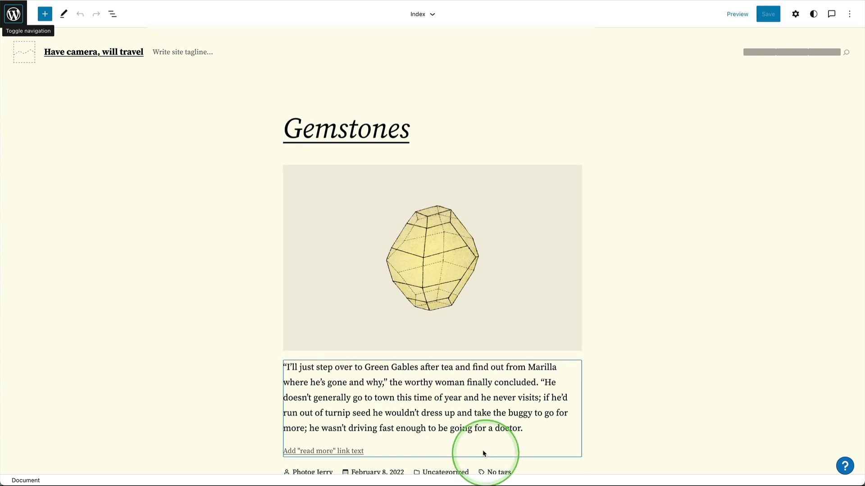
click(529, 283)
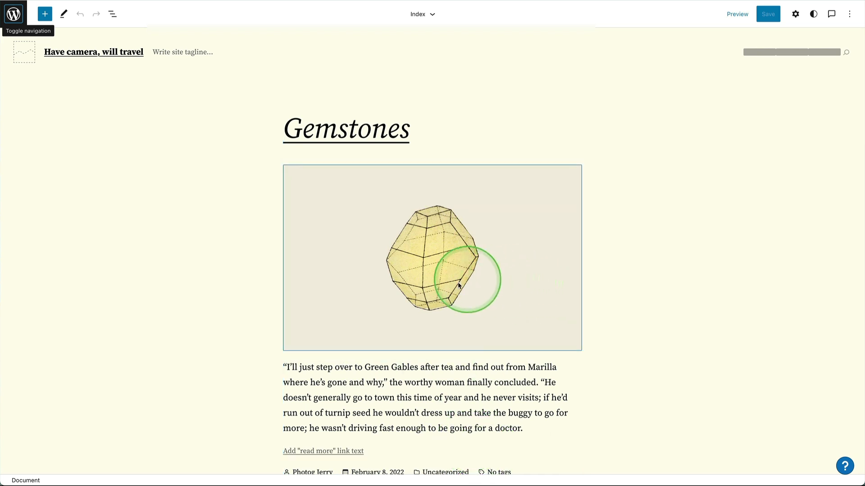
click(399, 426)
scroll(398, 426, down, 3)
scroll(398, 430, down, 5)
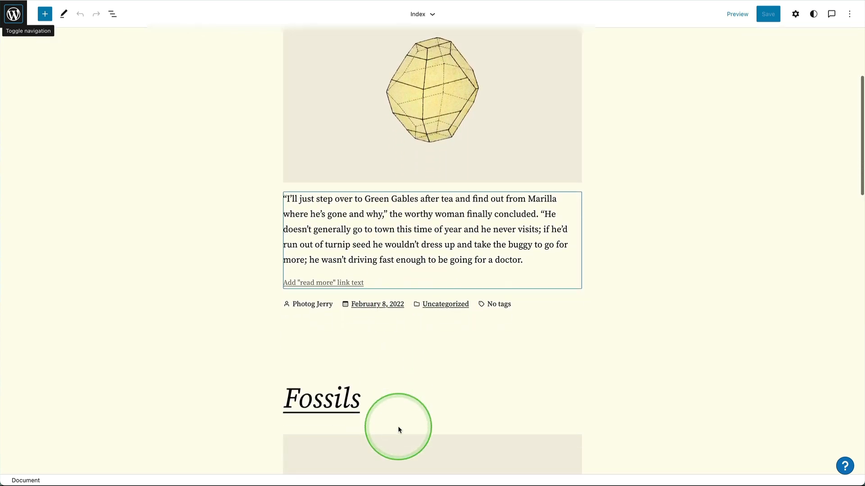
scroll(398, 429, up, 8)
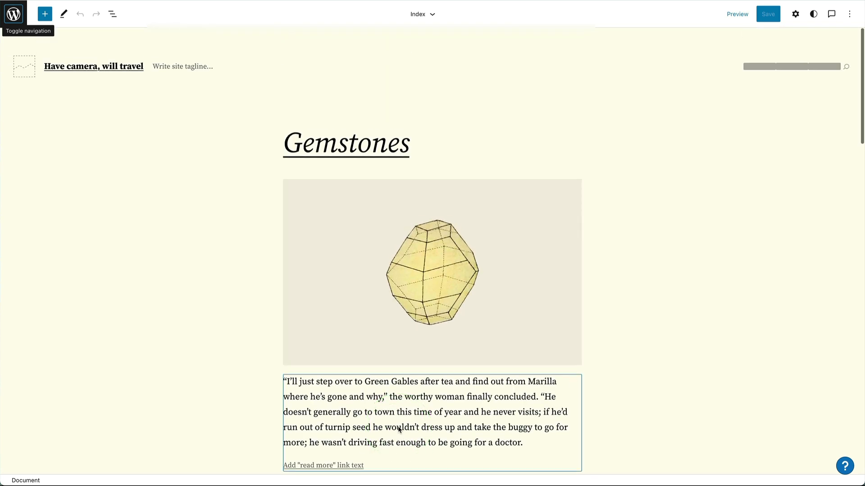
scroll(398, 428, down, 8)
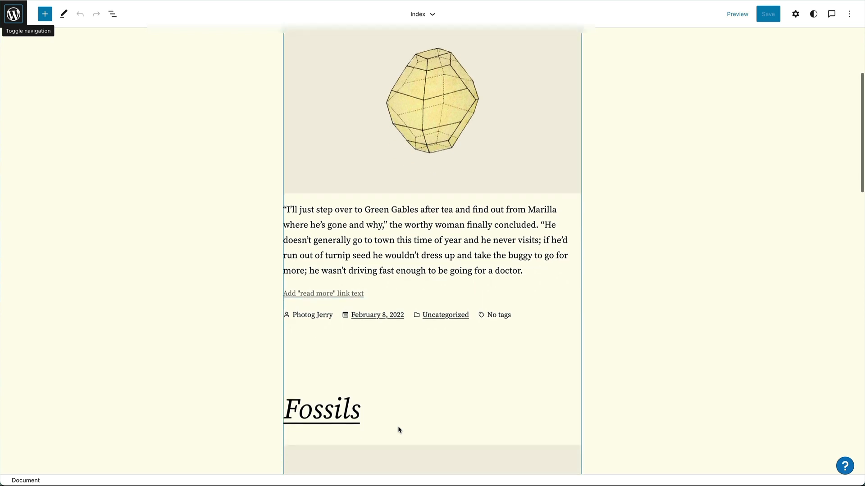
scroll(410, 307, down, 7)
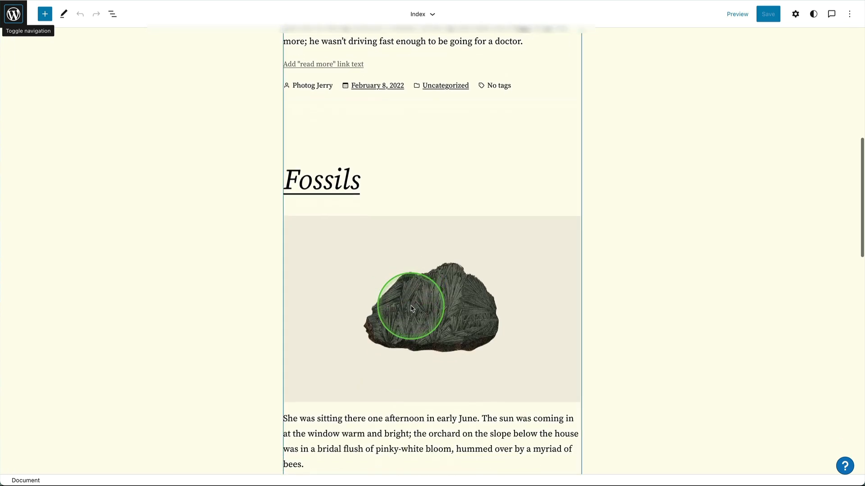
scroll(319, 299, up, 15)
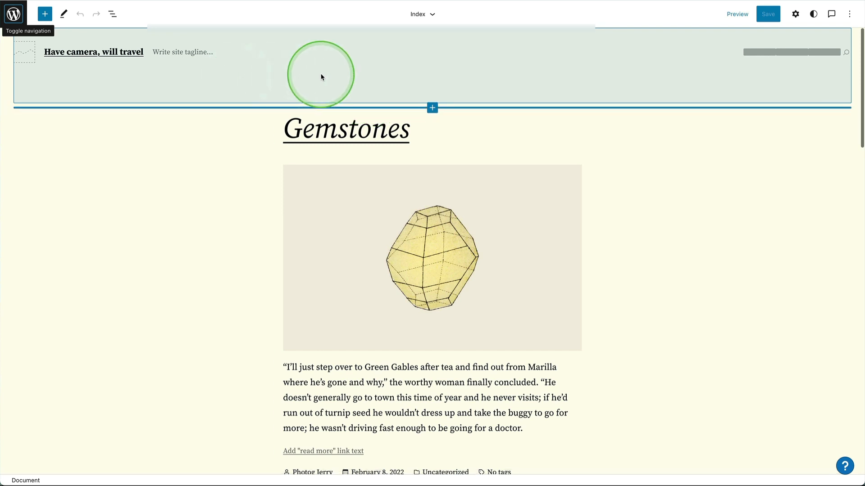
Inspect the blocks in the site header, including the site logo area and the Navigation block.
click(31, 58)
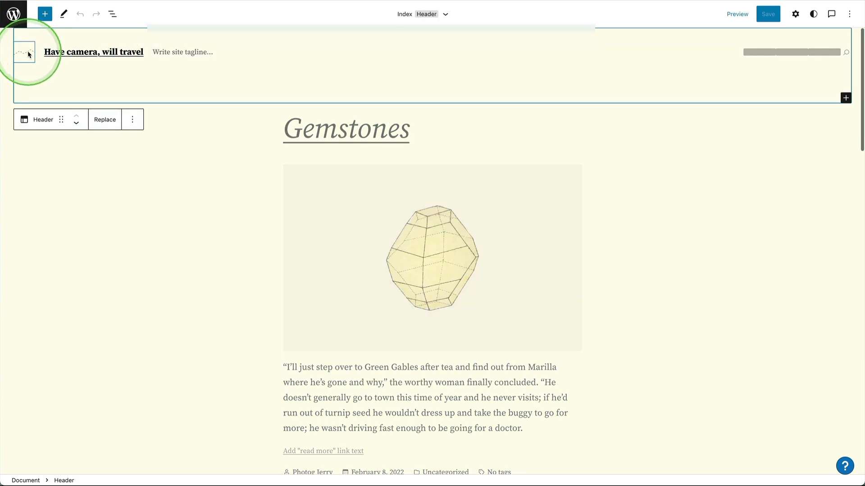
click(764, 53)
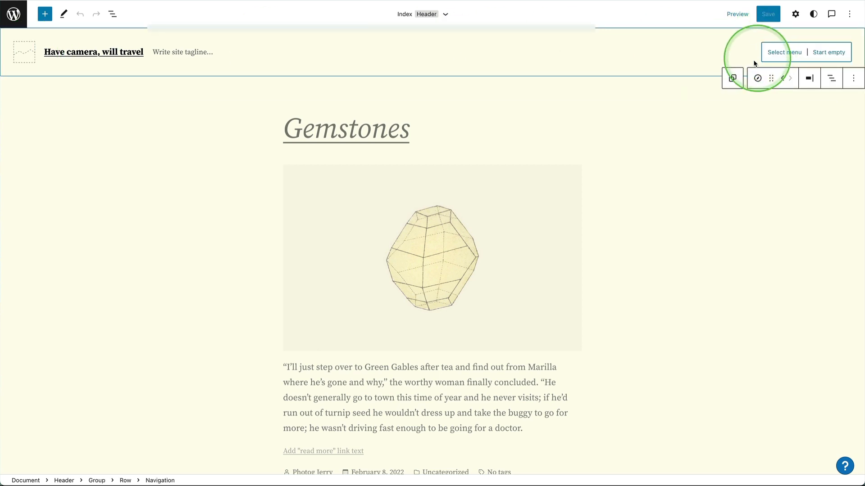
click(629, 68)
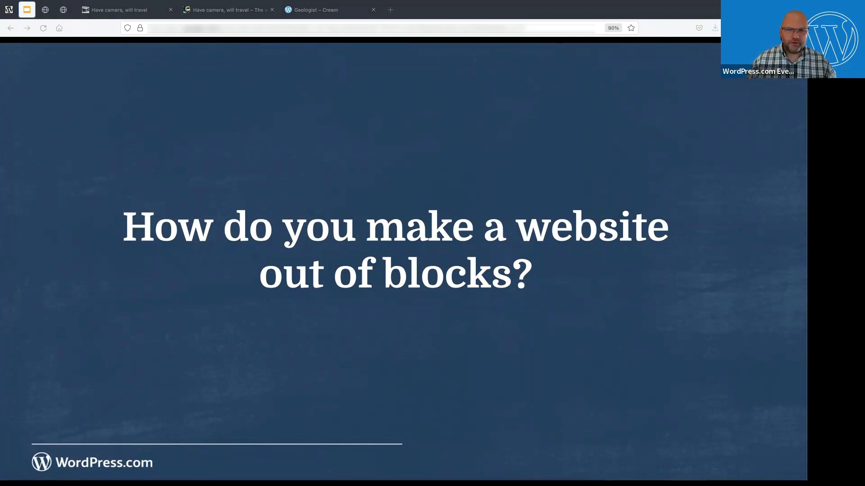
key(Right)
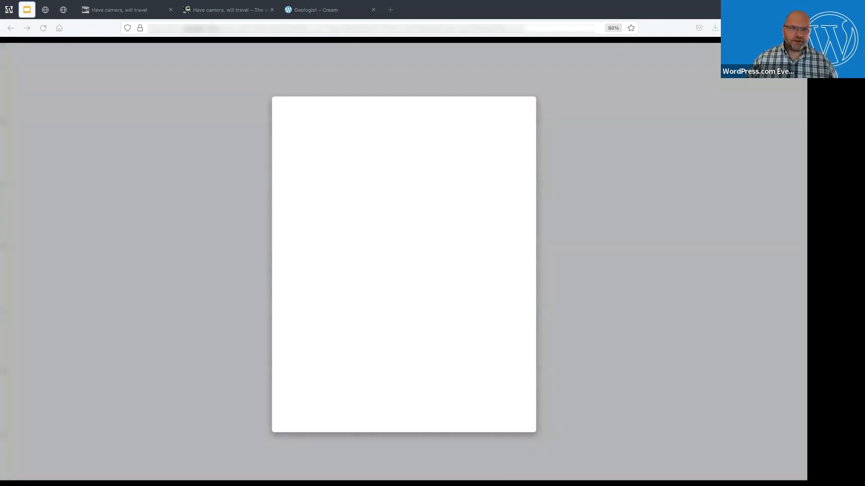
key(Right)
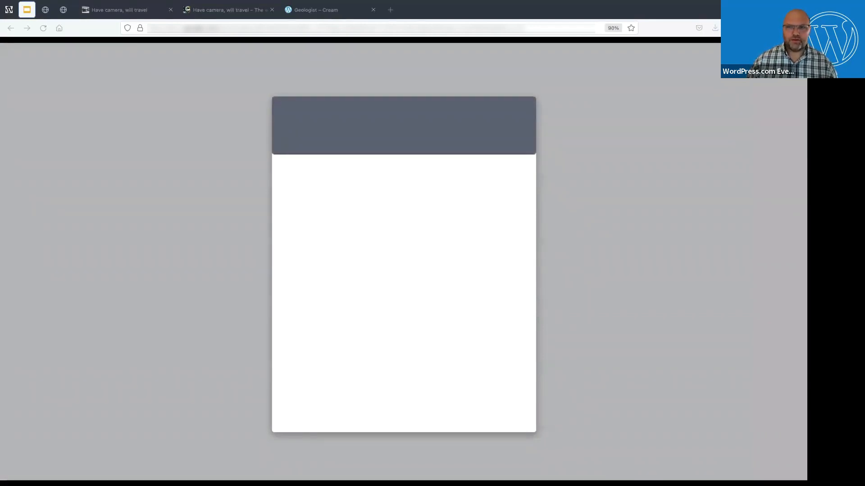
key(Right)
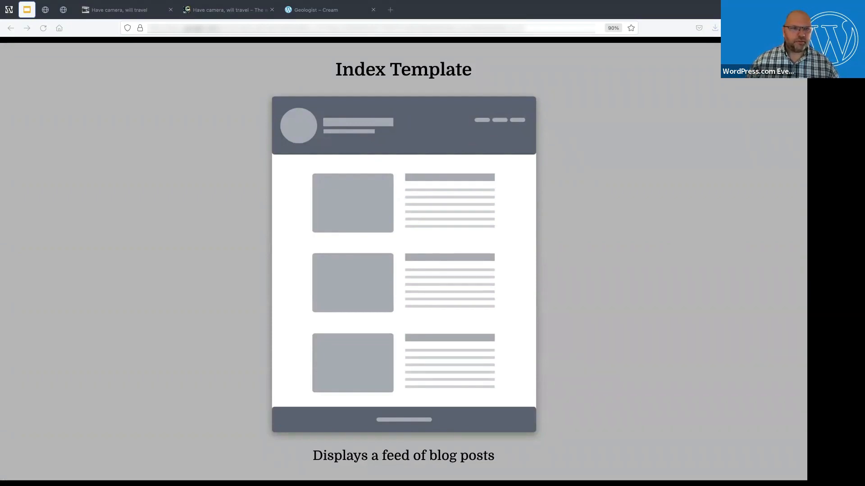
key(Right)
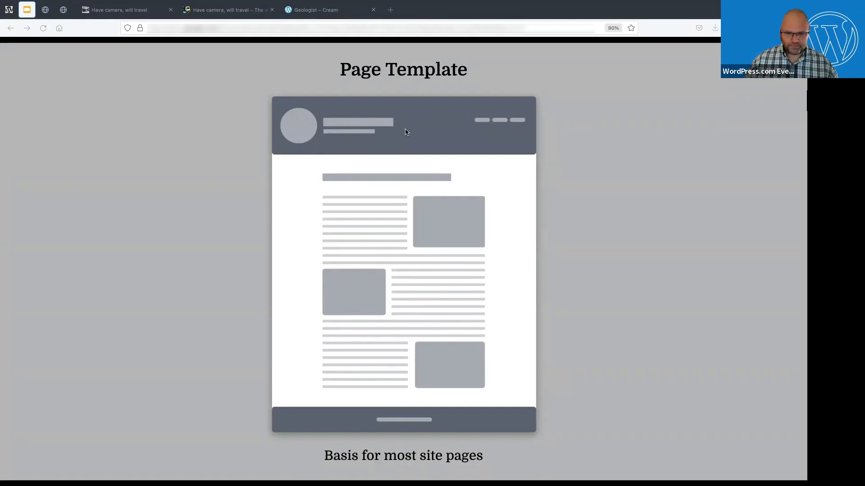
key(Right)
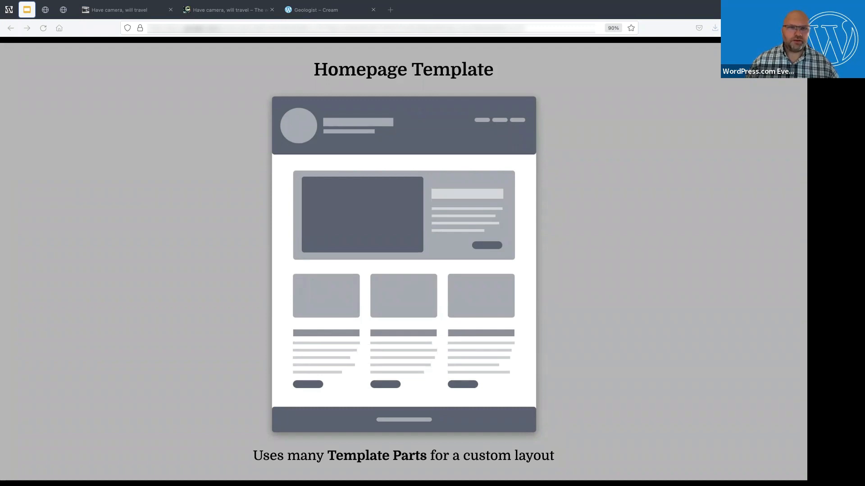
key(Right)
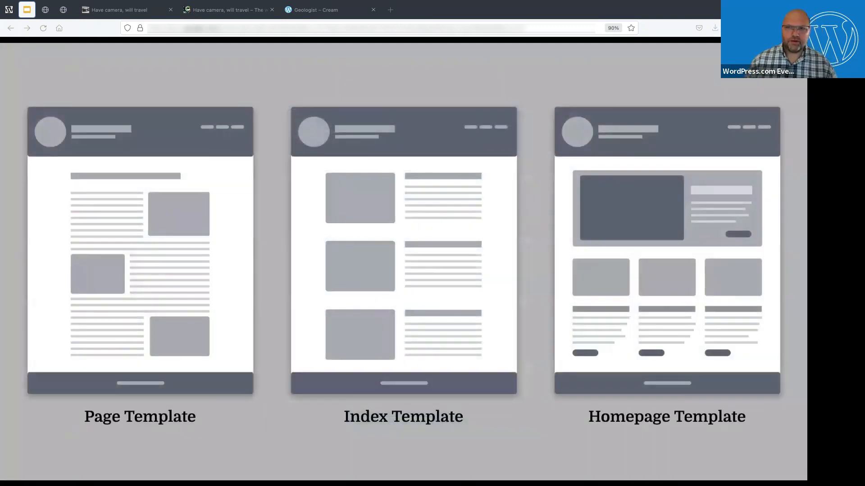
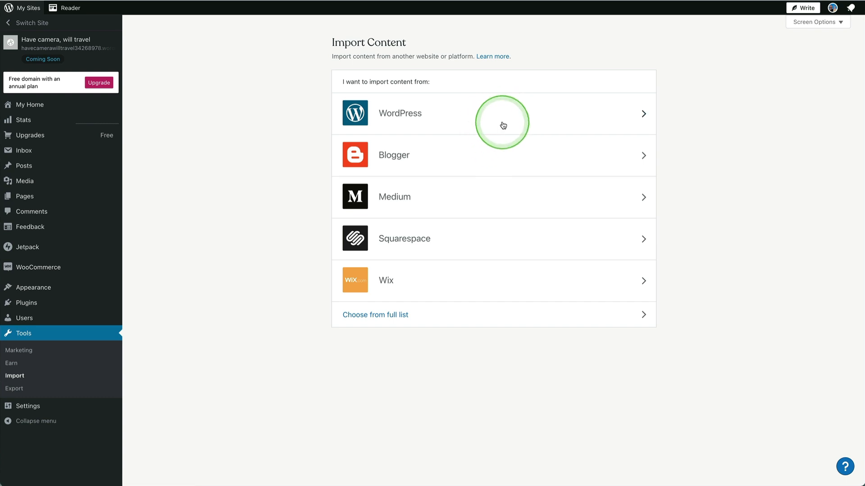
Import the downloaded dreaminretro.wordpress.com export ZIP as WordPress content into the Have camera, will travel site.
click(502, 121)
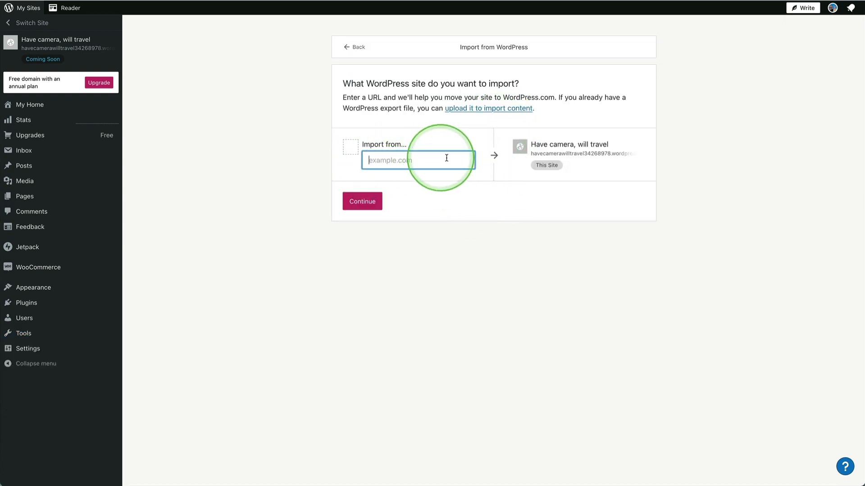
click(493, 110)
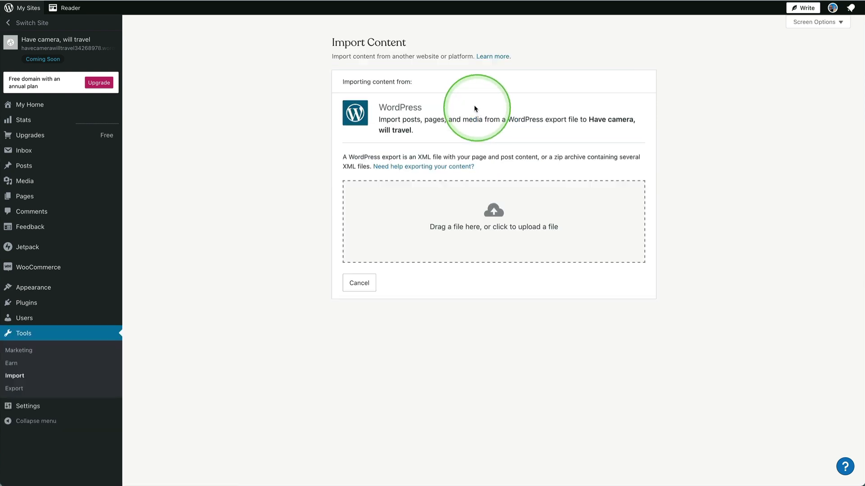
key(super+shift+y)
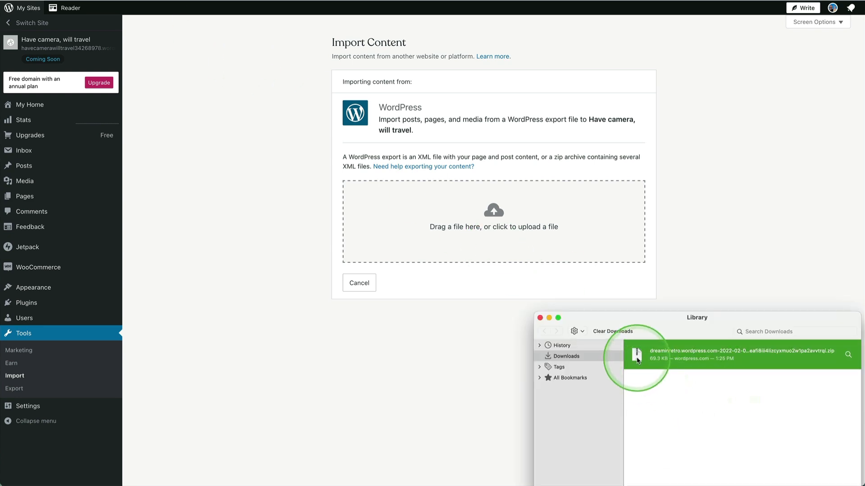
drag(638, 361, 432, 226)
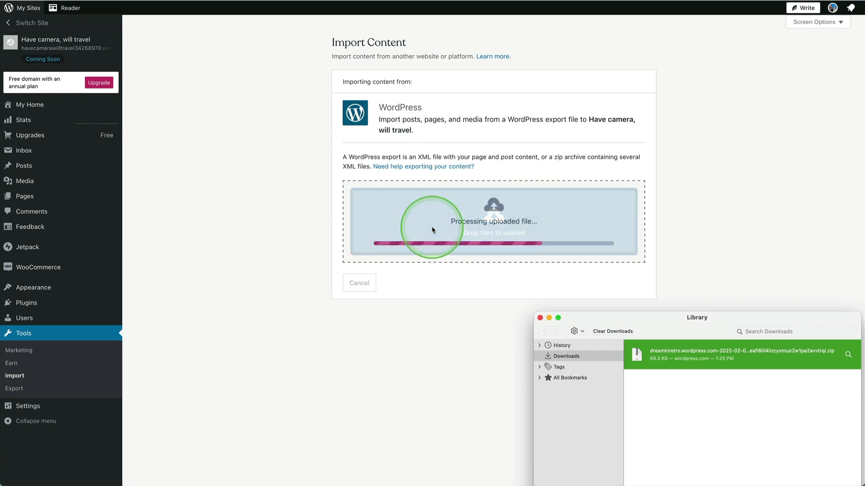
click(435, 351)
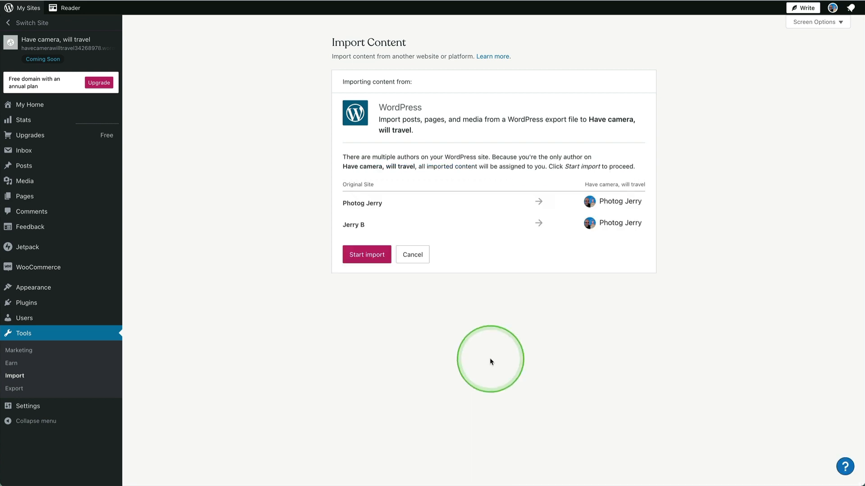
click(356, 254)
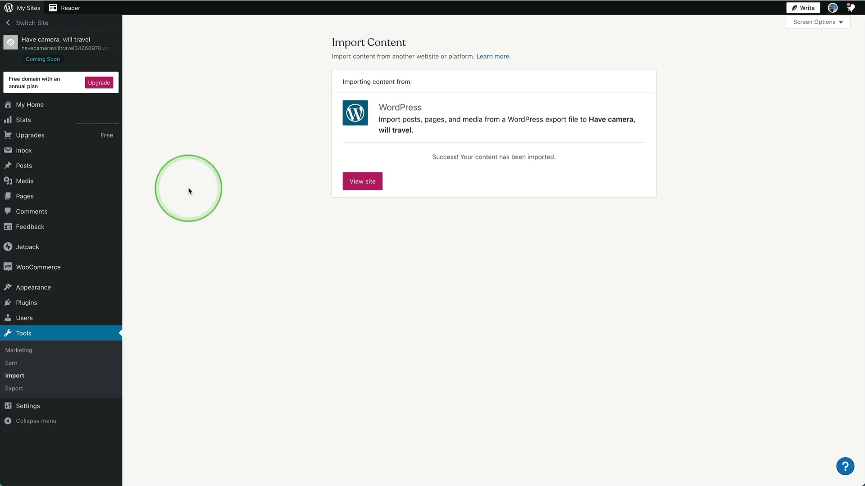
Move the theme's sample posts Gemstones, Fossils and Etcetera to the trash.
click(41, 169)
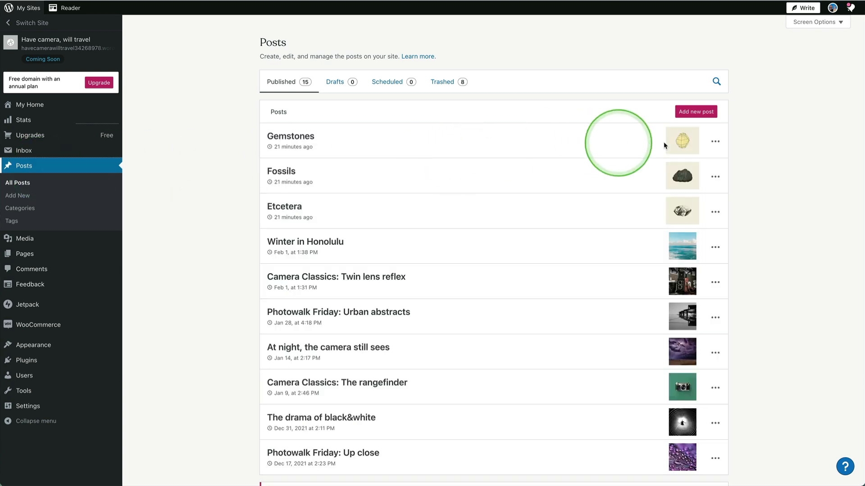
click(715, 142)
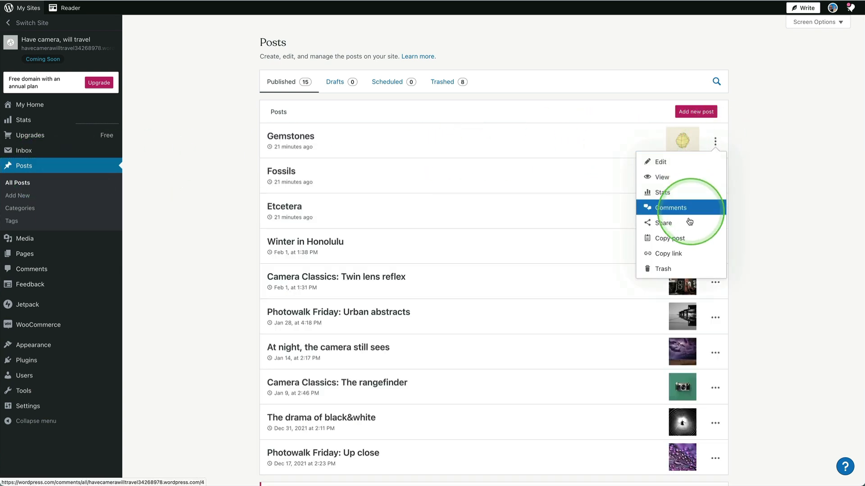
click(673, 270)
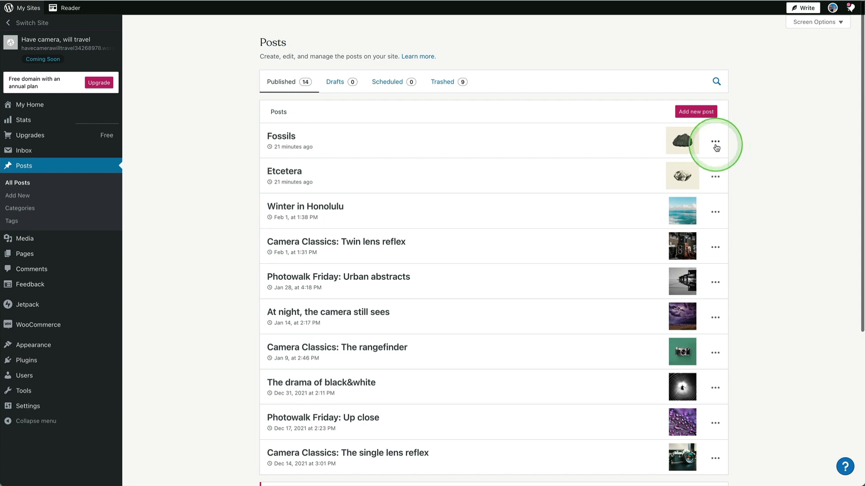
click(716, 141)
click(673, 270)
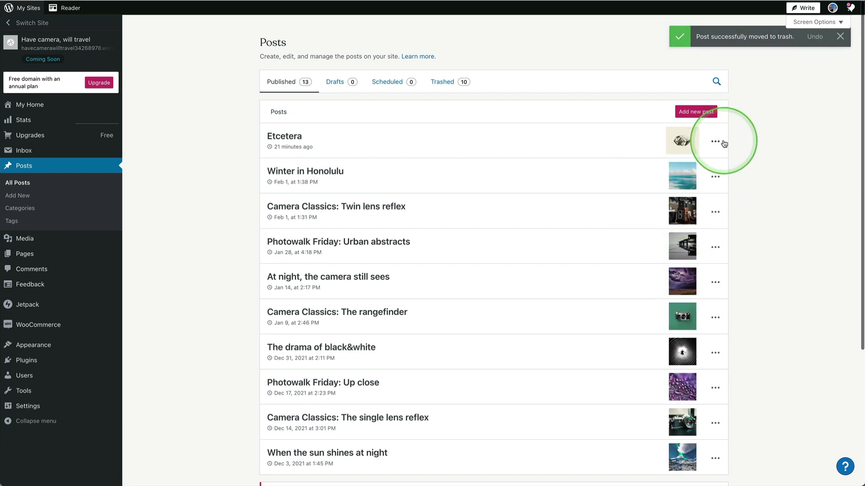
click(720, 143)
click(673, 270)
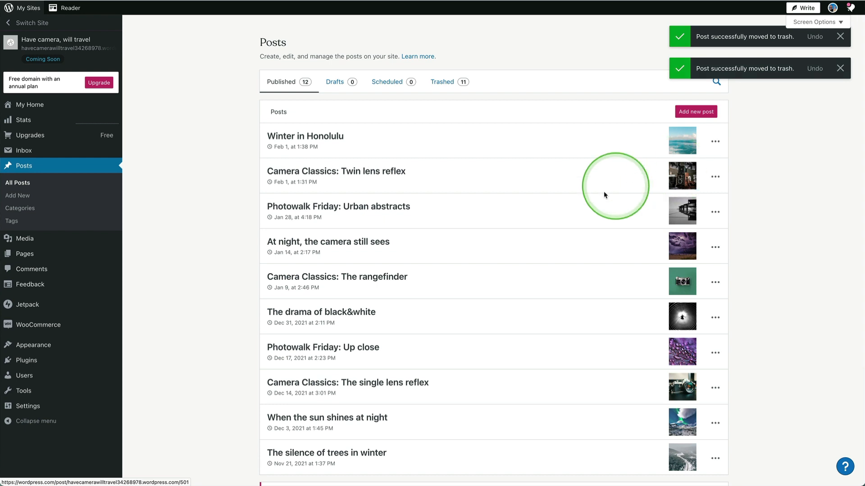
Open the site editor and look through the imported posts in the Index template, from Winter in Honolulu down to Camera Classics: The rangefinder.
mouse_move(34, 348)
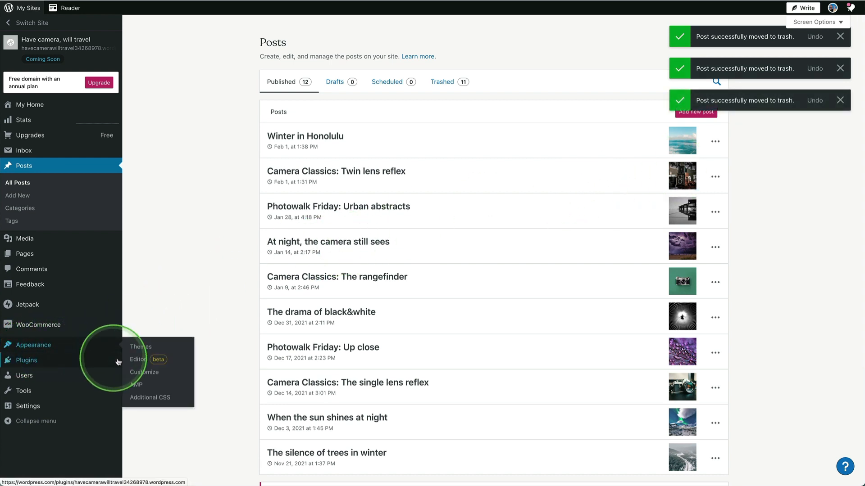
click(138, 359)
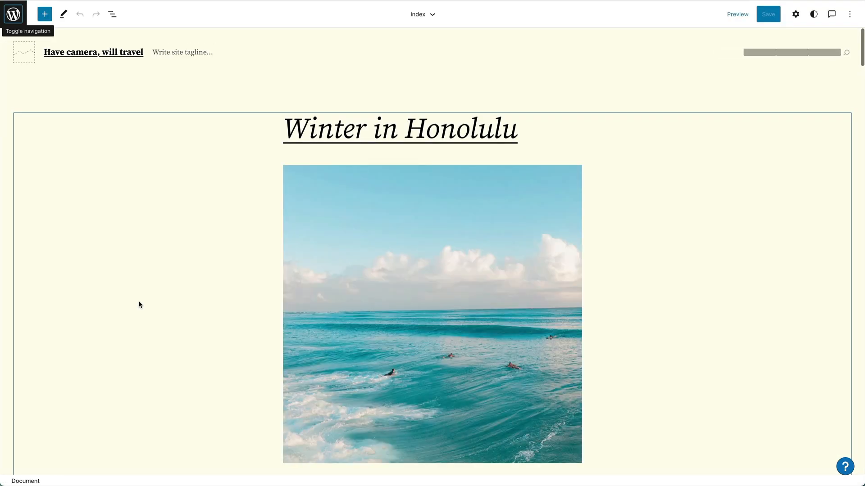
scroll(212, 241, down, 12)
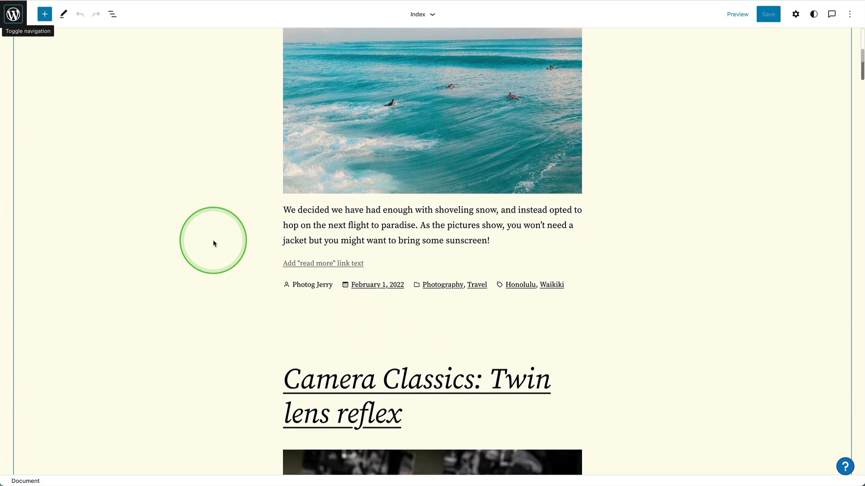
scroll(214, 244, down, 15)
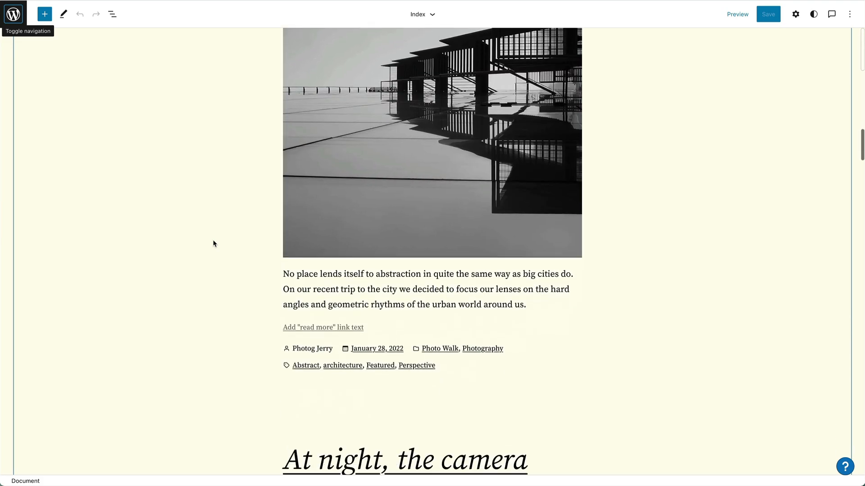
scroll(213, 244, down, 15)
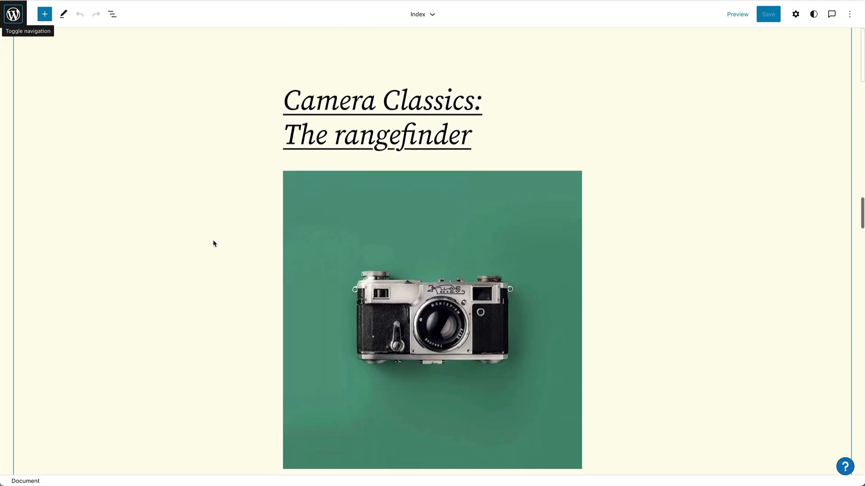
scroll(213, 243, up, 20)
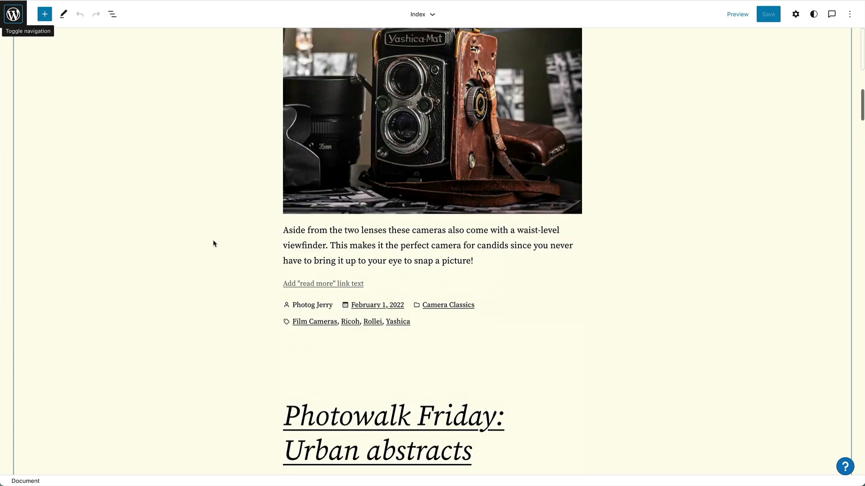
scroll(213, 244, up, 5)
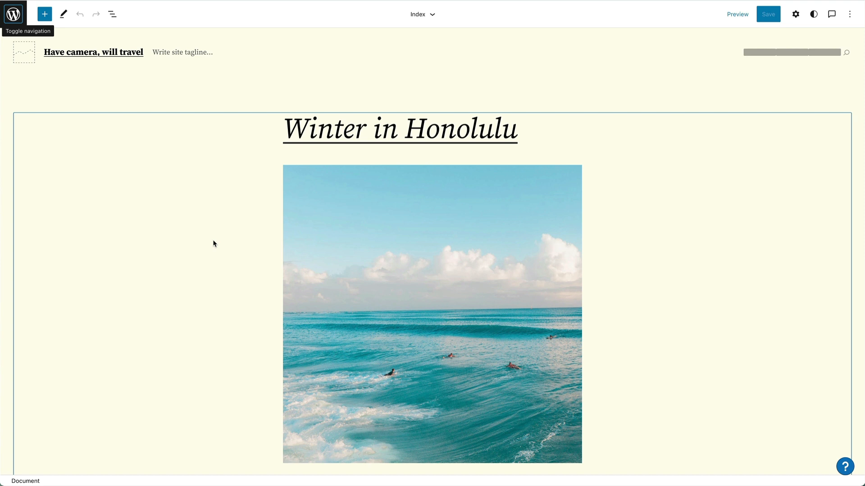
Review the Index template's block structure in the List View and collapse the Header's blocks.
click(113, 15)
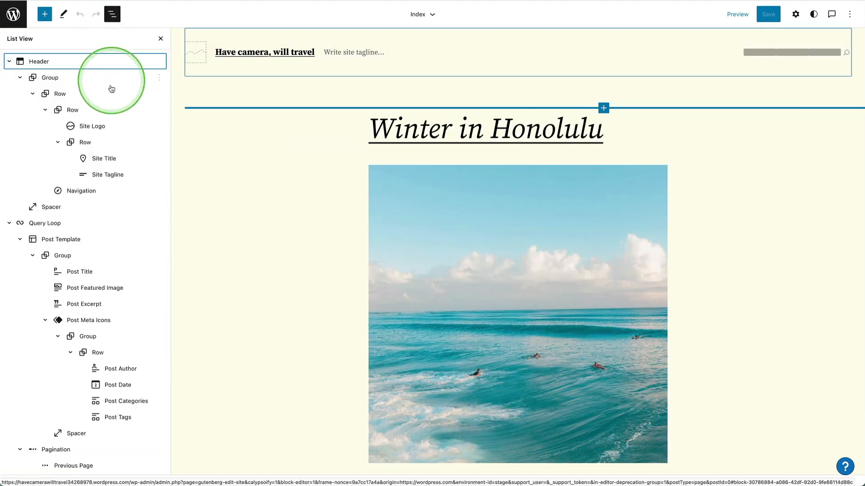
scroll(107, 114, down, 5)
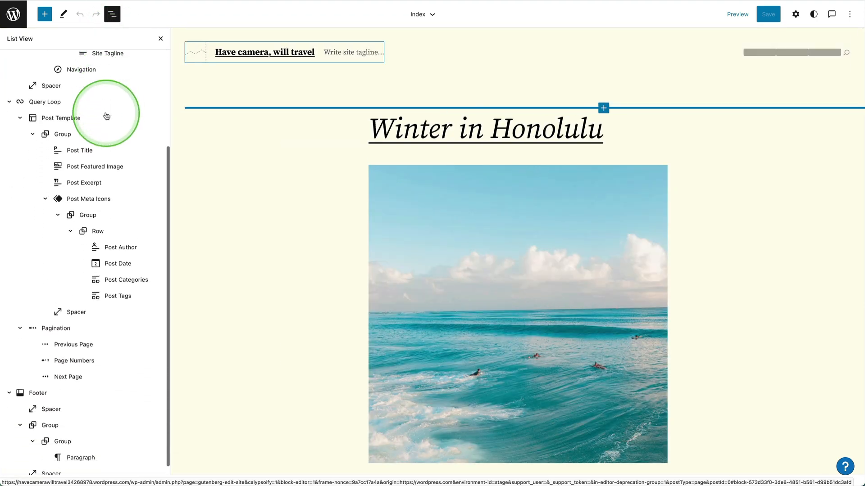
scroll(107, 116, up, 2)
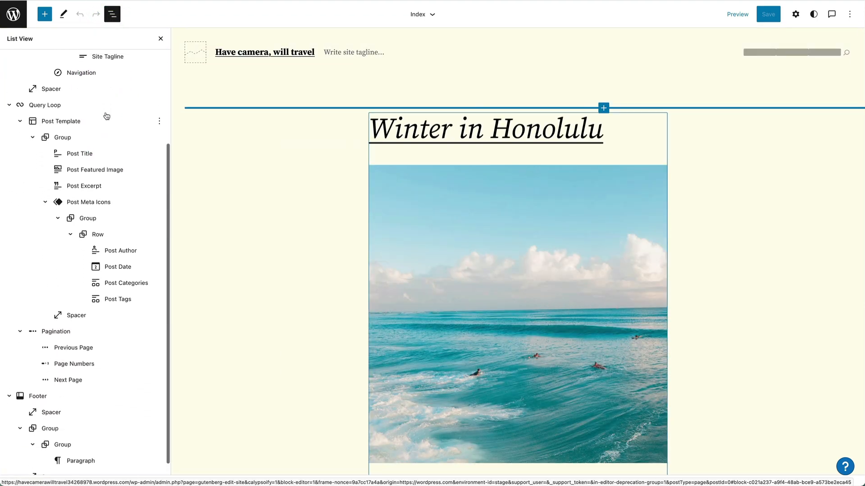
scroll(106, 116, up, 1)
click(106, 112)
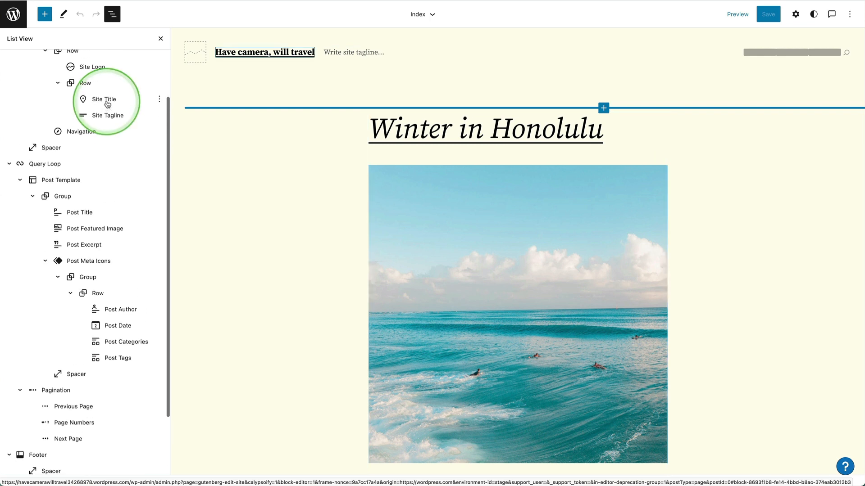
scroll(107, 109, up, 2)
click(9, 63)
Inspect the Query Loop's Post Template and the Post Title block of the Camera Classics: Twin lens reflex post.
click(61, 94)
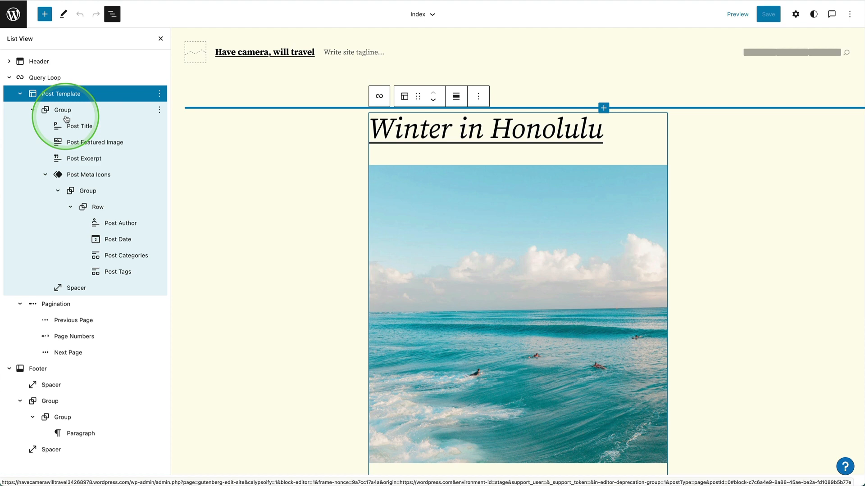
scroll(444, 279, down, 10)
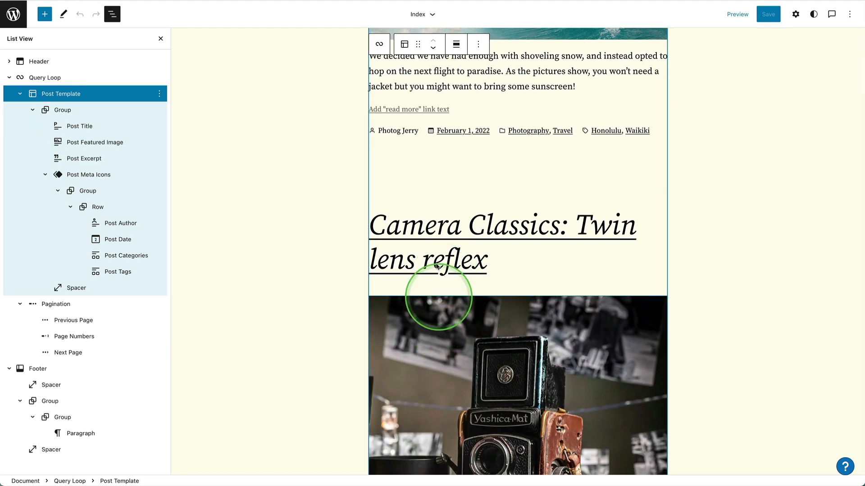
click(431, 232)
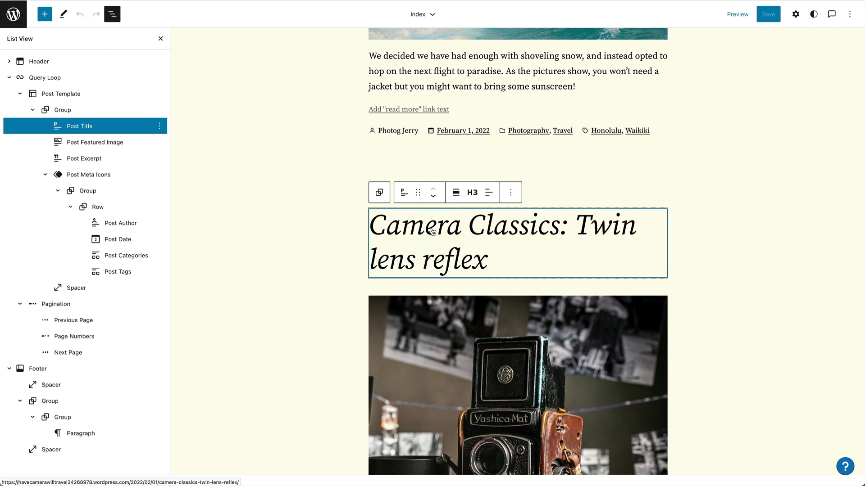
Collapse the Query Loop and Footer in the List View and look further down the post feed.
click(7, 79)
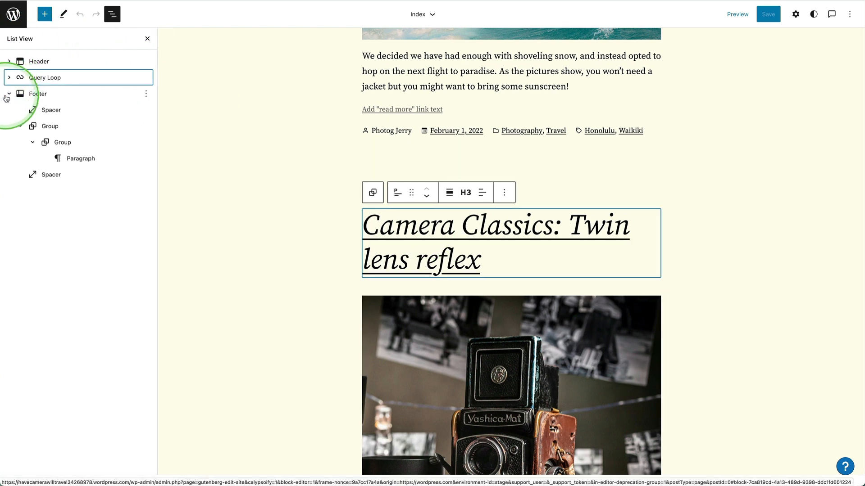
click(7, 95)
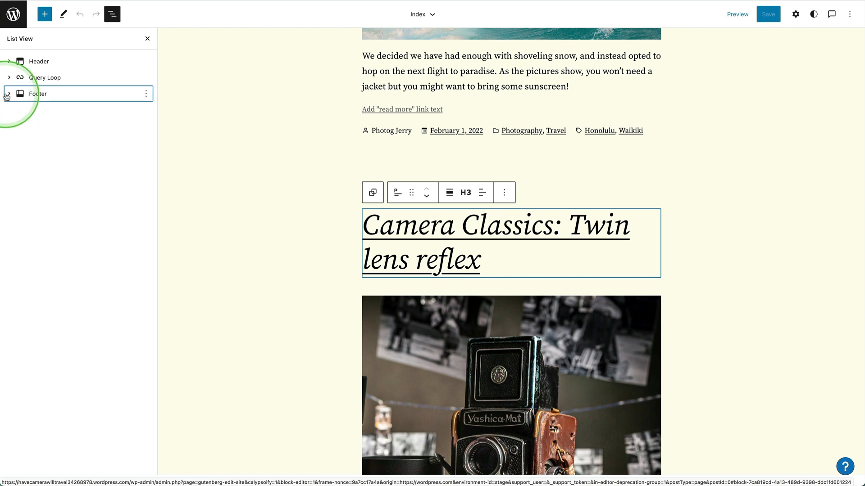
click(67, 188)
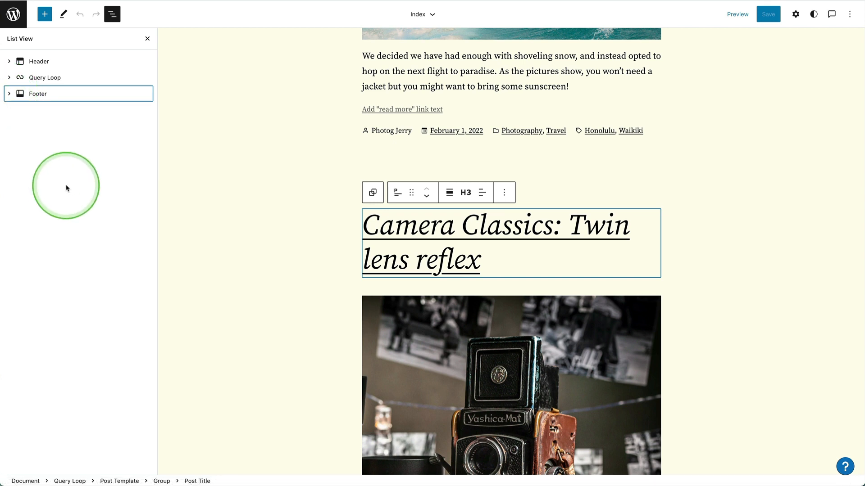
click(406, 204)
scroll(405, 203, down, 10)
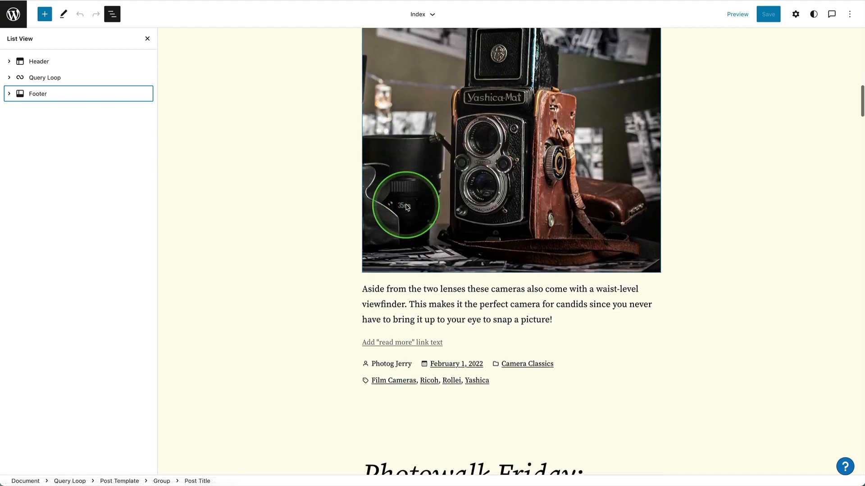
Examine the post feed and the block settings of the Winter in Honolulu post's Post Template, Post Featured Image and Post Title.
scroll(405, 207, down, 10)
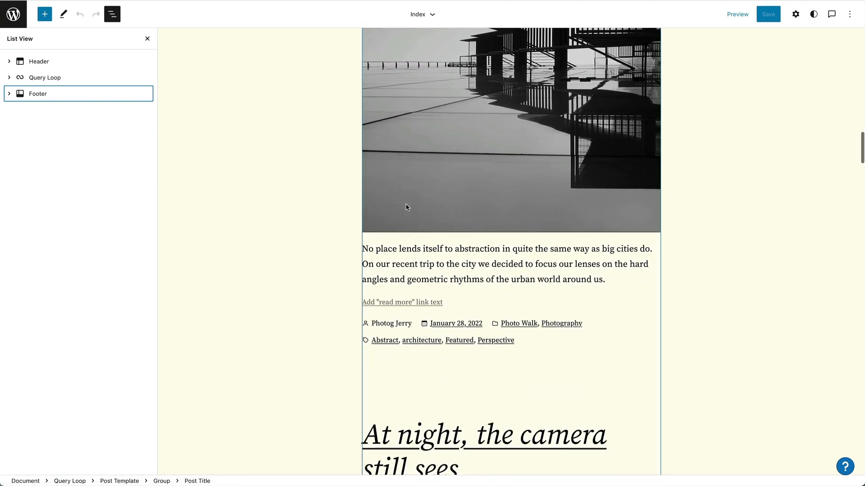
scroll(406, 207, up, 20)
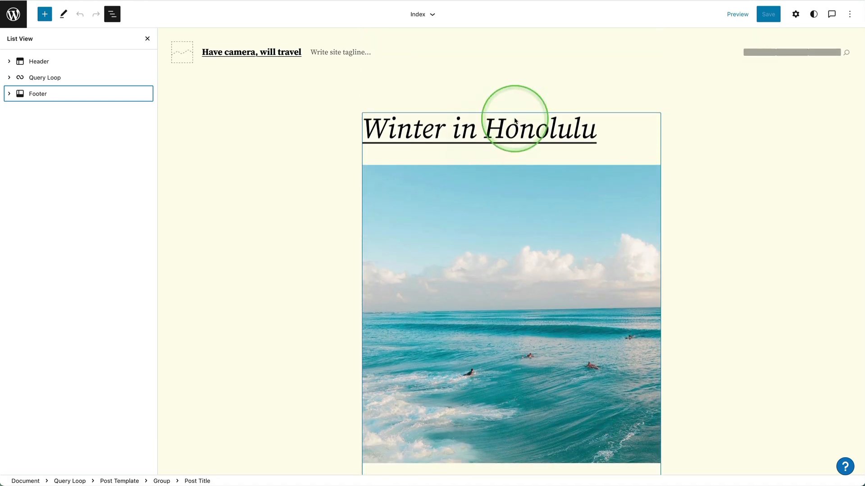
click(796, 14)
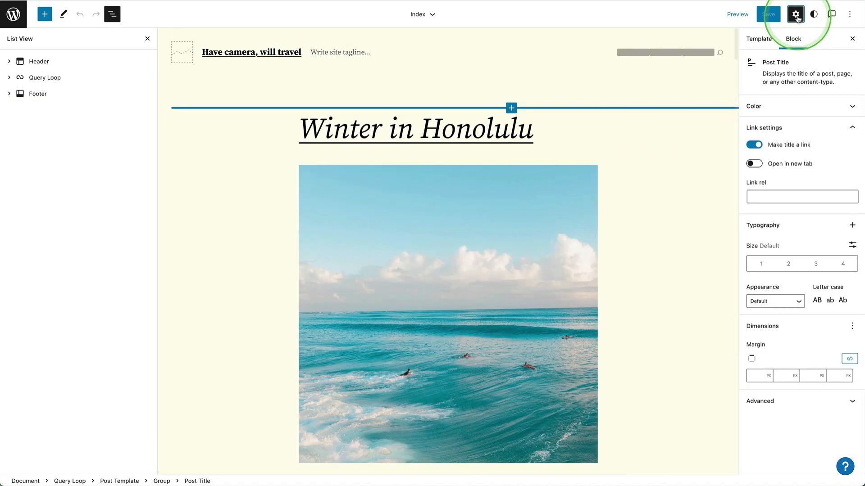
click(460, 271)
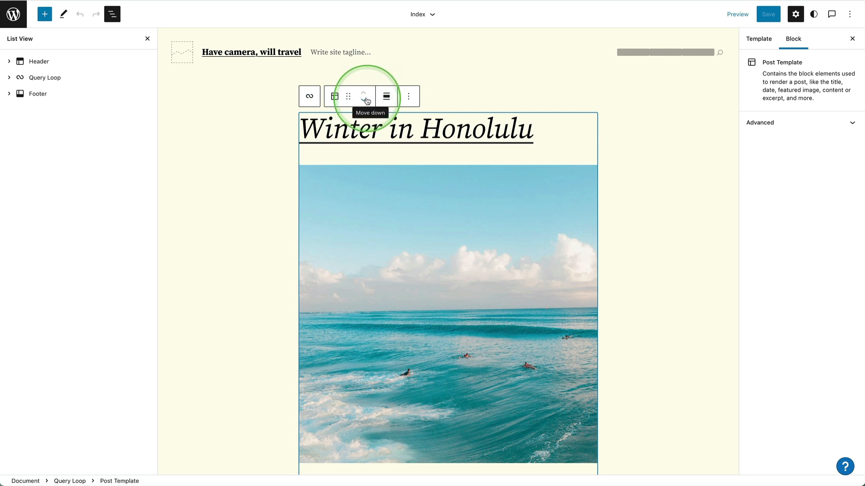
click(386, 100)
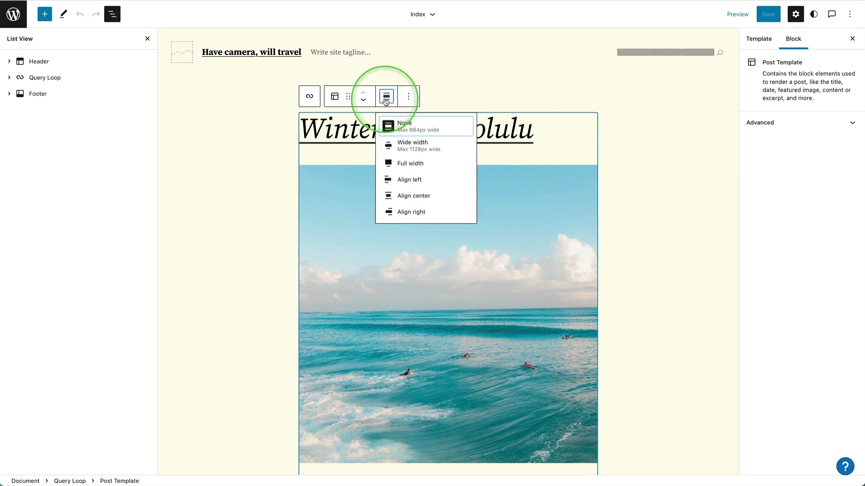
click(387, 100)
click(469, 169)
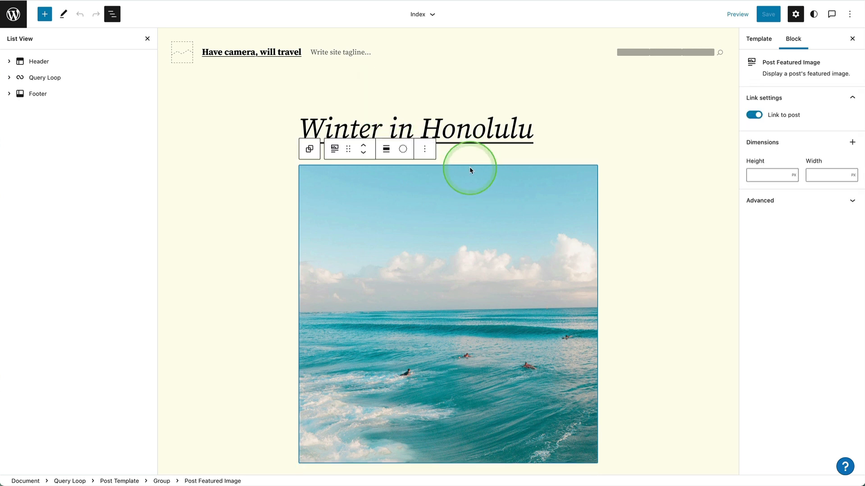
click(464, 116)
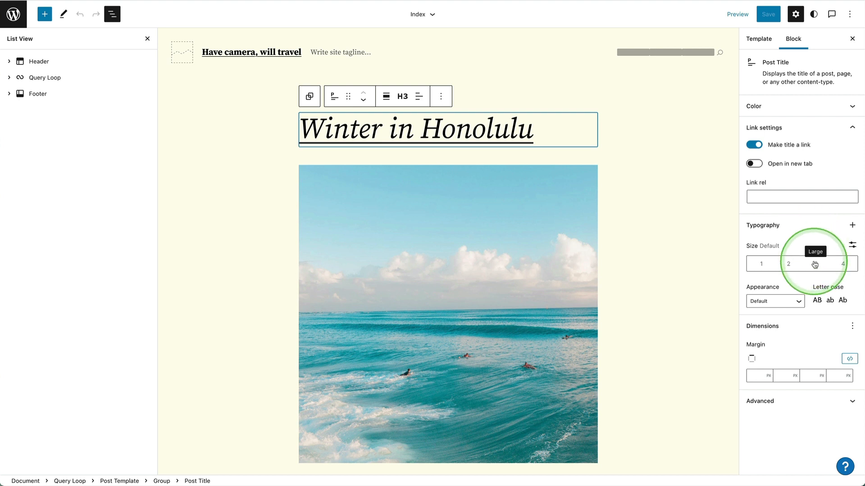
Open the global styles and review which elements the Typography settings cover.
click(813, 16)
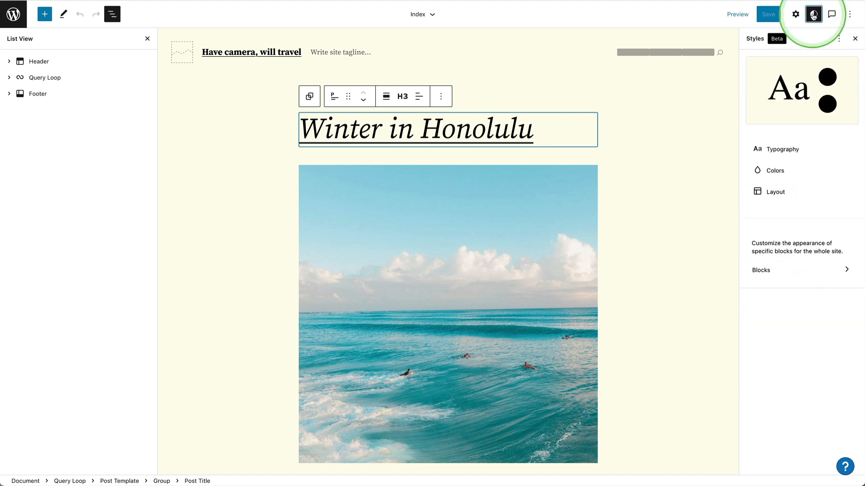
click(820, 150)
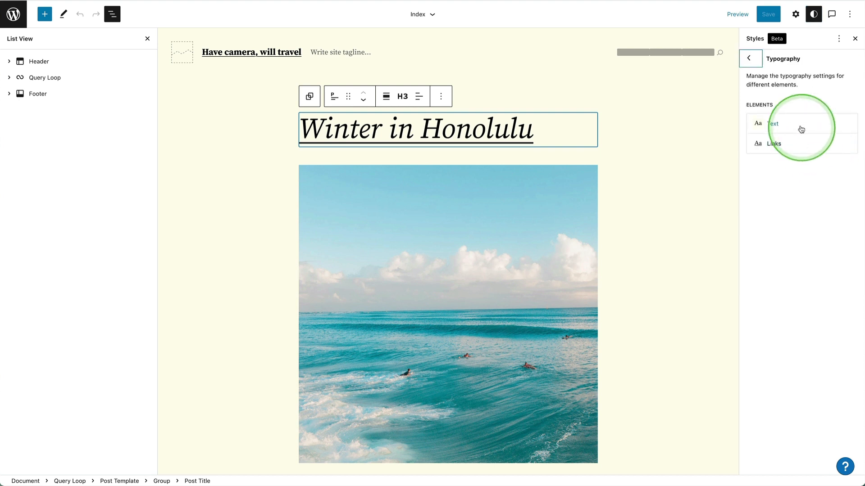
click(751, 59)
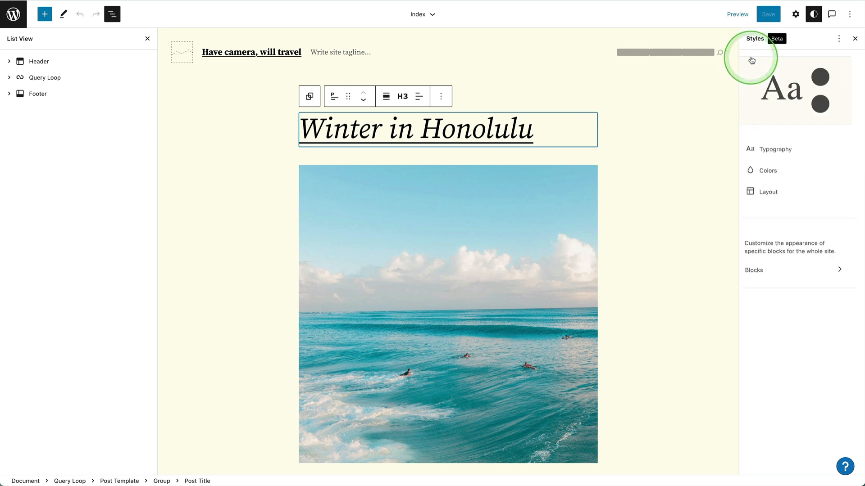
Set the background color of the whole site to the solid light blue-gray #D8DDE3 and close the global styles.
click(799, 171)
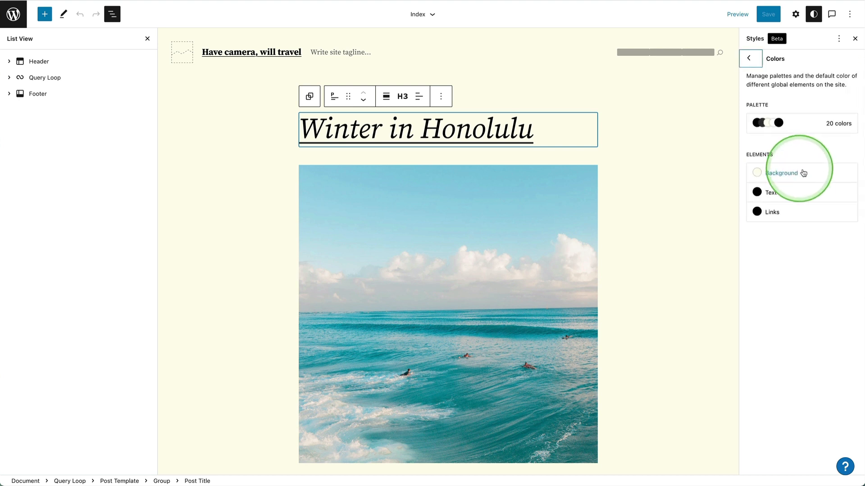
click(810, 176)
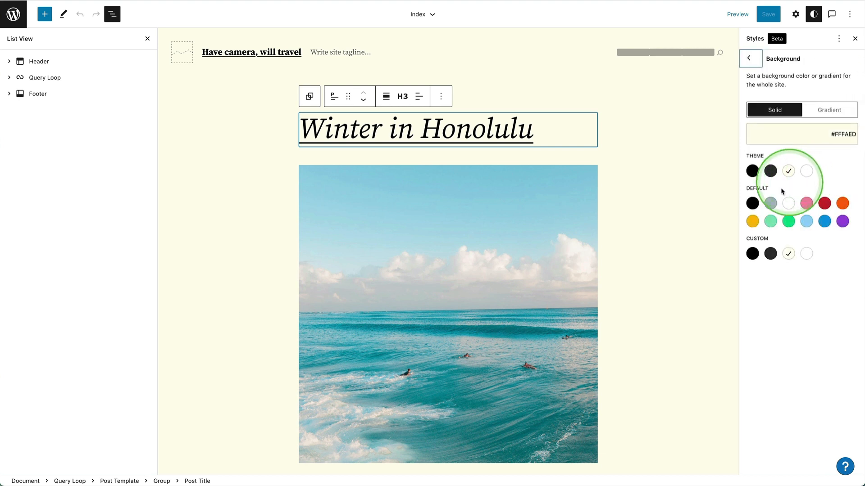
click(770, 204)
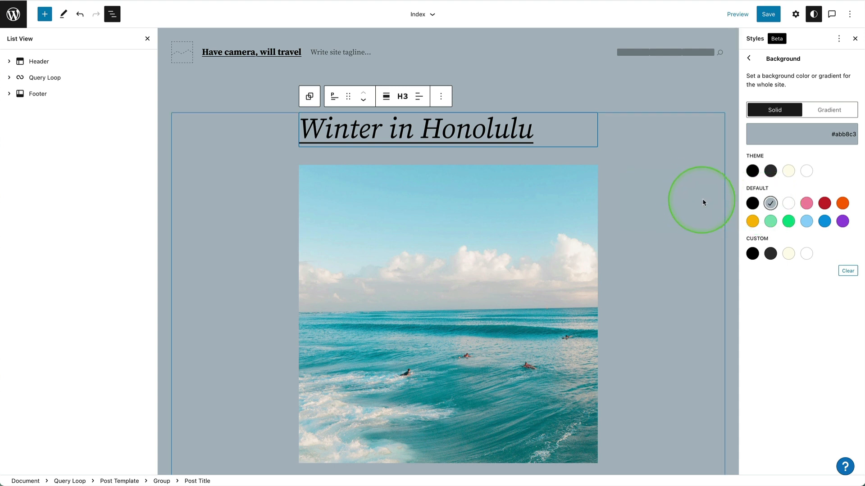
click(761, 134)
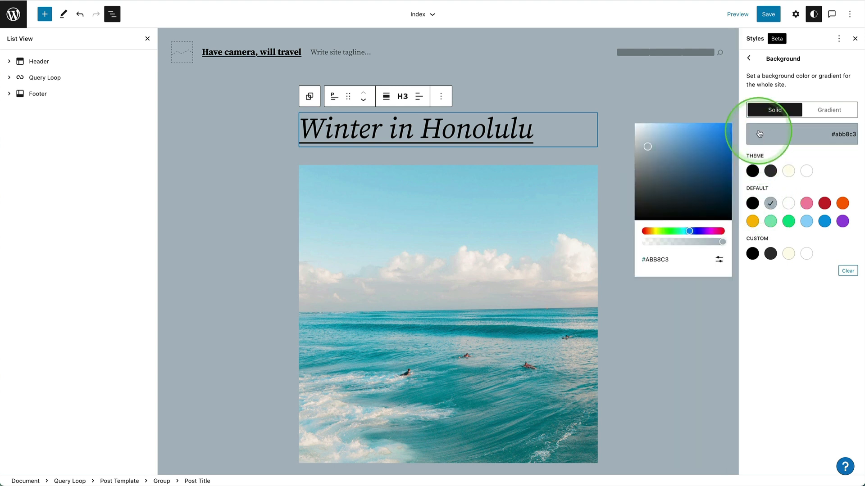
click(641, 135)
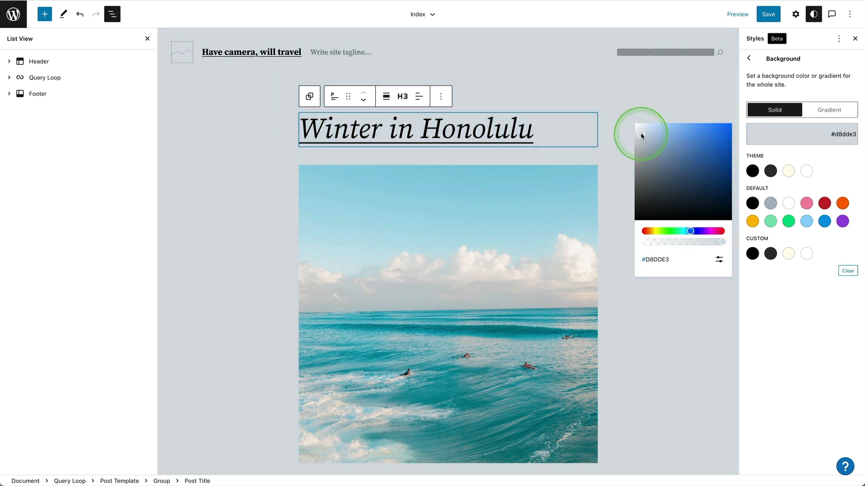
click(756, 338)
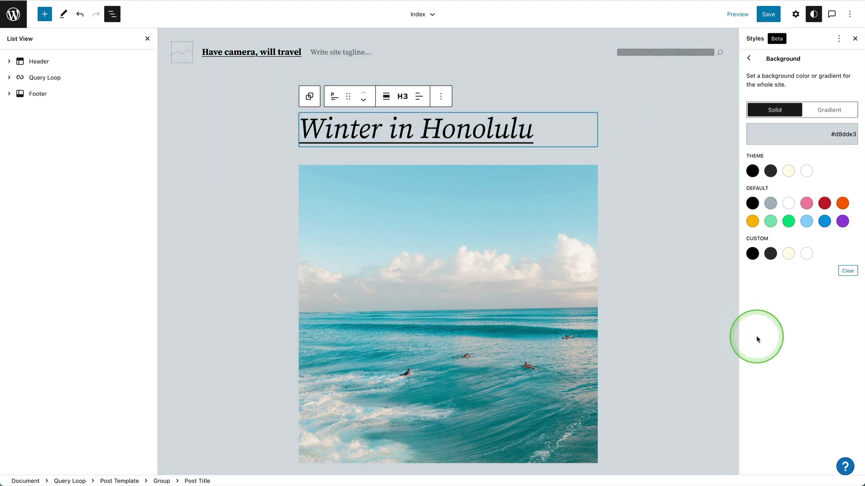
click(814, 15)
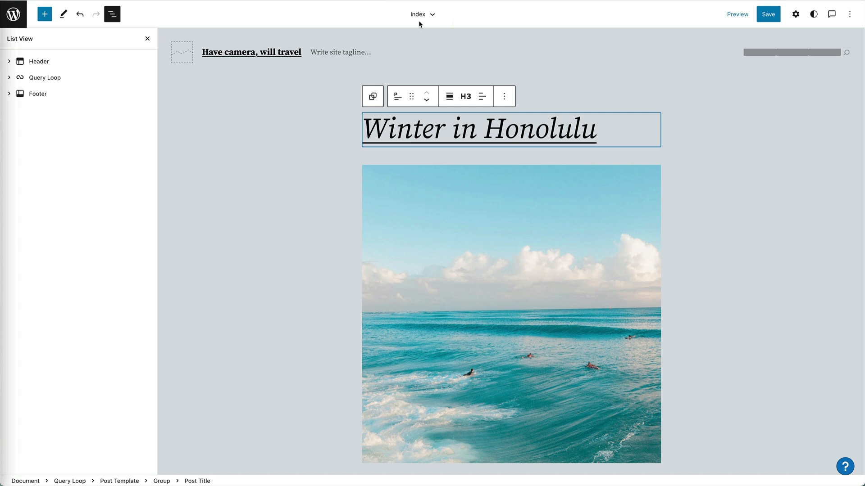
Save the site's changes with Custom Styles included.
click(397, 52)
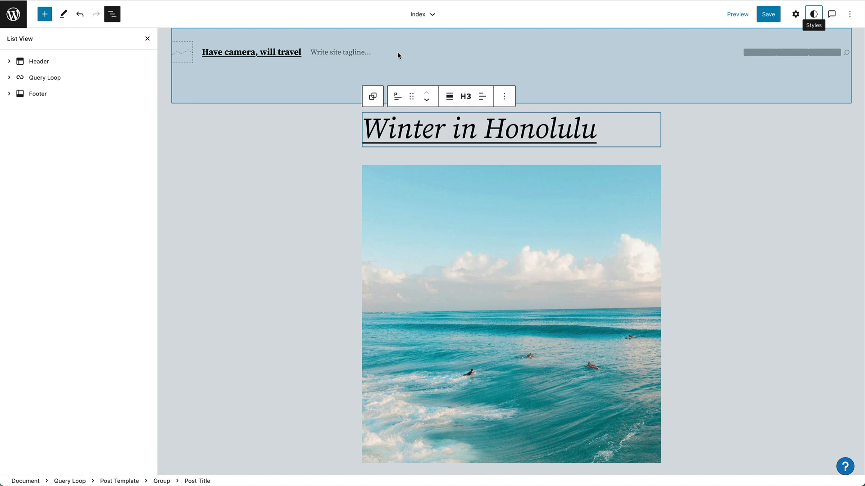
click(767, 15)
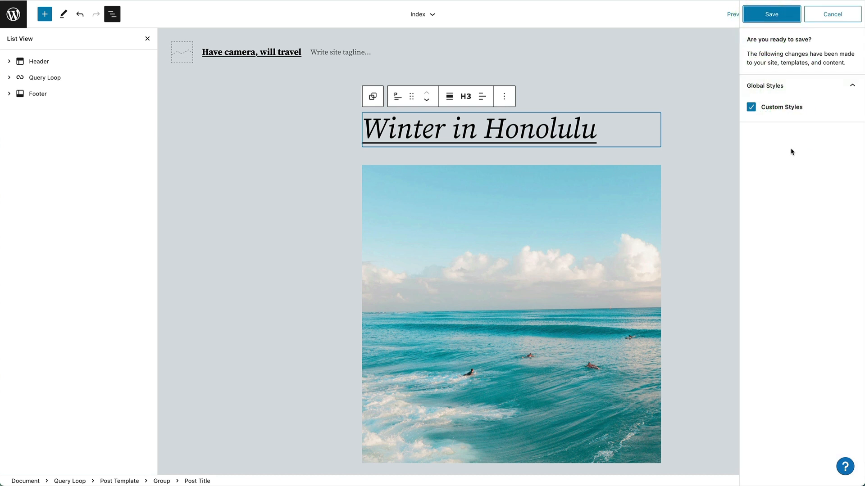
click(784, 21)
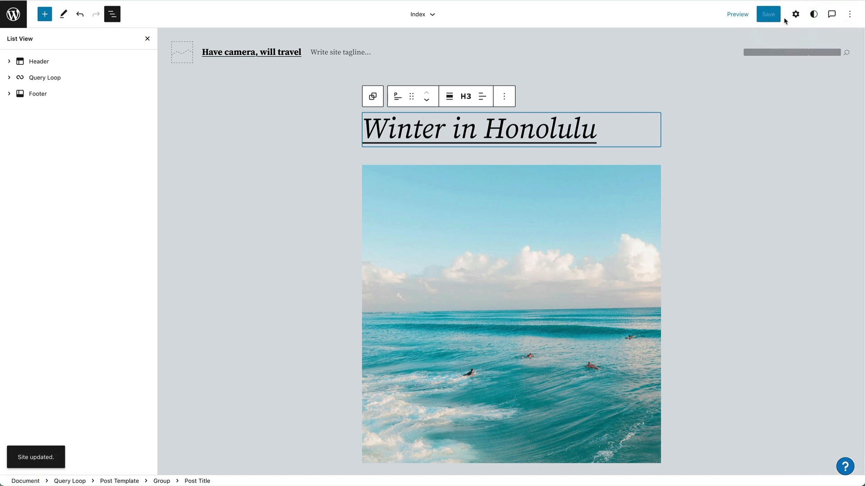
Look through the theme's template parts and open the header part for editing.
click(13, 14)
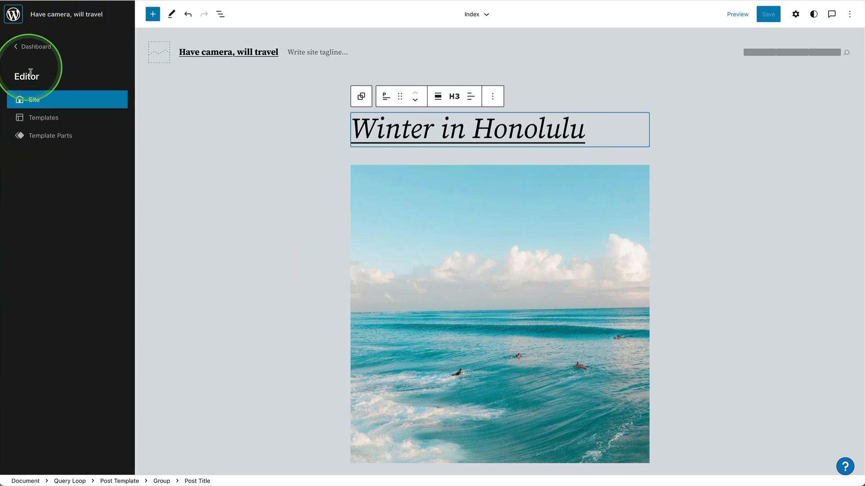
click(52, 136)
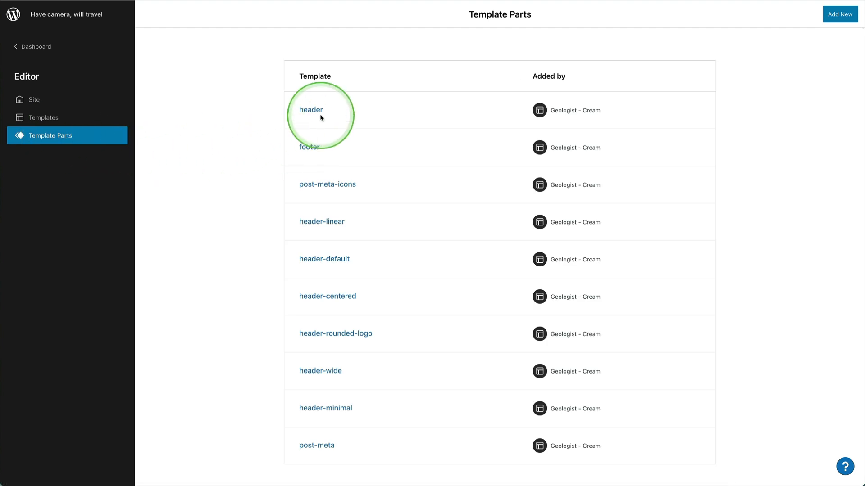
scroll(347, 170, down, 1)
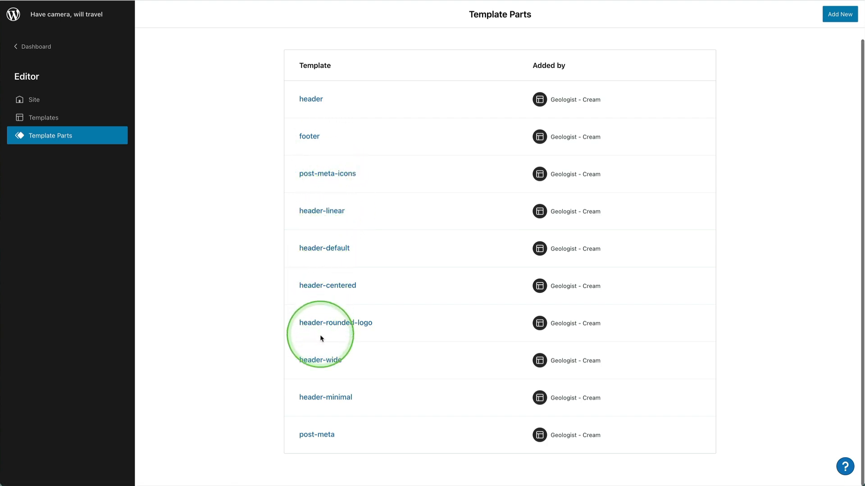
click(315, 104)
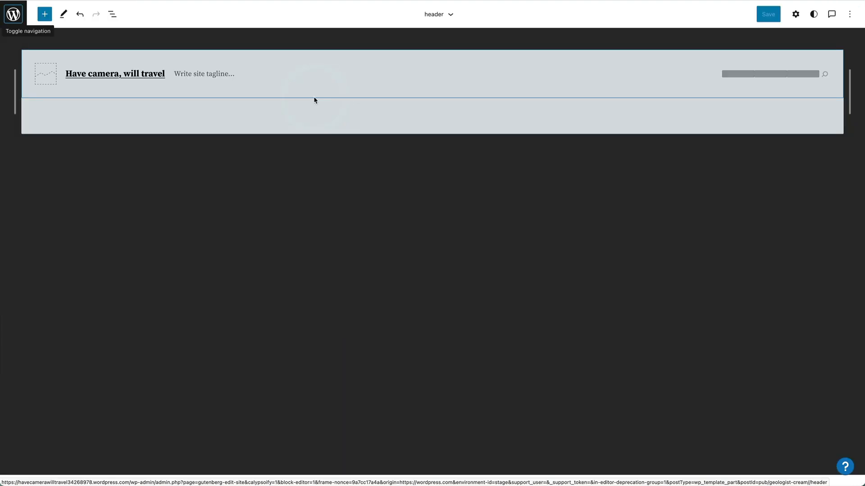
Insert the camera photo dated February 7, 2022 from the media library as the header's site logo.
click(50, 77)
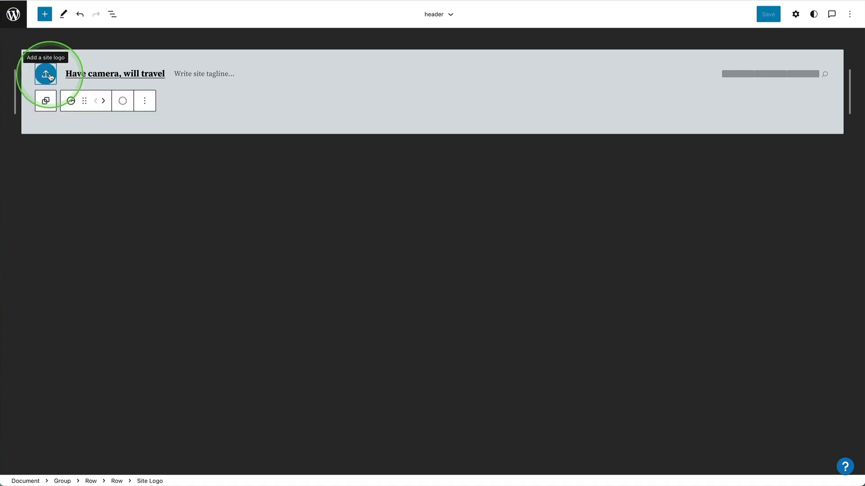
click(50, 77)
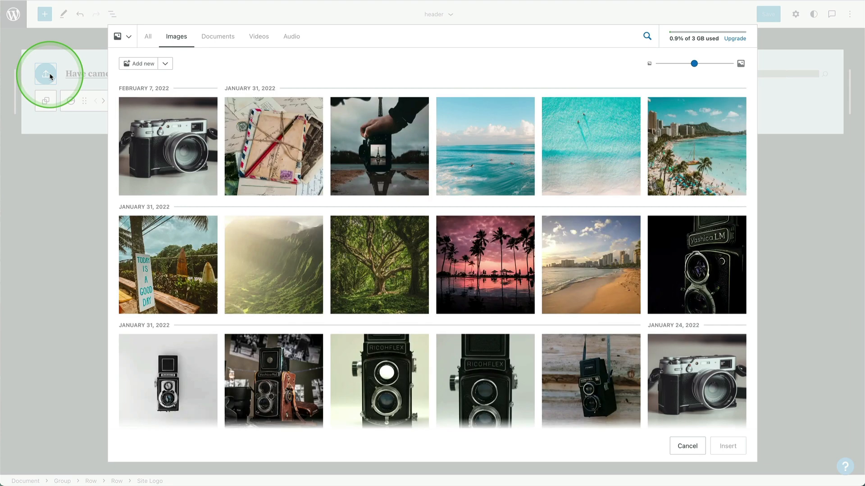
click(176, 150)
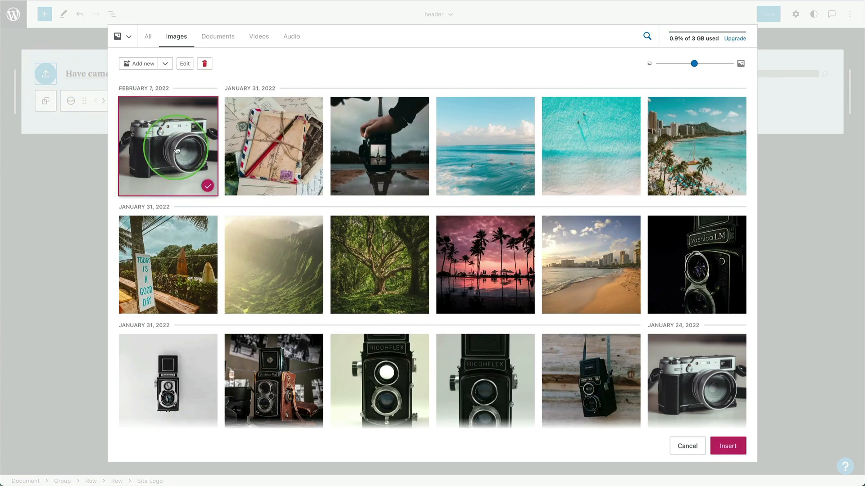
click(738, 446)
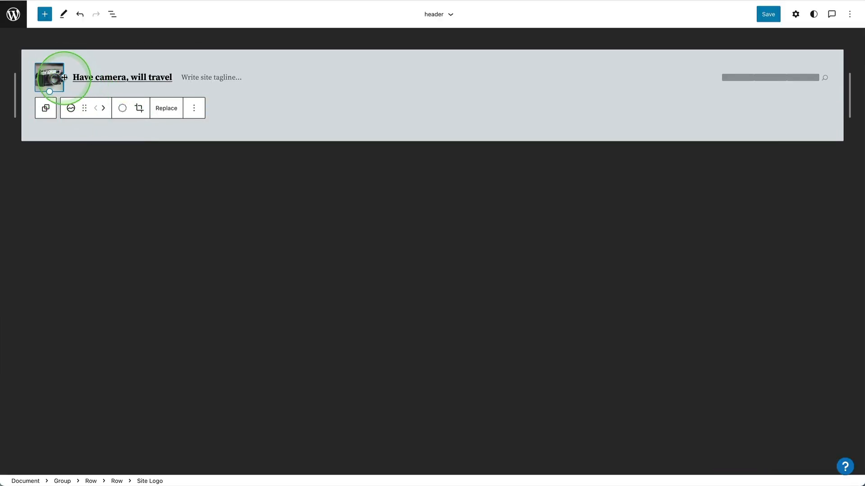
Enlarge the site logo to about 100 px wide and apply the Rounded style to it.
drag(65, 78, 80, 88)
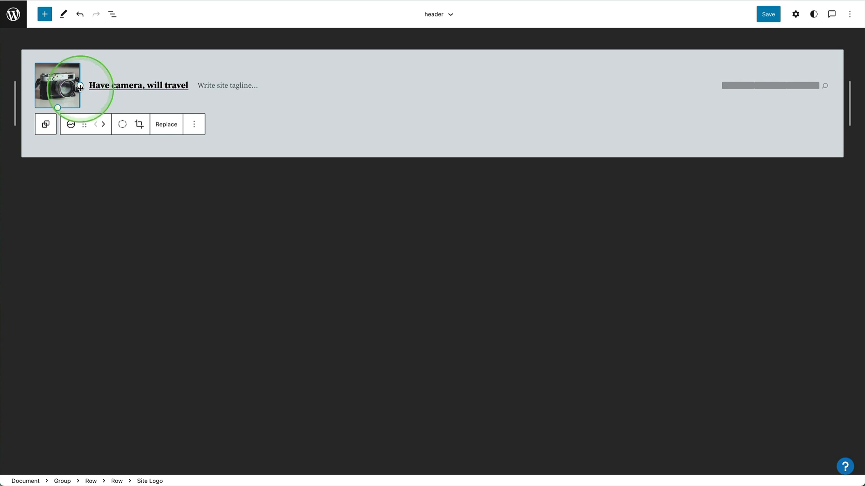
click(795, 14)
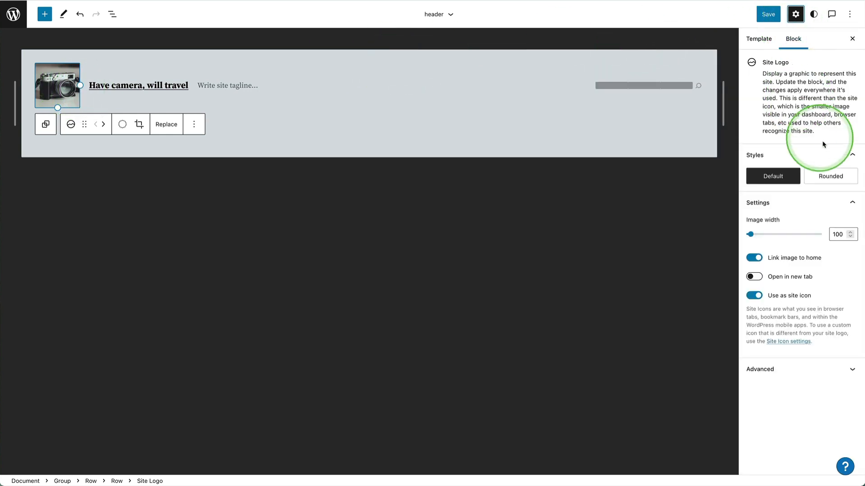
click(831, 176)
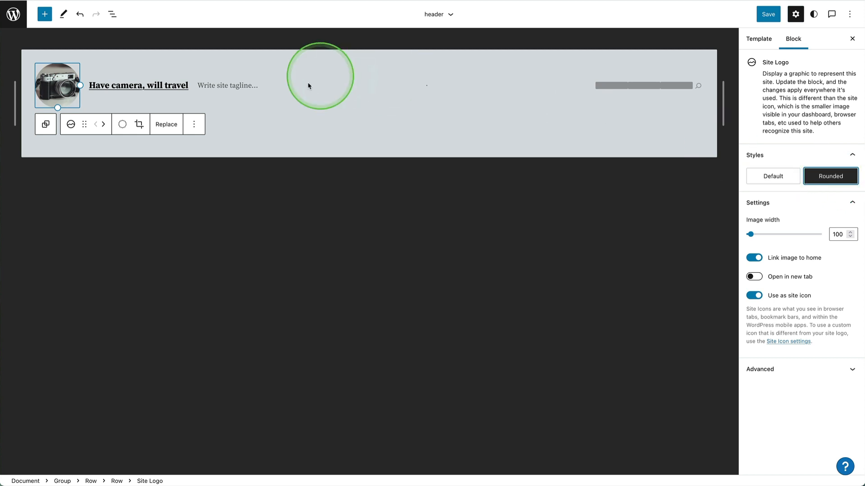
Enter "The world as seen through my lens" as the site tagline in the header.
click(268, 110)
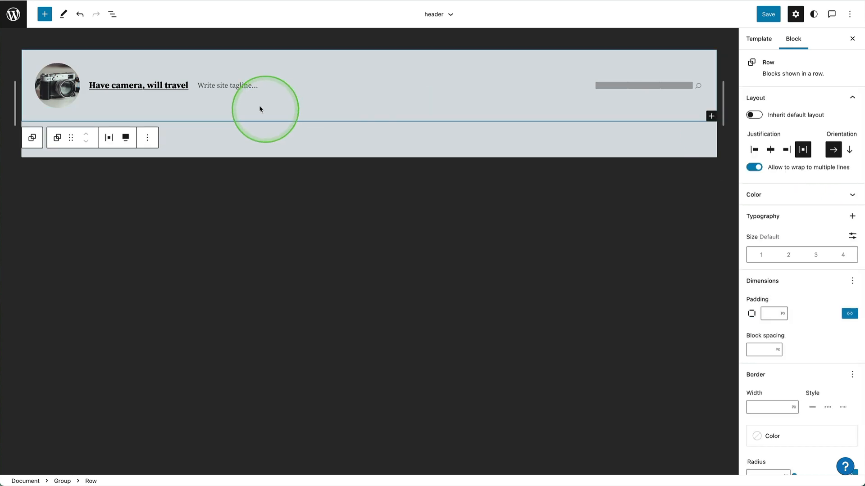
click(211, 87)
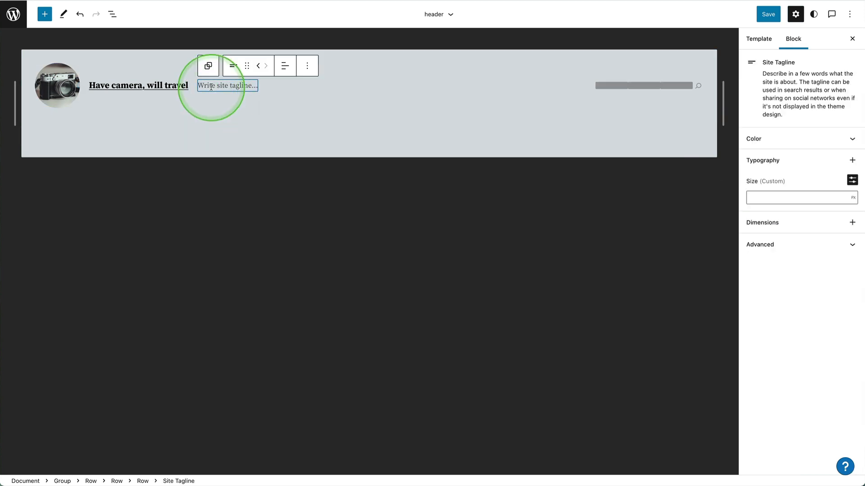
text(The world as seen through my lens)
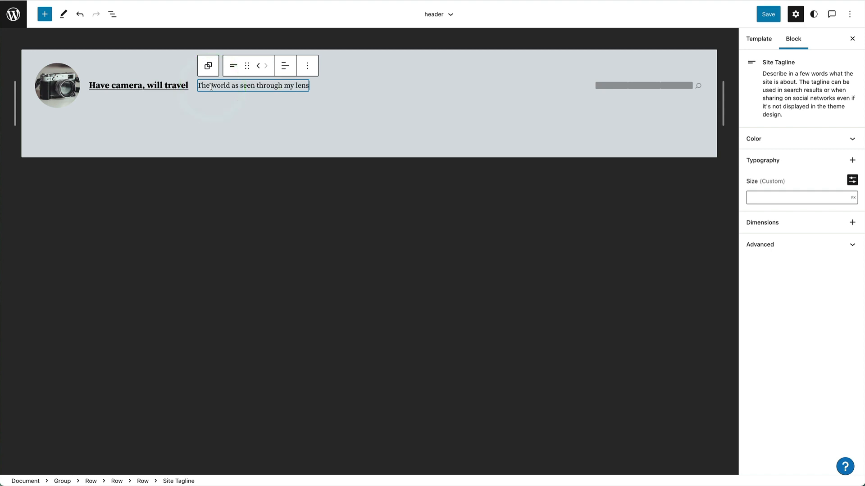
click(216, 103)
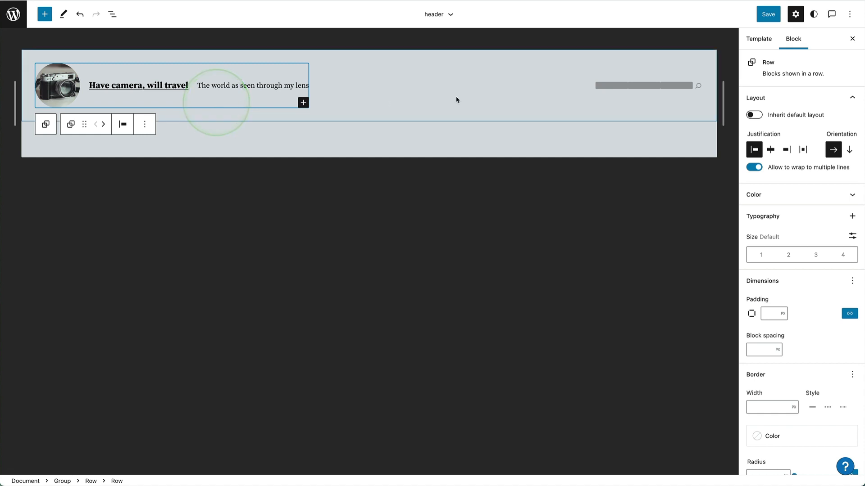
Load the classic menu Primary into the header's navigation block and save all the site and header template part changes.
click(646, 88)
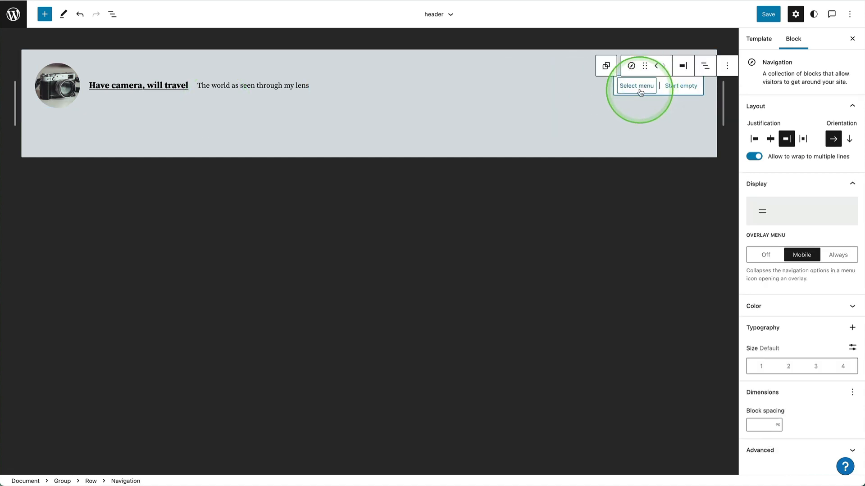
click(638, 86)
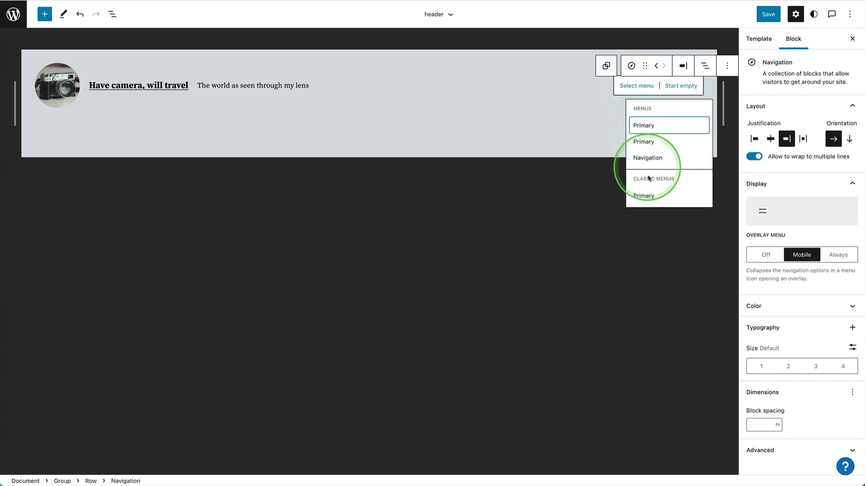
click(647, 202)
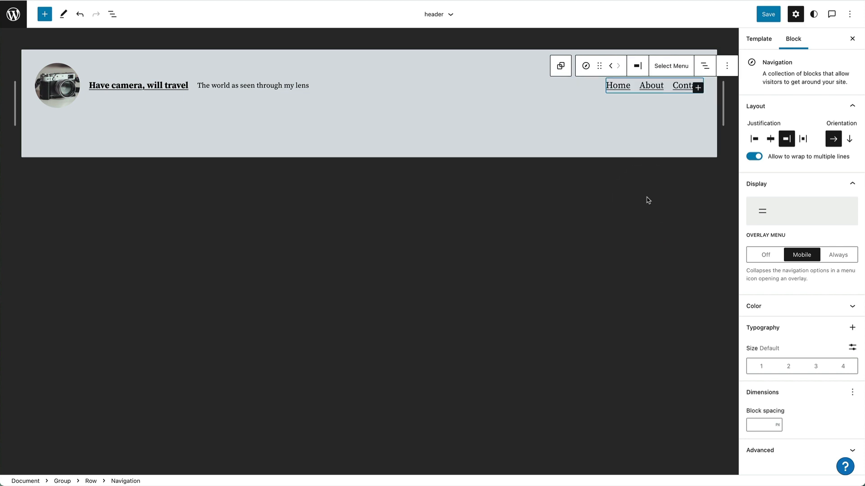
click(611, 127)
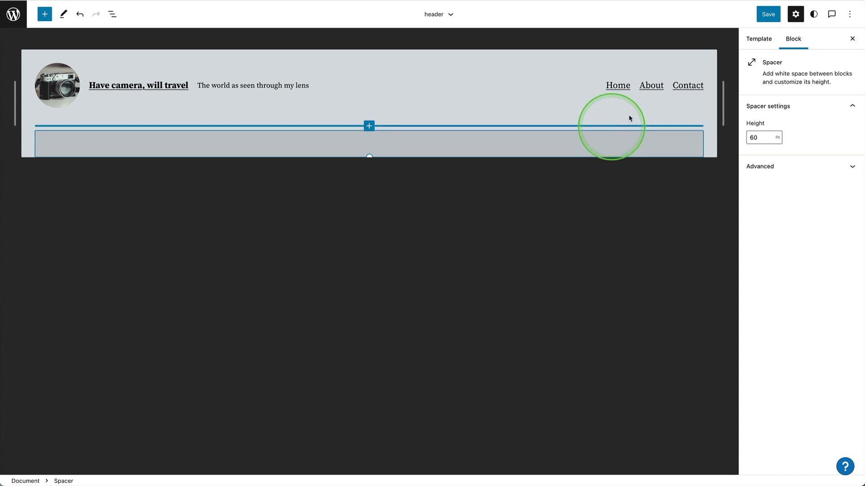
click(767, 15)
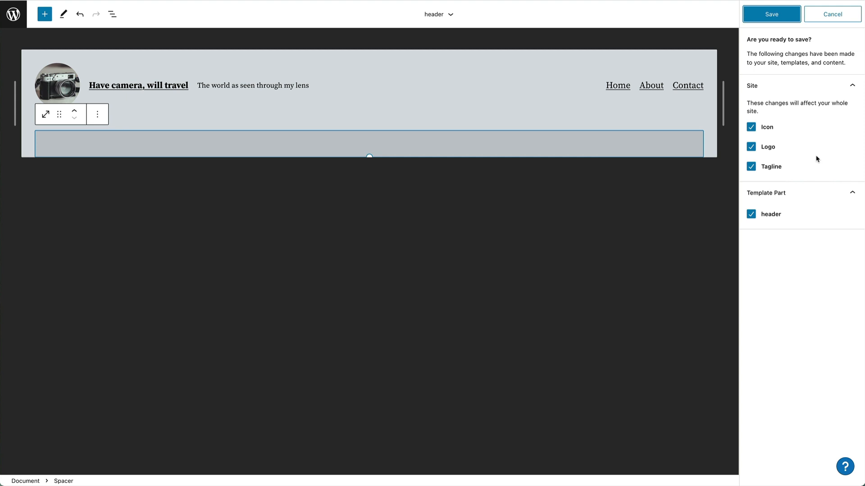
click(785, 18)
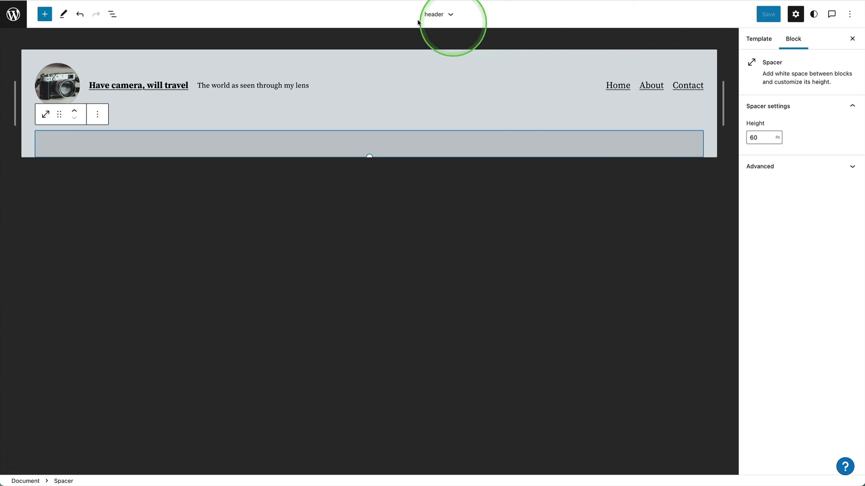
Go to the site's template list, check the actions available for the Single Post template, and open the Index template for editing.
click(21, 17)
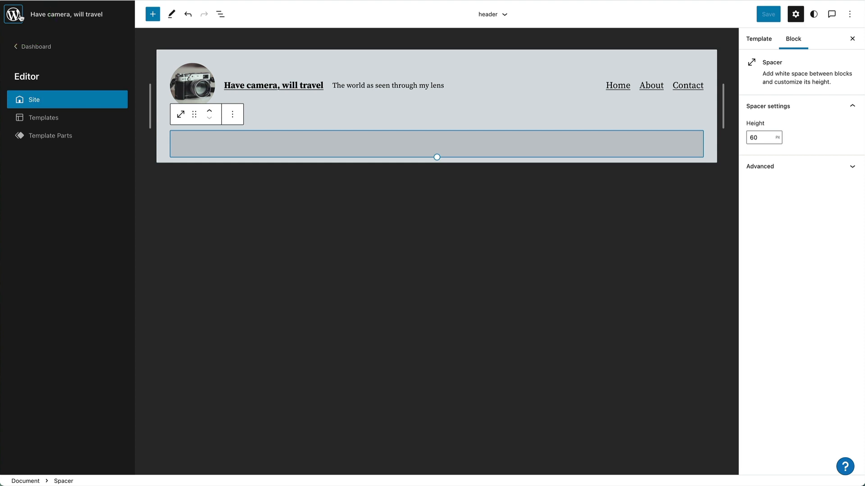
click(61, 120)
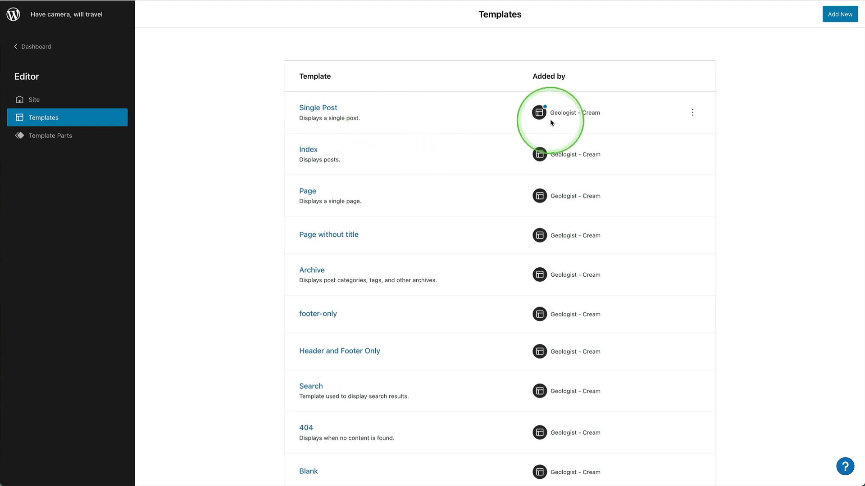
mouse_move(544, 116)
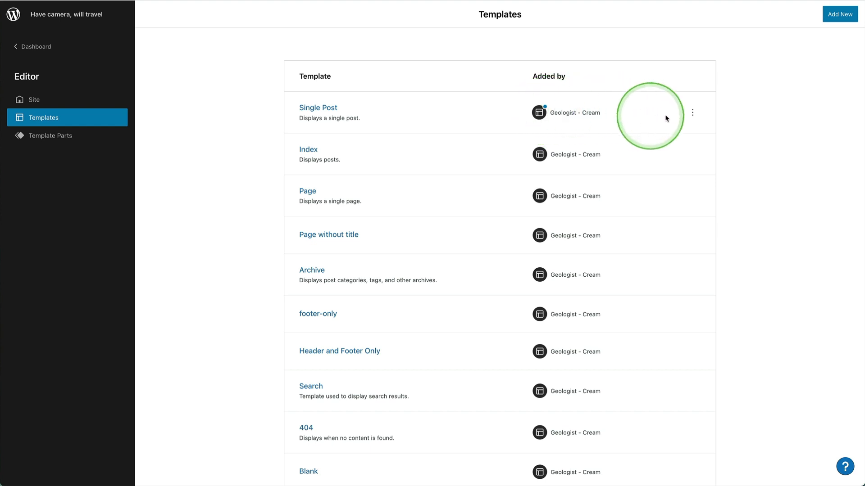
click(693, 116)
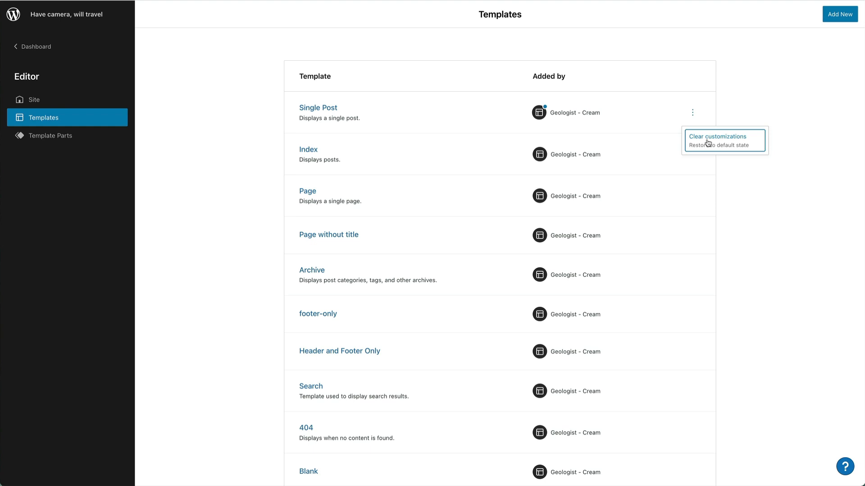
drag(709, 143, 308, 153)
click(308, 151)
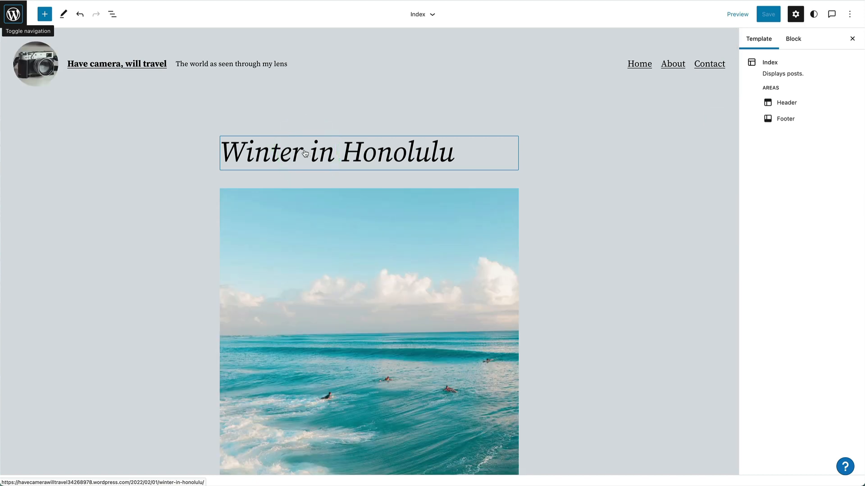
Replace the Index template's header with the header-centered template part.
click(53, 90)
drag(53, 90, 82, 74)
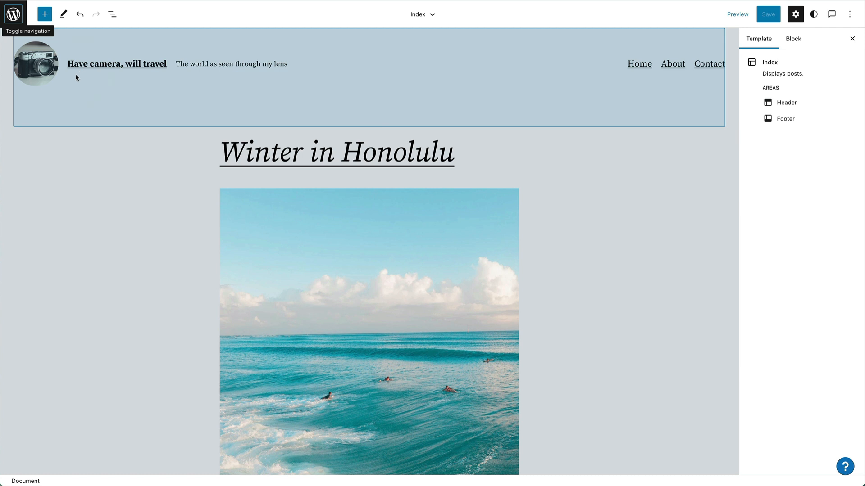
click(21, 114)
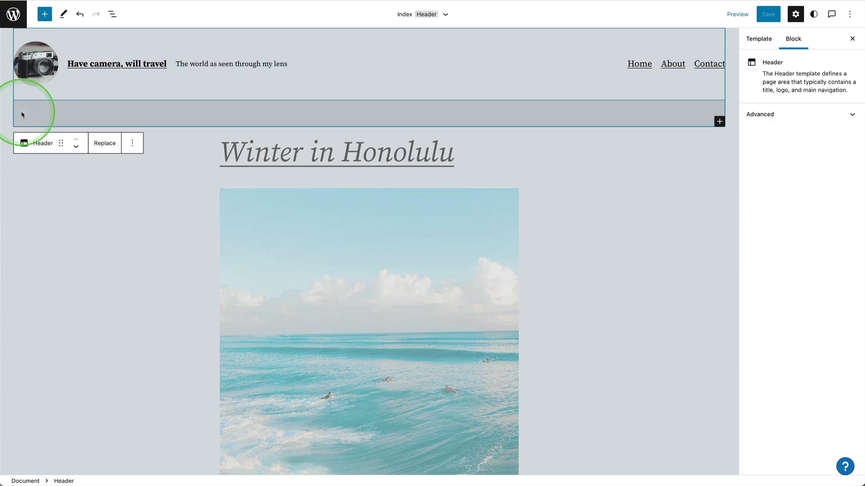
click(101, 150)
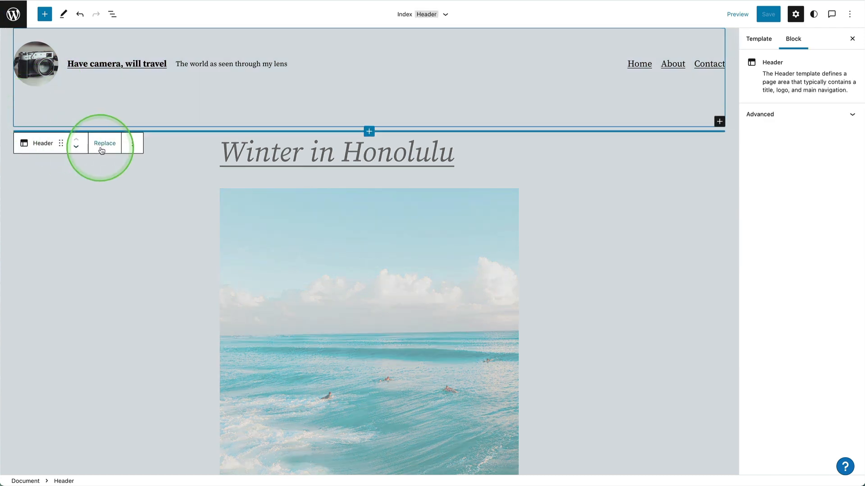
click(103, 150)
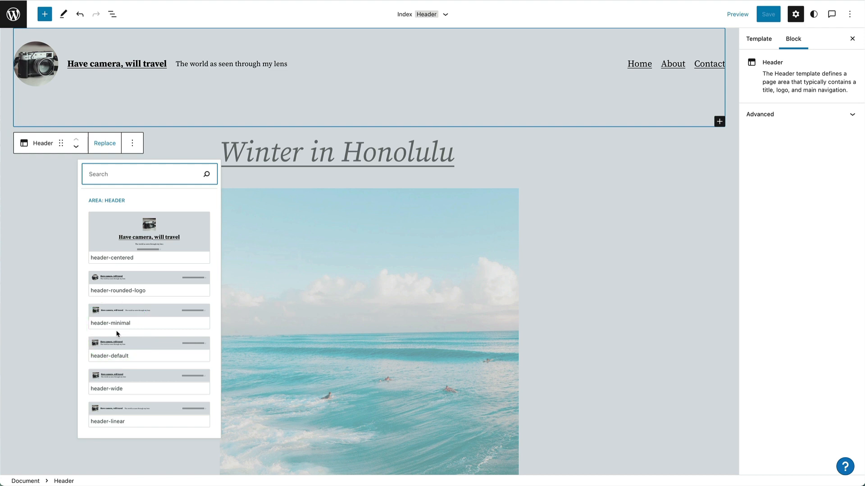
click(126, 234)
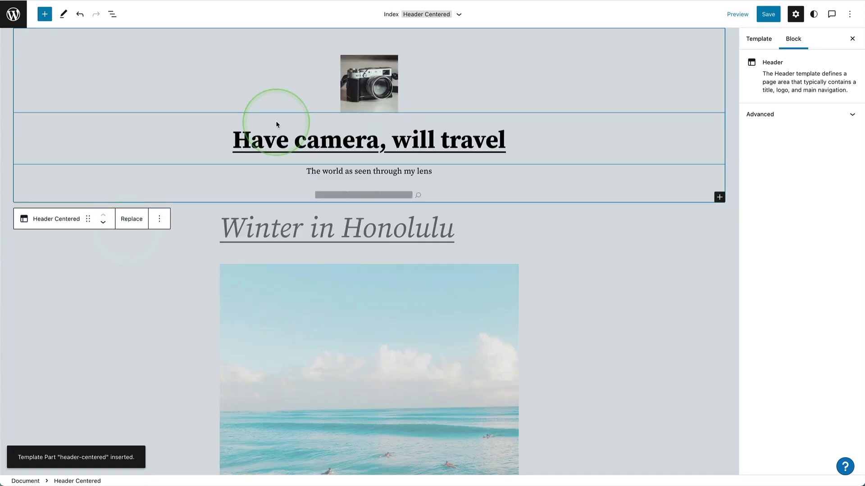
Apply the Rounded style to the site logo in the centered header.
click(369, 80)
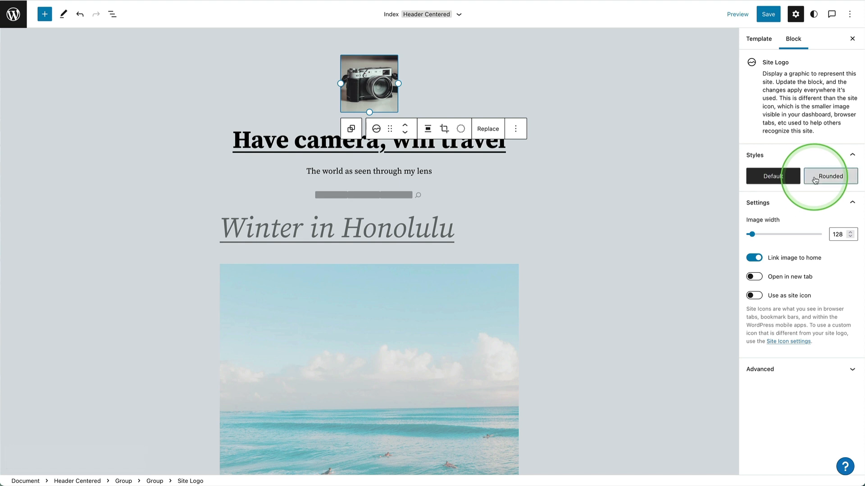
click(806, 177)
click(543, 98)
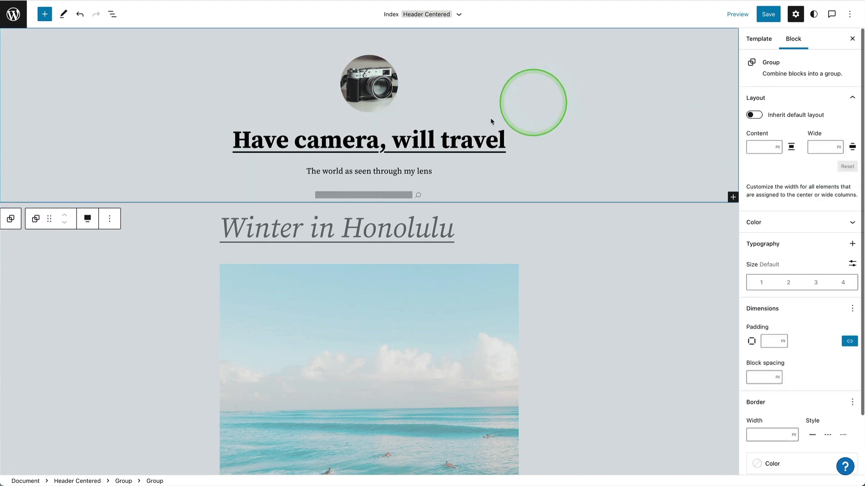
Set the appearance of the site title in the centered header to Regular Italic.
click(357, 143)
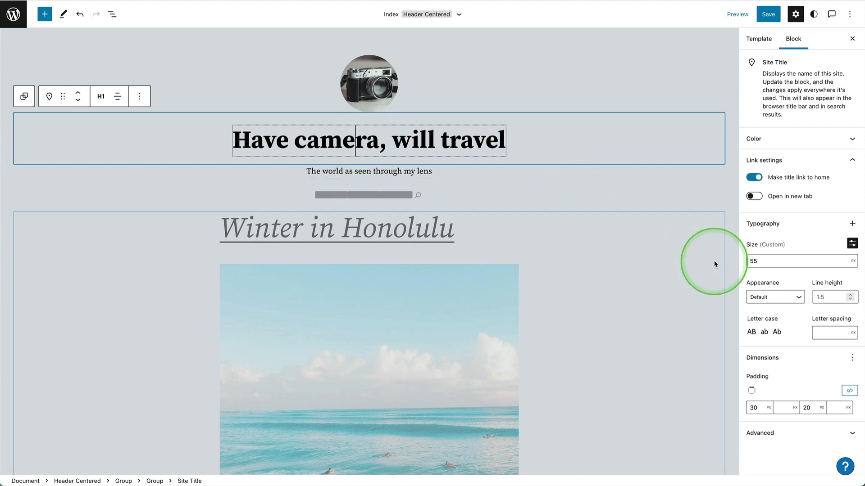
click(774, 299)
scroll(769, 380, down, 5)
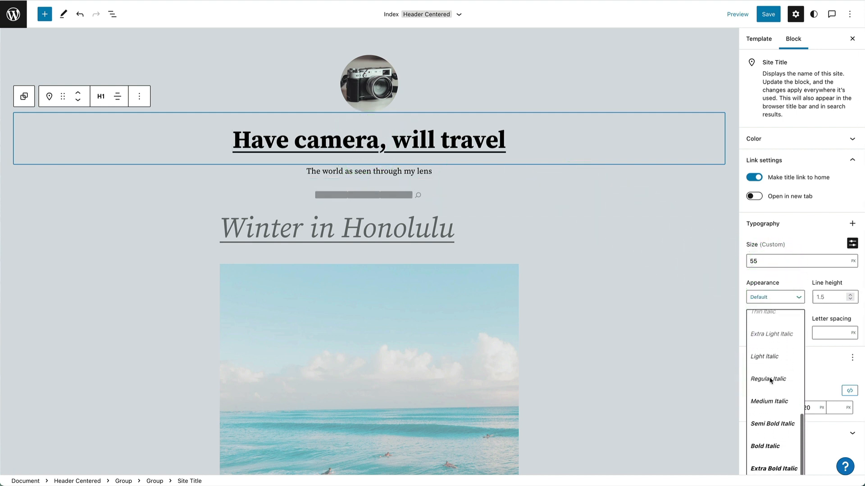
click(770, 380)
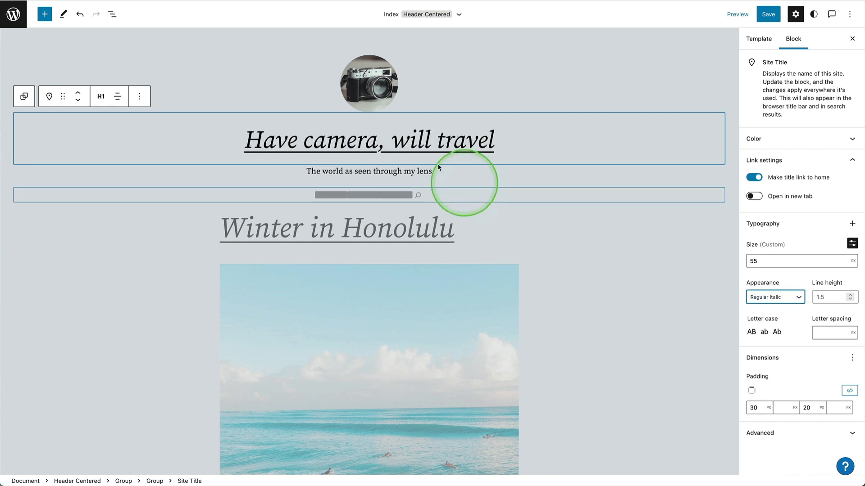
Add the Appearance typography option to the site tagline and set it to Extra Light.
click(397, 171)
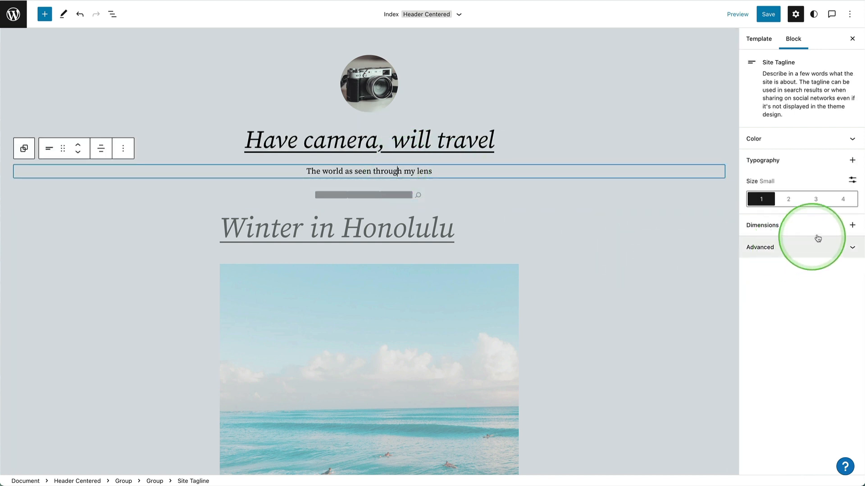
click(852, 161)
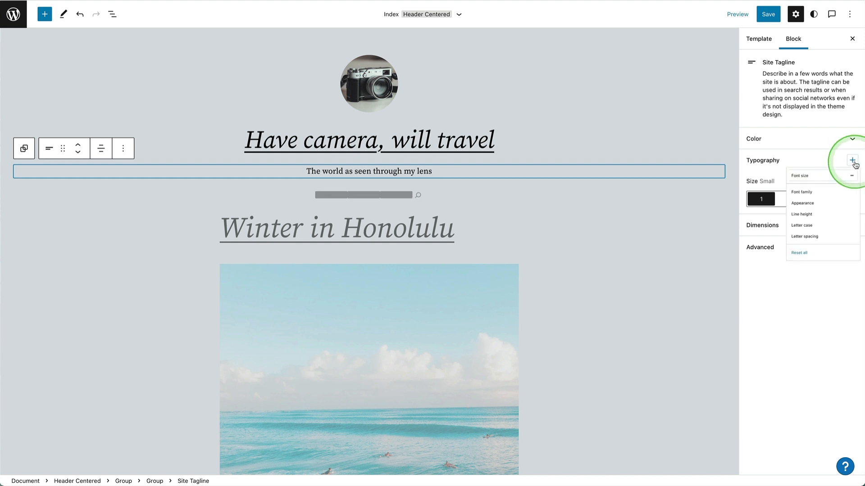
click(782, 222)
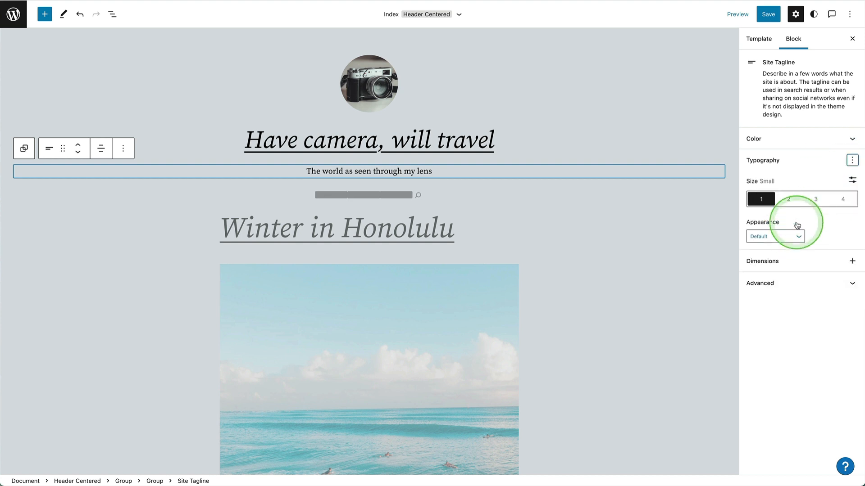
click(773, 238)
click(764, 304)
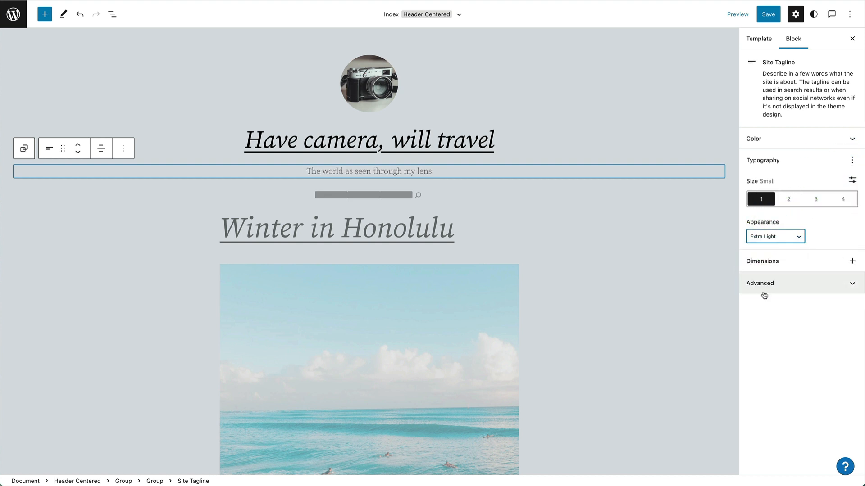
Fill the centered header's navigation block with the classic menu Primary.
click(358, 199)
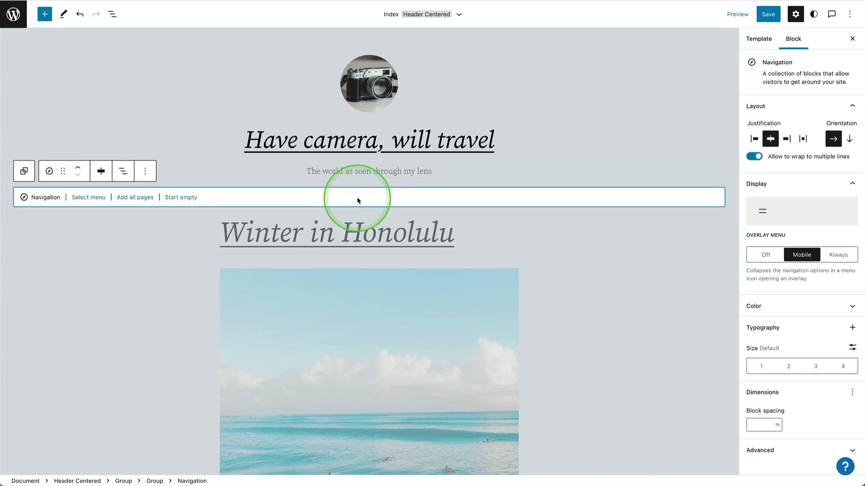
click(86, 198)
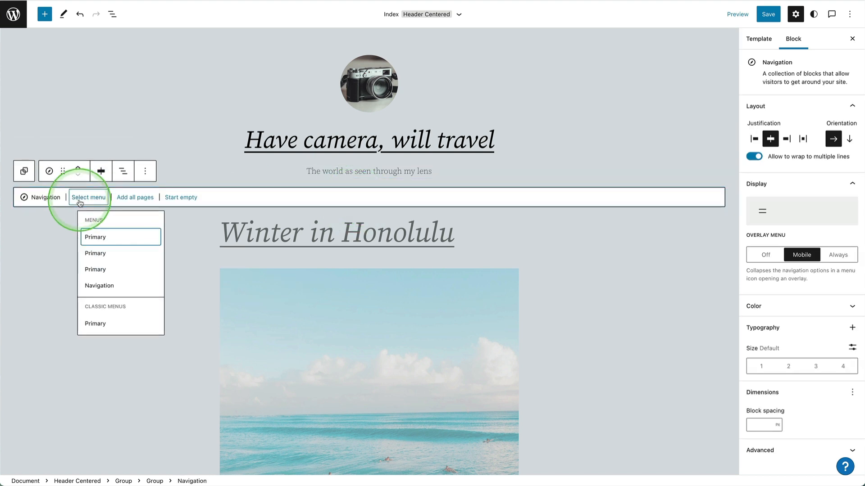
click(88, 323)
click(95, 325)
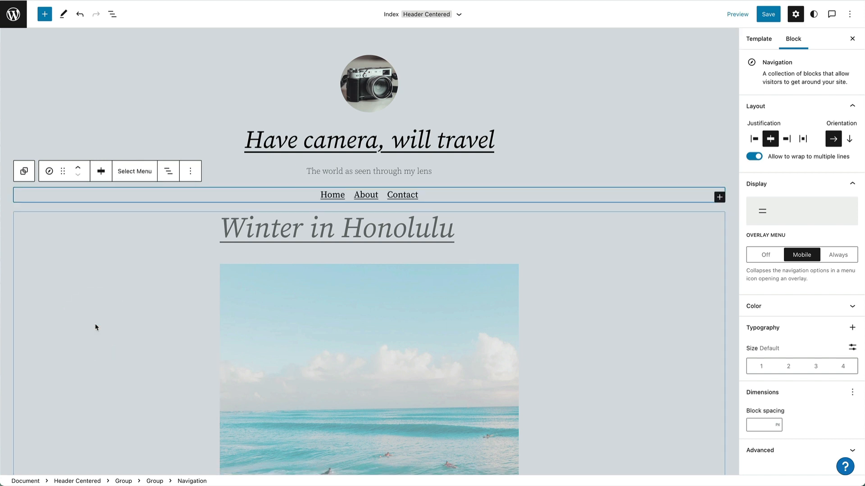
click(96, 97)
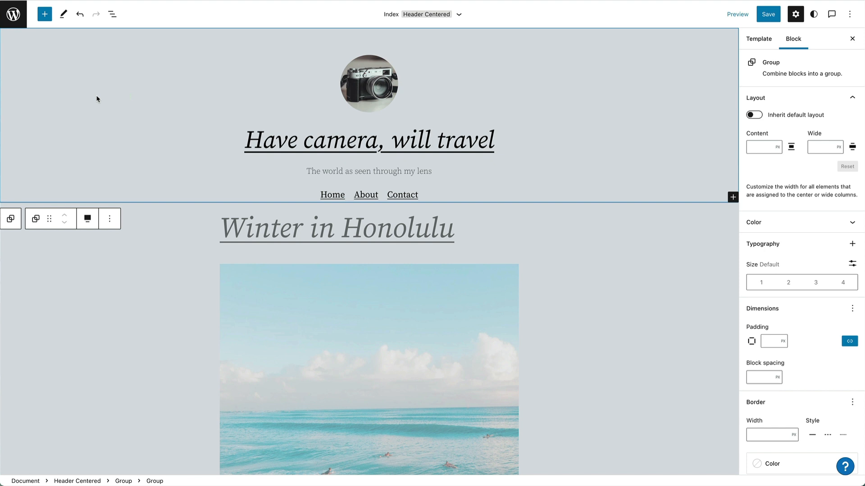
Display the block list, select the Index template's Query Loop, and switch it to a grid layout with 2 columns.
click(112, 14)
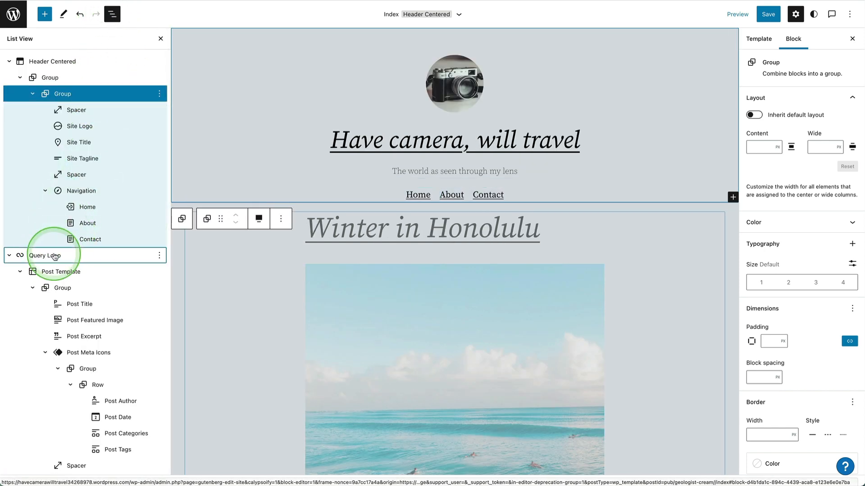
click(54, 255)
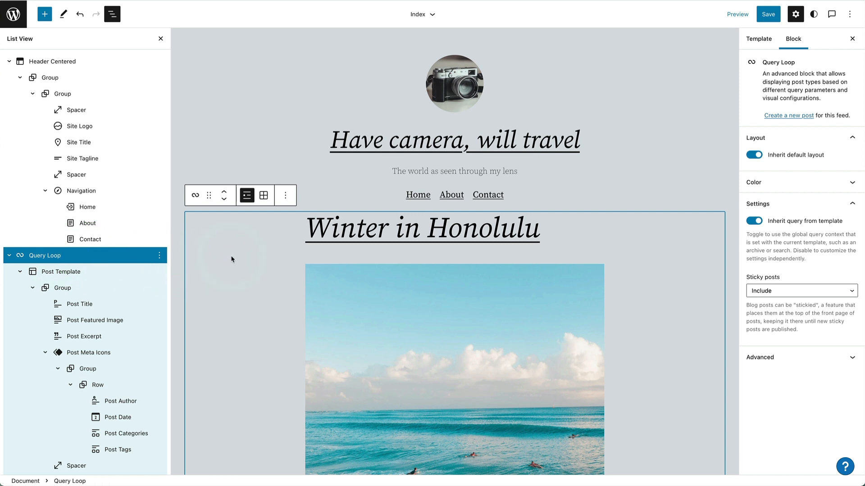
click(263, 196)
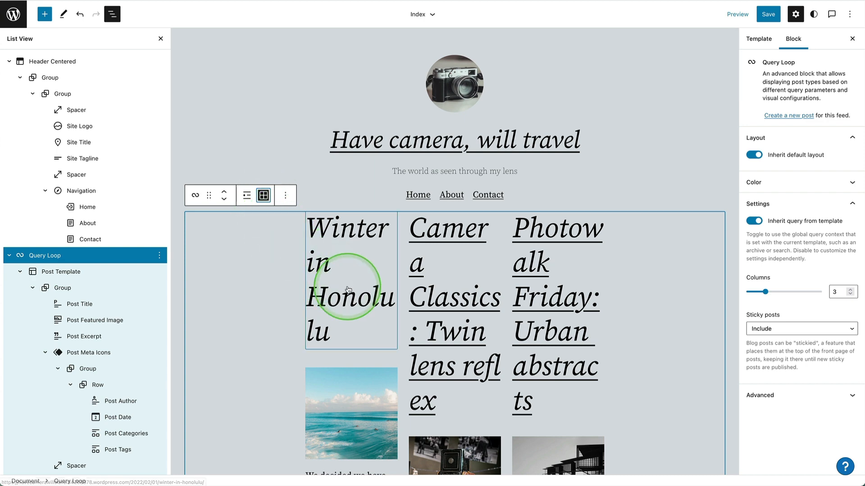
scroll(348, 243, down, 3)
scroll(348, 289, down, 5)
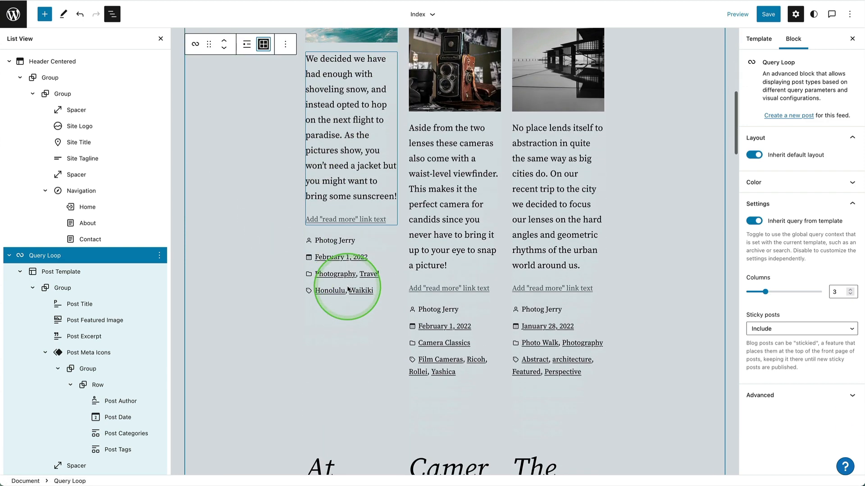
scroll(347, 289, up, 9)
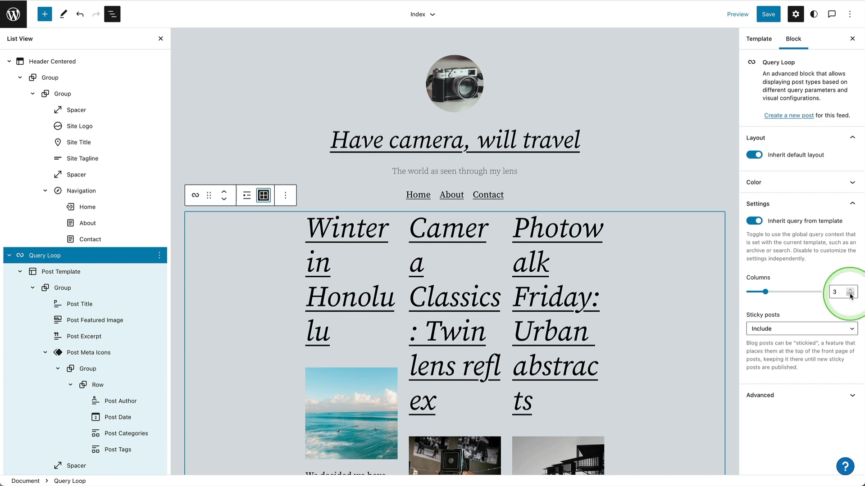
click(850, 295)
scroll(490, 291, down, 8)
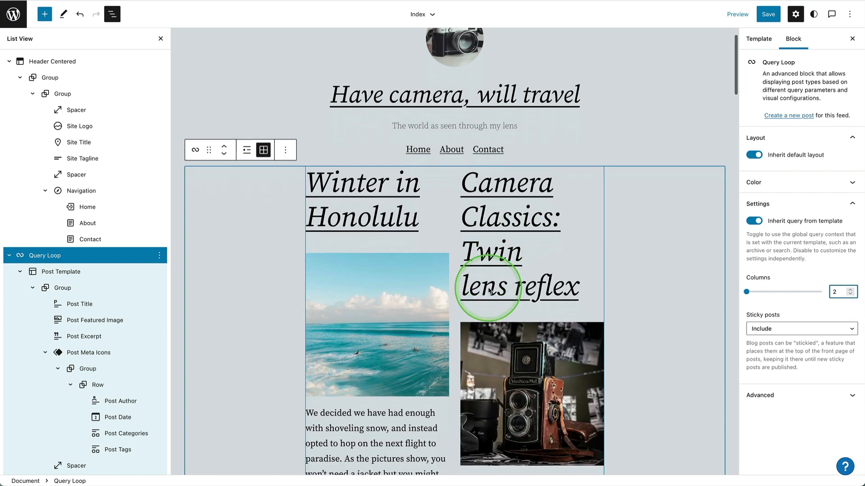
Turn off Inherit default layout for the Query Loop block in the Index template.
scroll(489, 292, up, 6)
scroll(489, 292, up, 2)
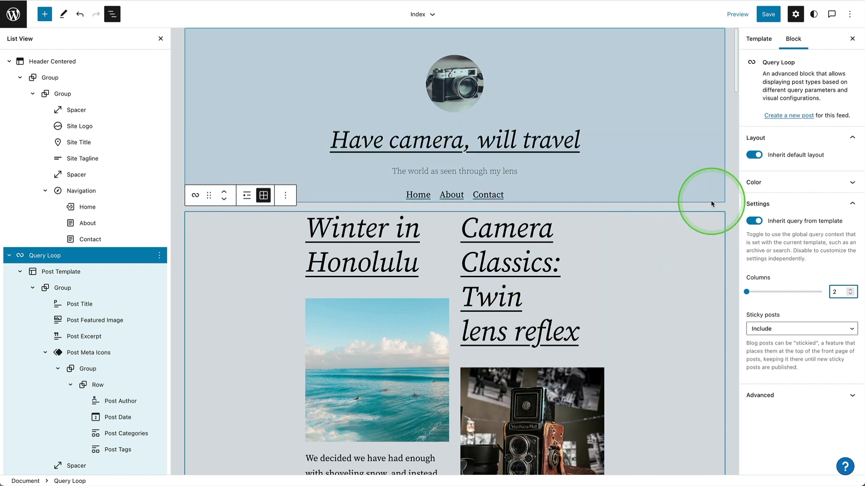
click(759, 157)
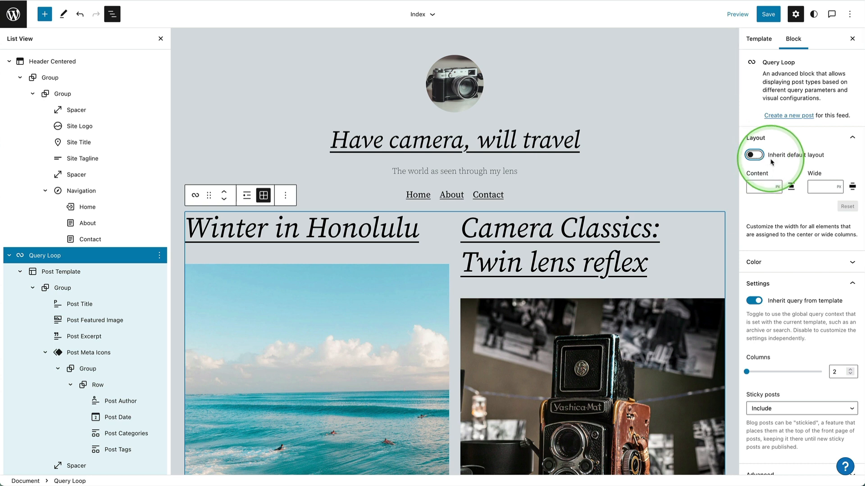
scroll(772, 162, down, 1)
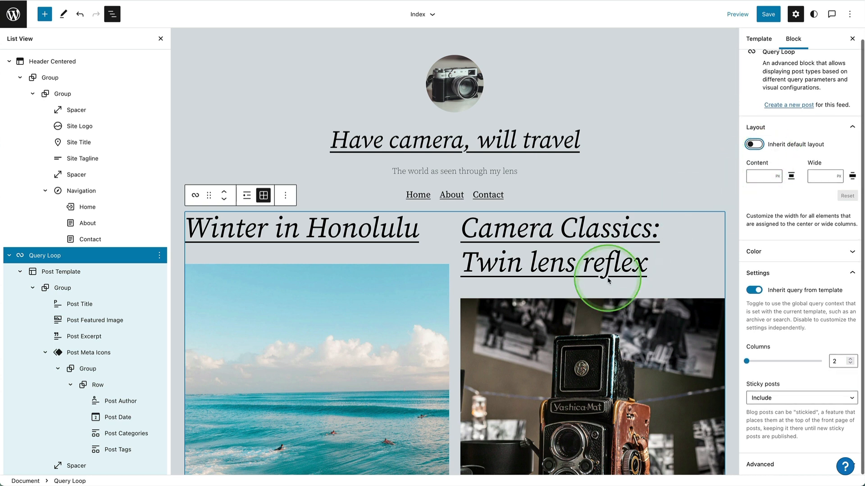
scroll(607, 280, down, 5)
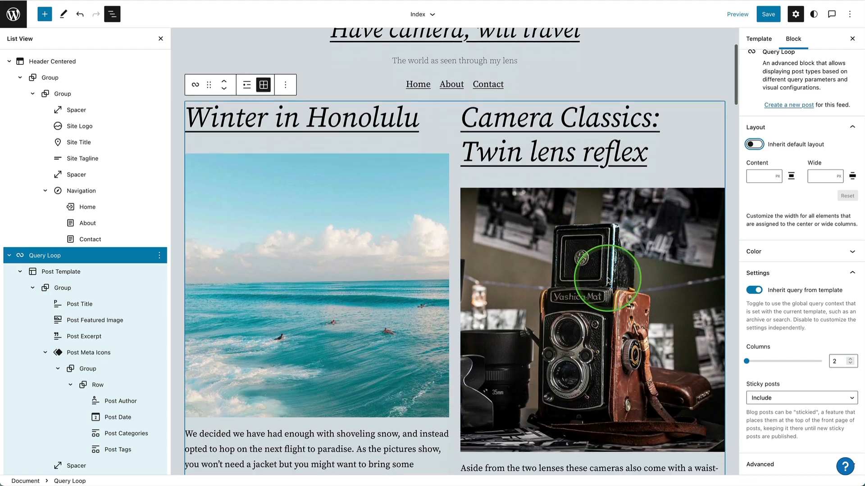
scroll(608, 280, down, 13)
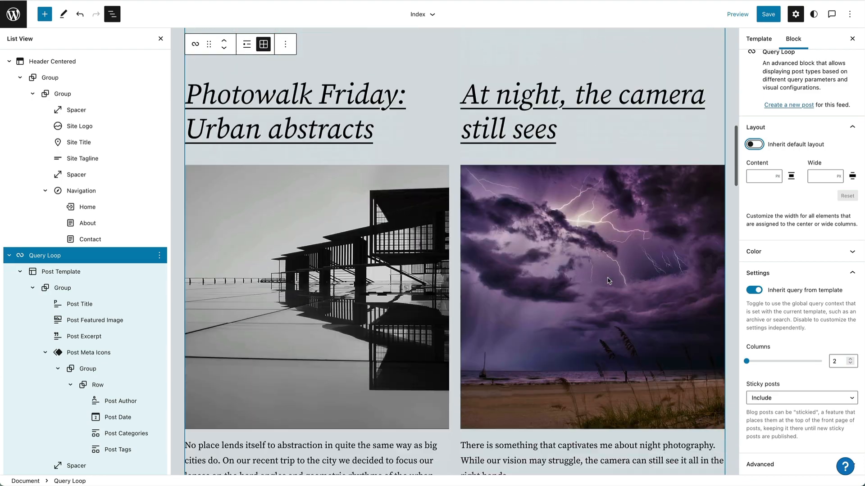
scroll(607, 281, up, 18)
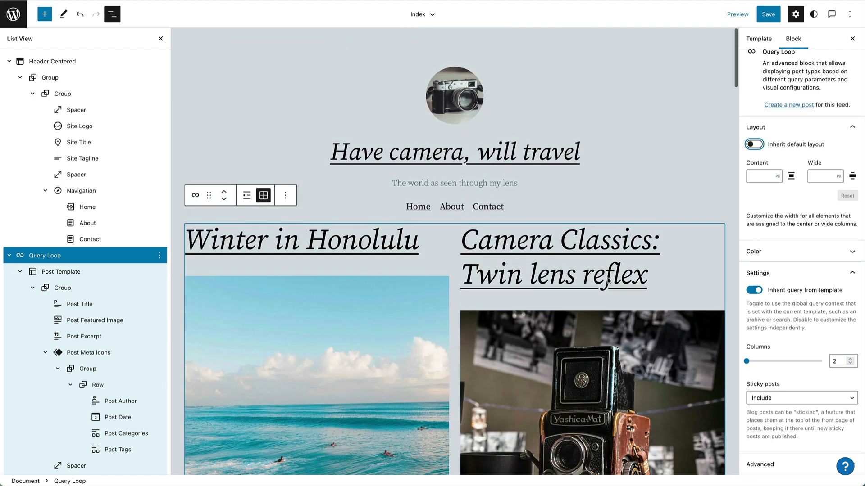
Set the Query Loop's content width to 1000 px.
click(756, 177)
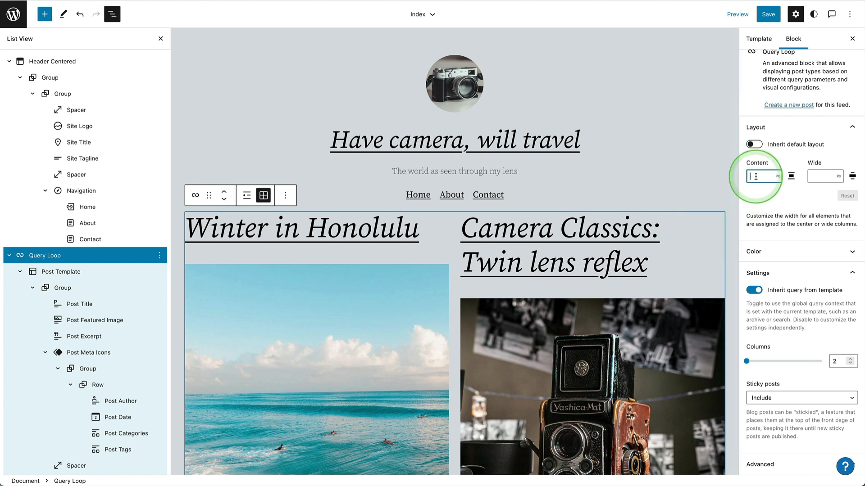
text(100)
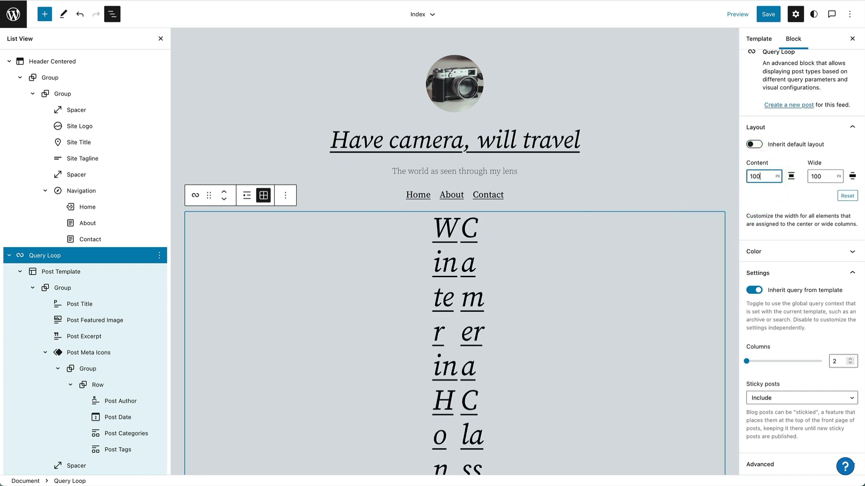
text(0)
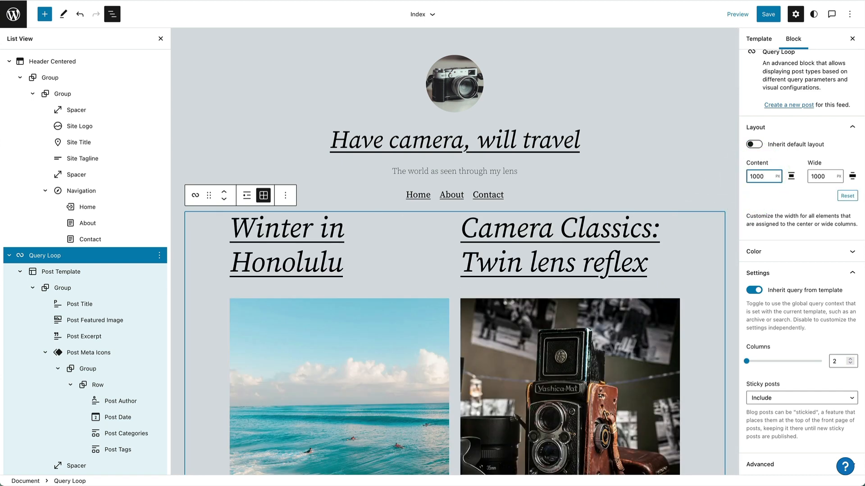
scroll(680, 267, down, 8)
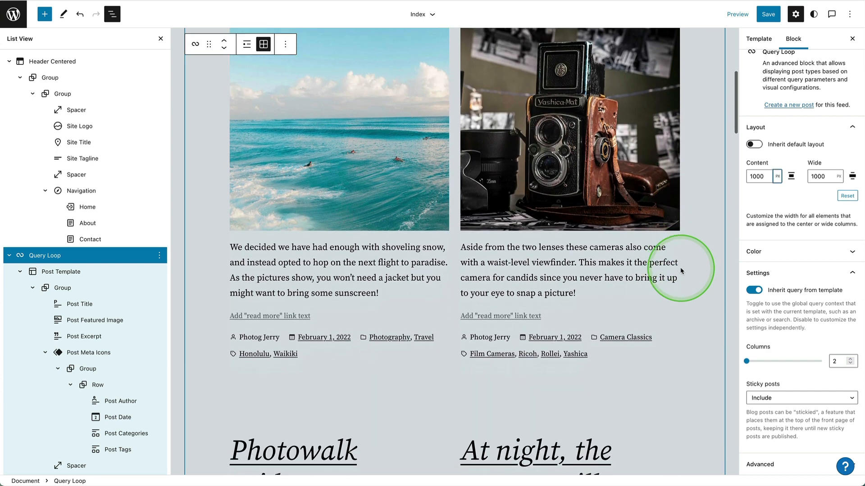
scroll(680, 266, up, 5)
scroll(680, 266, up, 2)
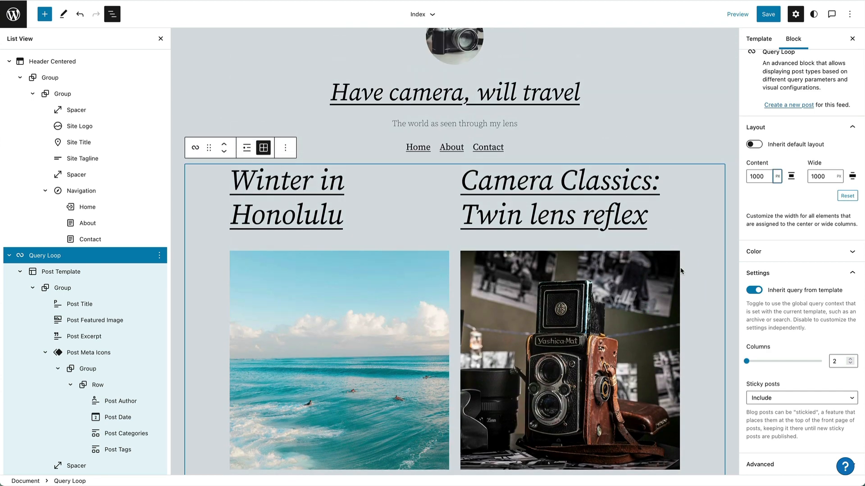
Turn off Inherit query from template for the Query Loop.
click(758, 291)
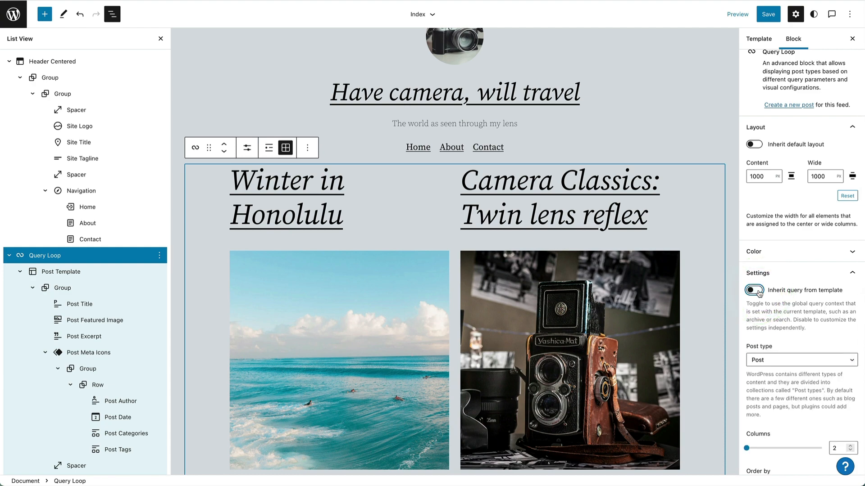
scroll(649, 293, down, 15)
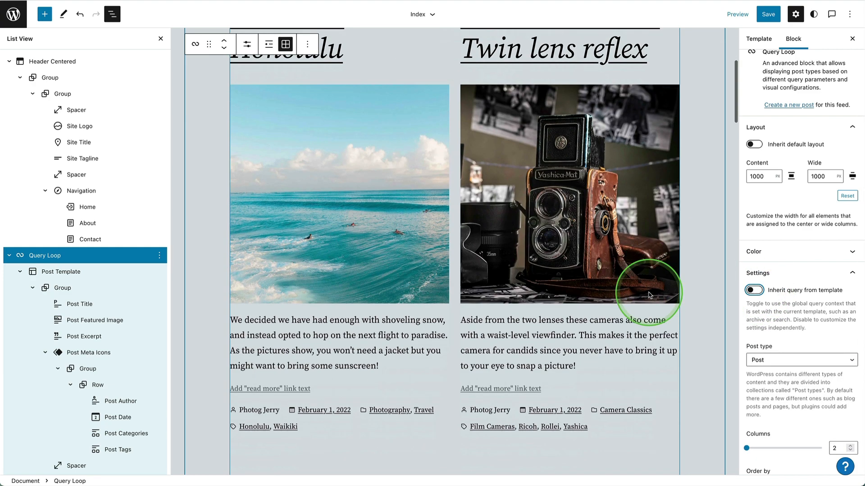
scroll(649, 295, down, 15)
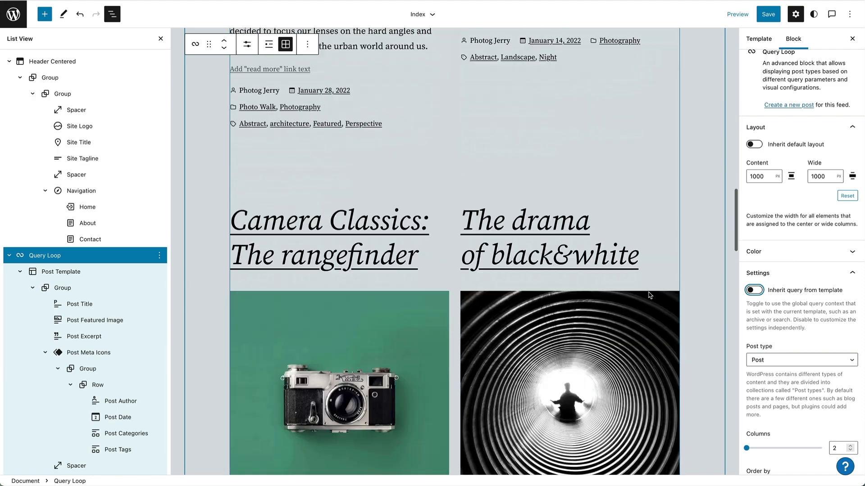
scroll(649, 295, up, 20)
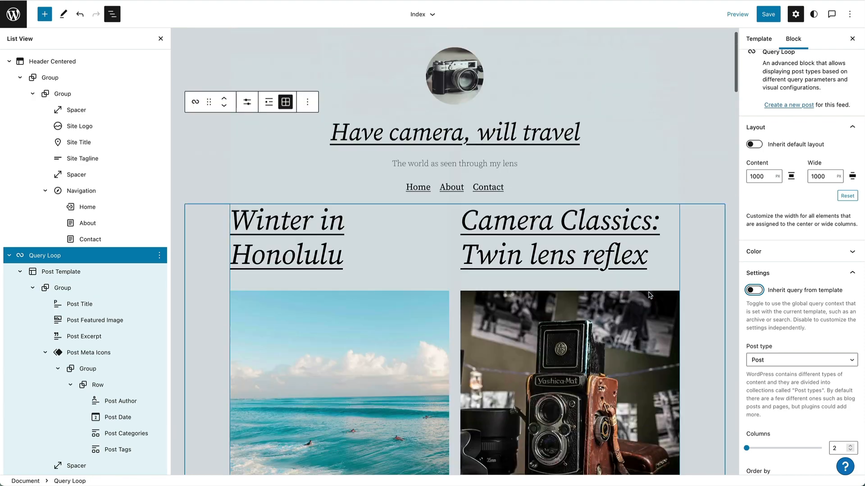
Reduce the Query Loop's items per page to 4 and check the shortened post list down to the pagination.
click(270, 216)
click(247, 196)
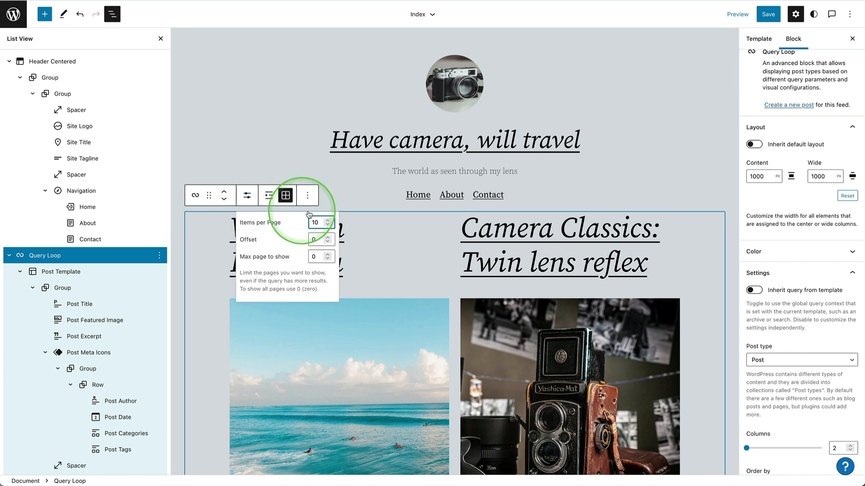
click(328, 224)
click(328, 224)
click(327, 225)
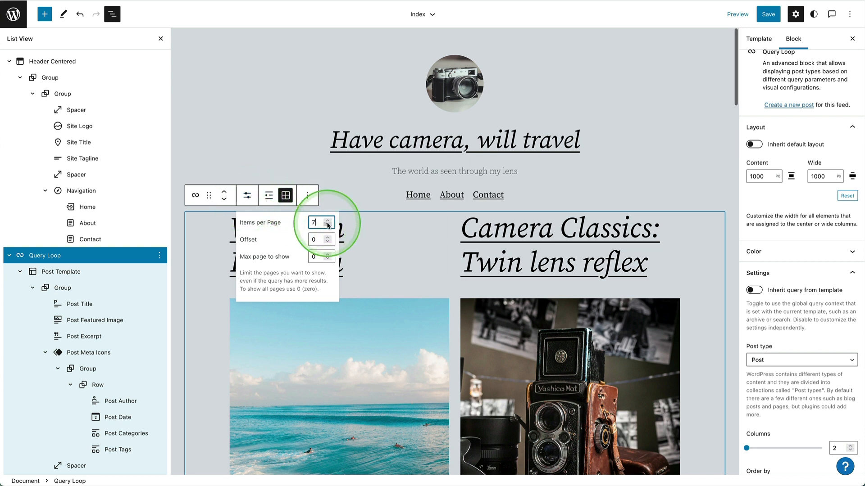
click(328, 224)
click(336, 206)
scroll(366, 216, down, 8)
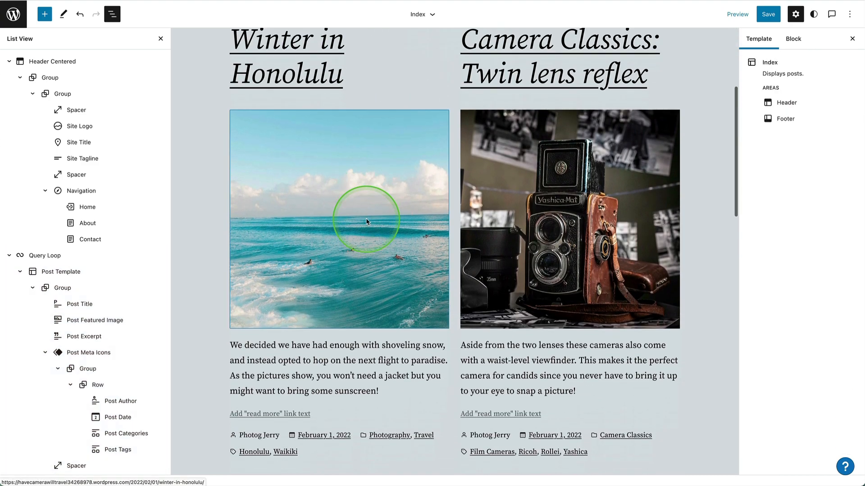
scroll(366, 220, down, 10)
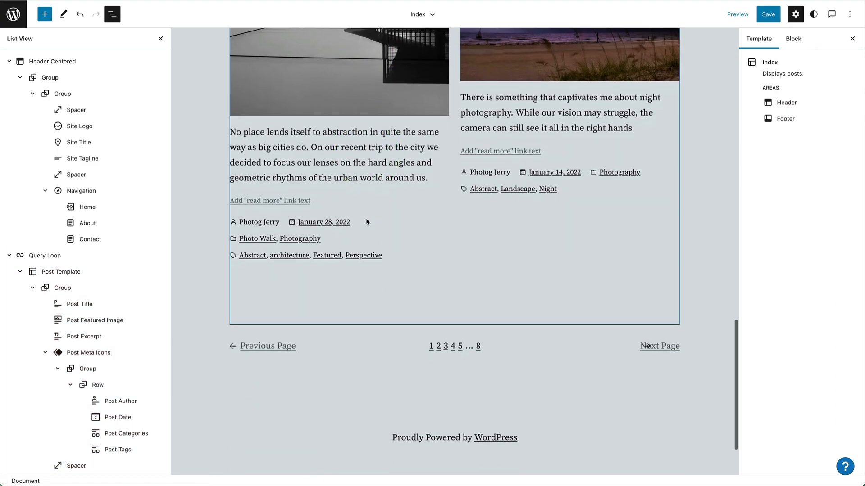
scroll(366, 221, up, 3)
scroll(366, 222, up, 18)
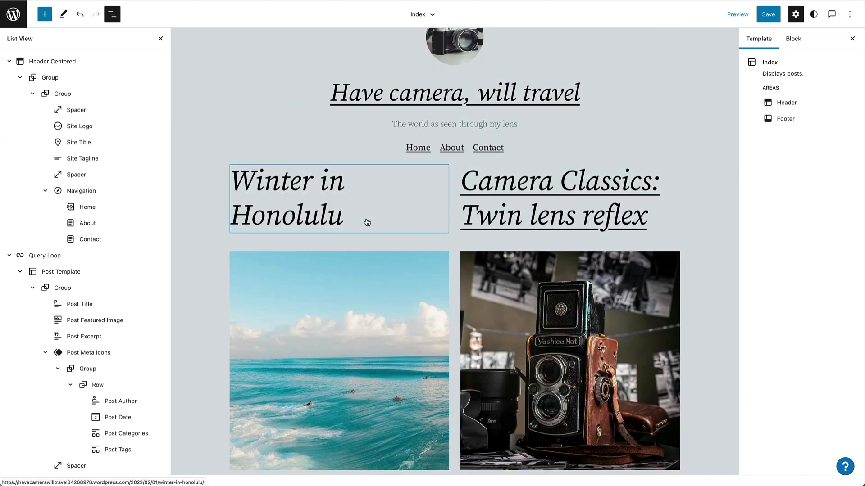
Select the Post Title block inside the Query Loop and try the Large and Medium font size presets.
click(538, 192)
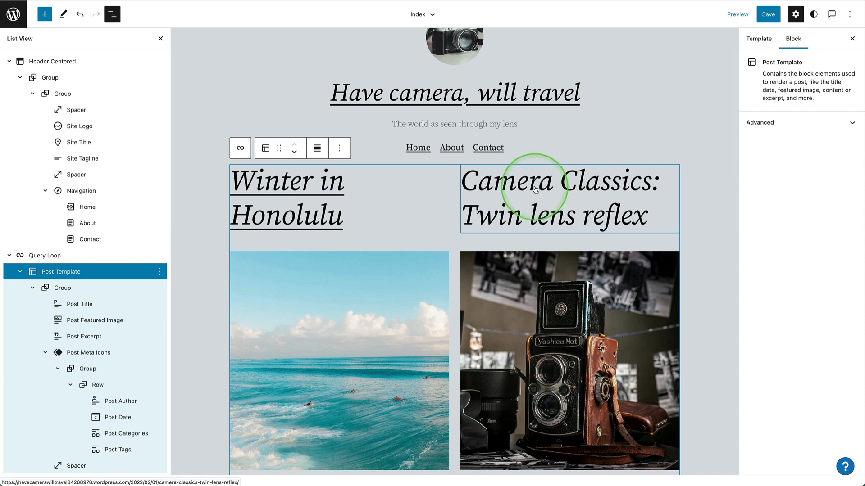
click(535, 189)
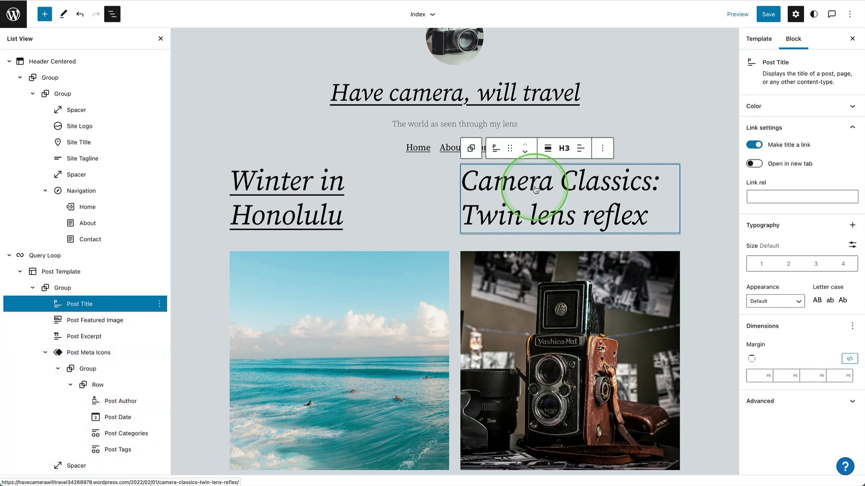
click(817, 266)
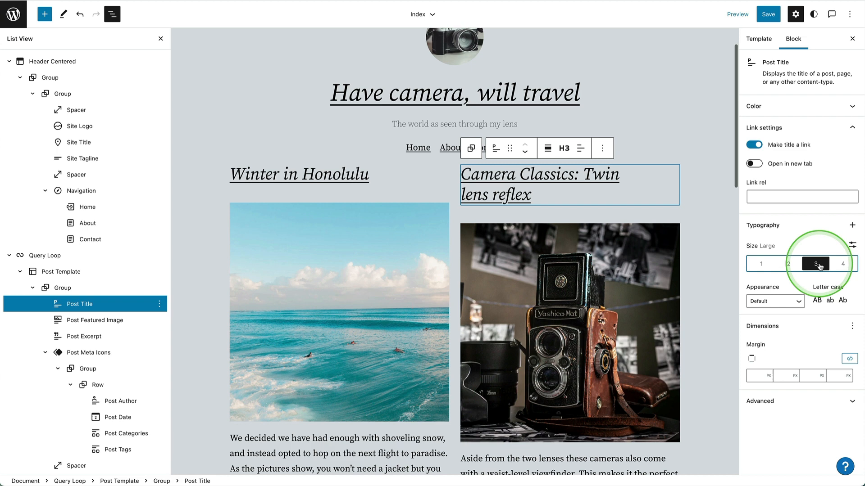
click(789, 265)
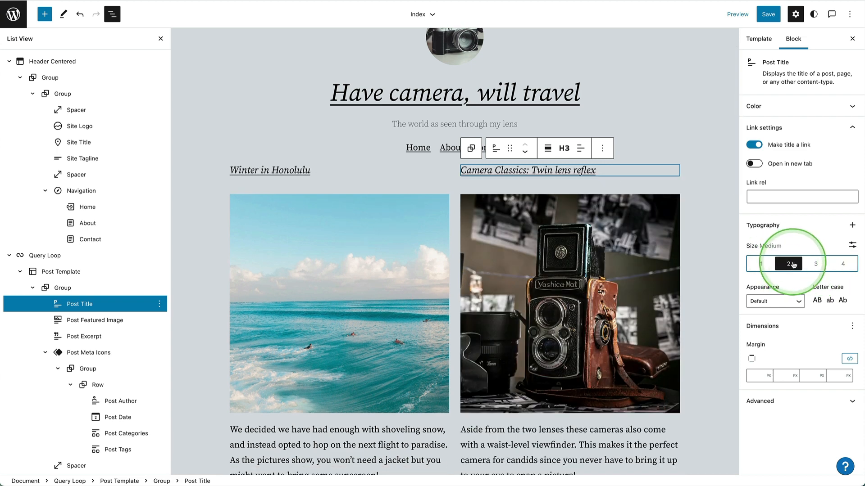
Give the Post Title block a custom font size, trying 40 px and settling on 35 px.
click(852, 245)
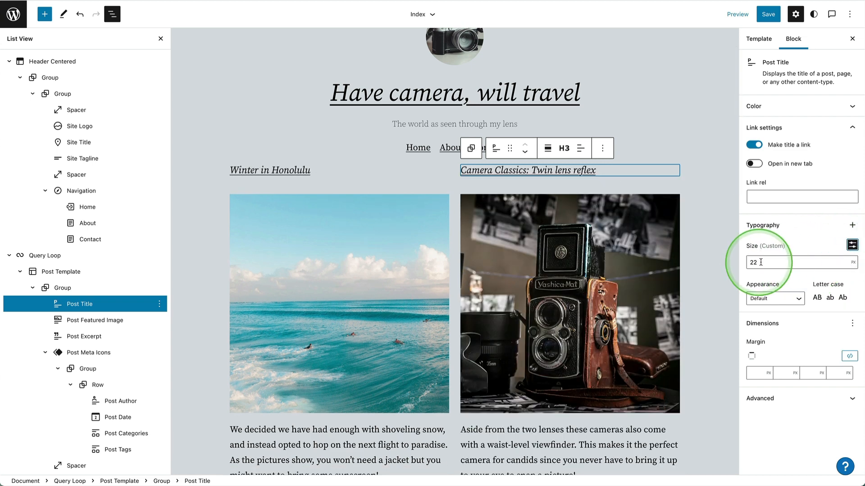
key(BackSpace)
key(BackSpace)
text(40)
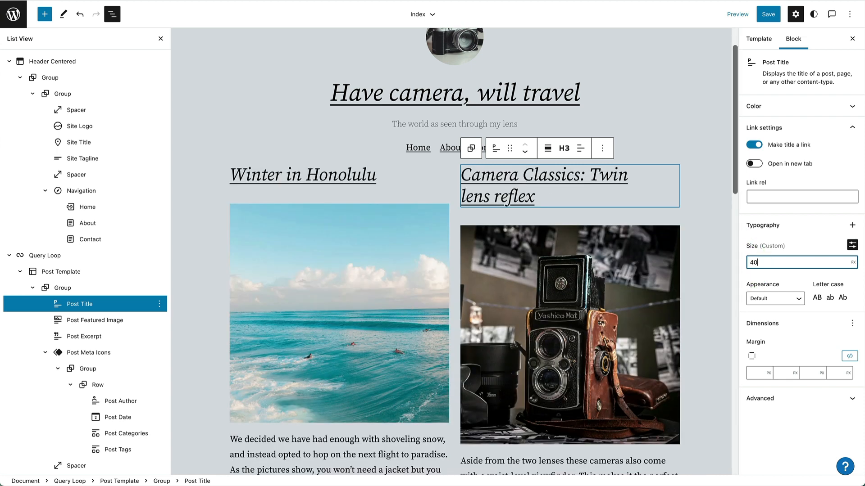
key(BackSpace)
key(BackSpace)
text(35)
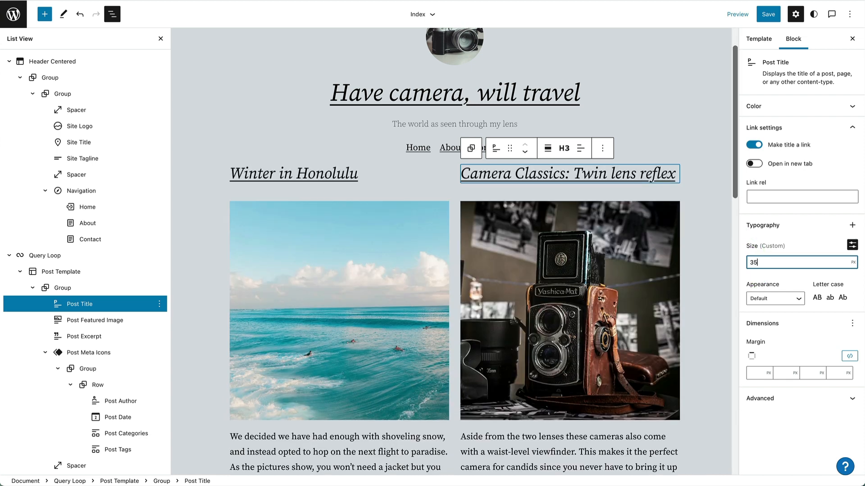
scroll(606, 201, down, 6)
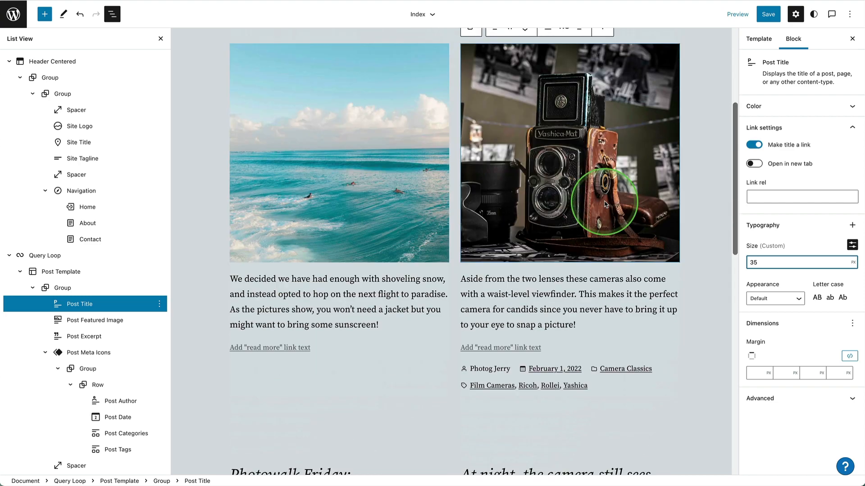
scroll(606, 203, down, 3)
scroll(606, 203, up, 10)
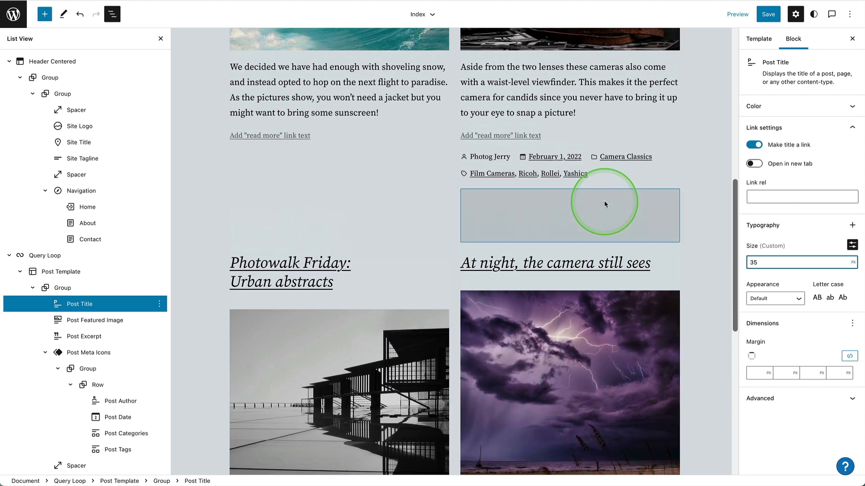
Enter "Continue Reading" as the post excerpt's read more link text and make it bold.
scroll(697, 286, down, 4)
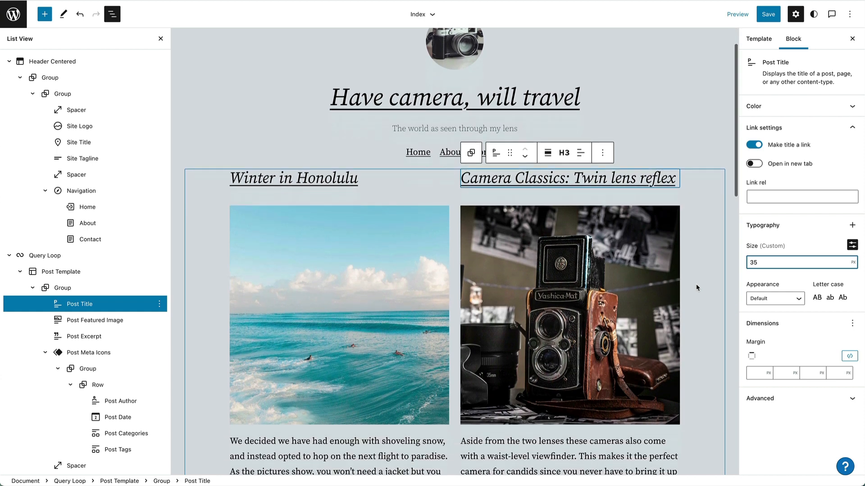
scroll(697, 287, down, 1)
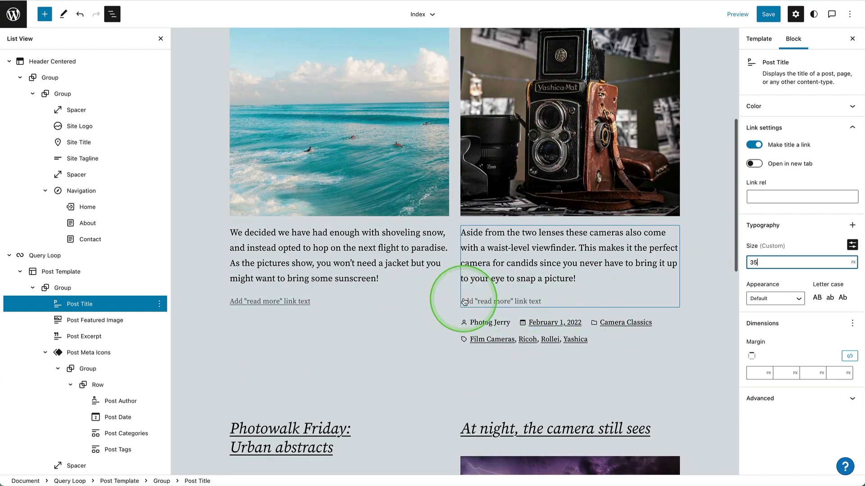
click(493, 303)
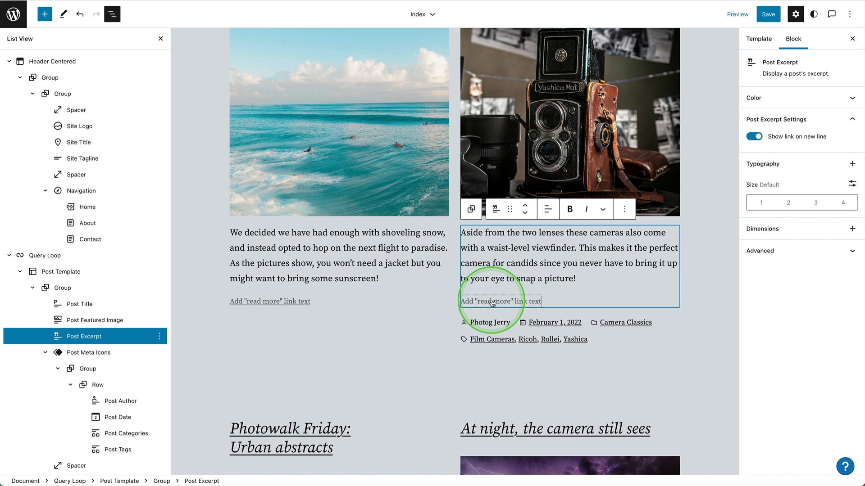
text(Continue Reading)
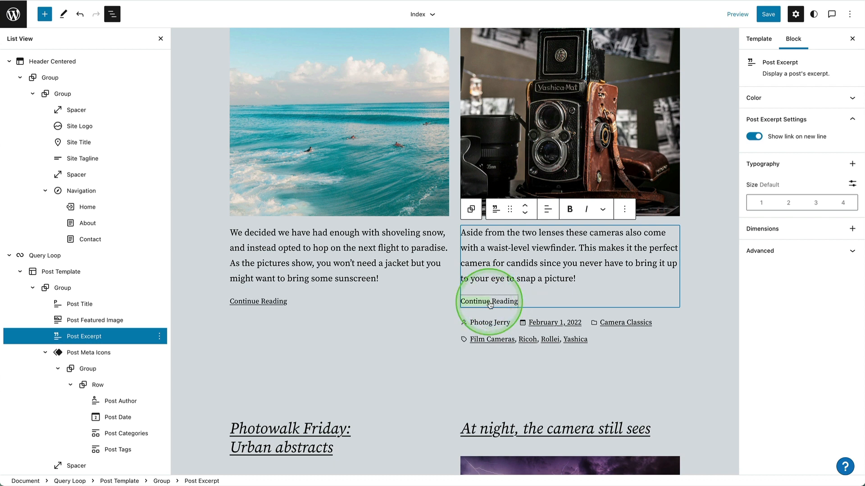
click(570, 209)
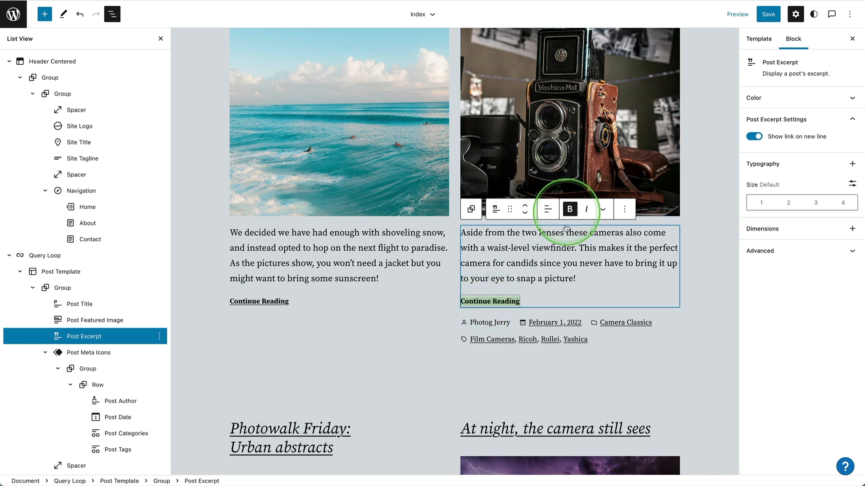
Remove the Post Author and Post Tags blocks from the Post Meta Icons row in the Query Loop.
click(492, 326)
click(494, 325)
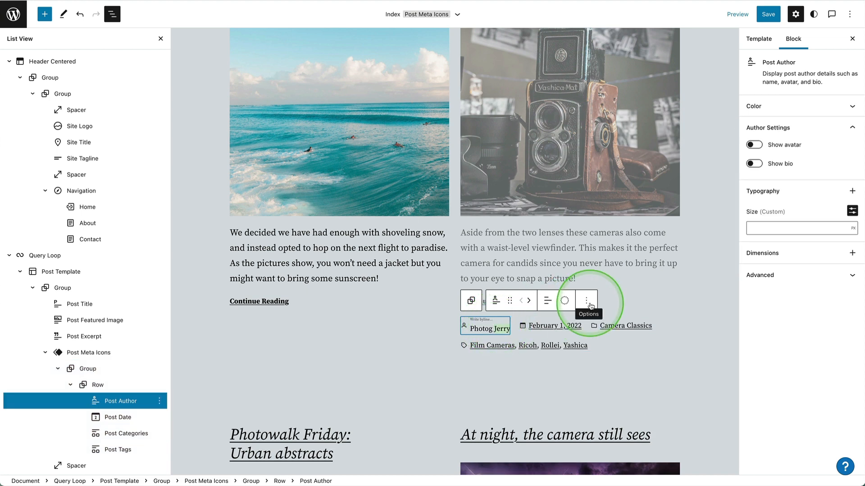
key(BackSpace)
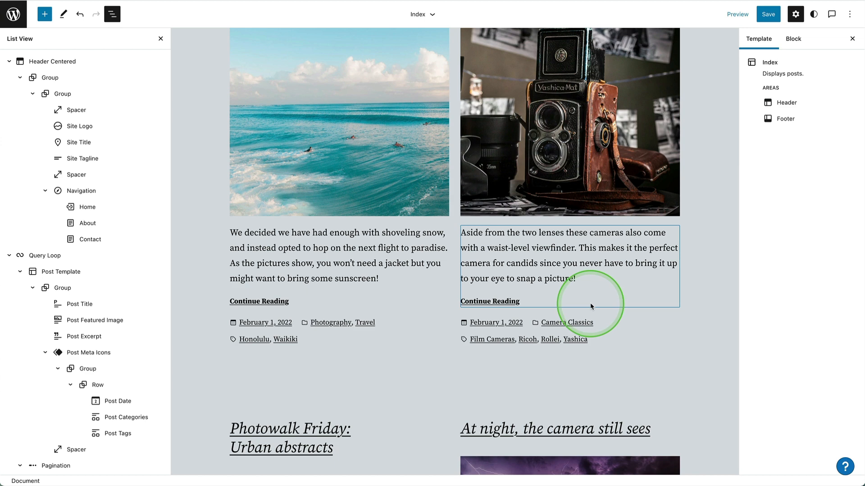
click(591, 342)
click(559, 342)
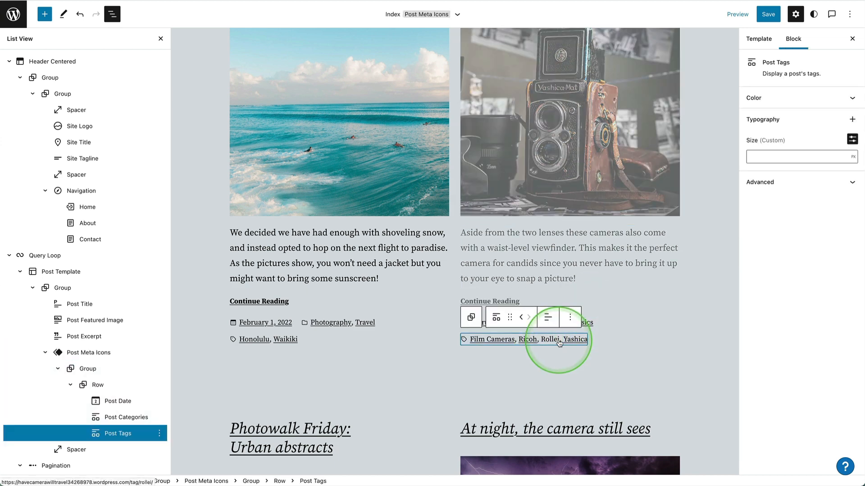
click(159, 435)
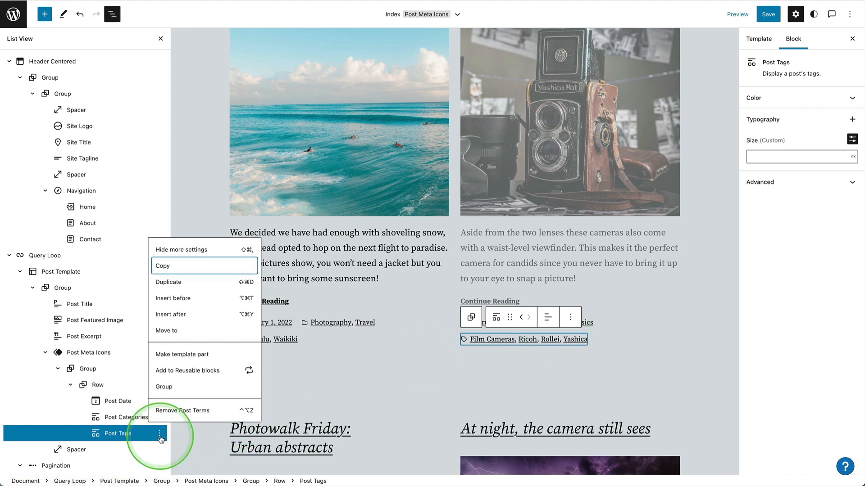
click(178, 410)
Insert a new Query Loop block before the existing Query Loop, directly below the header.
scroll(472, 383, up, 10)
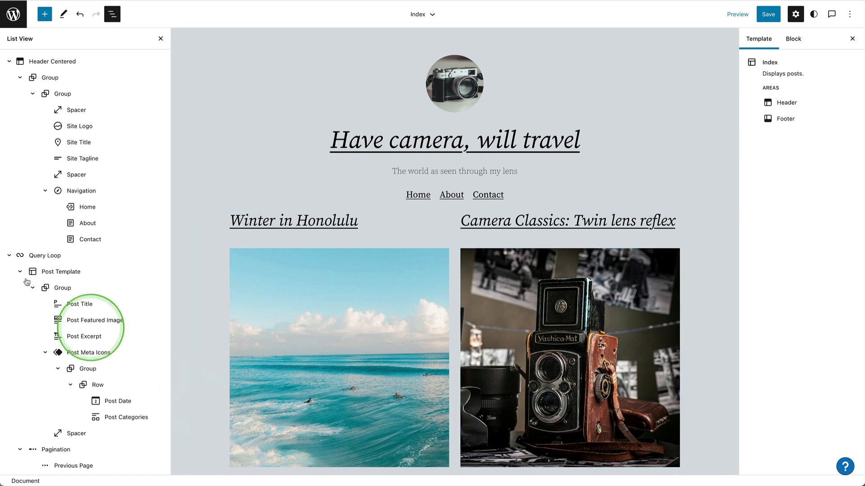
click(47, 257)
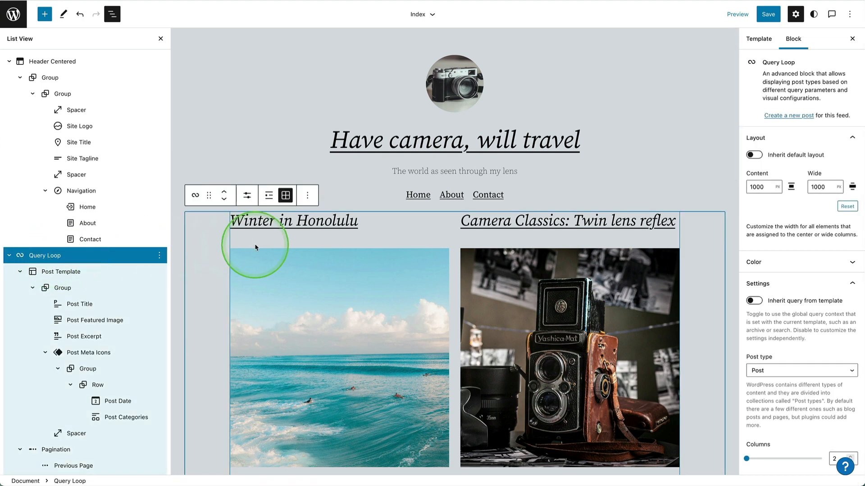
click(309, 197)
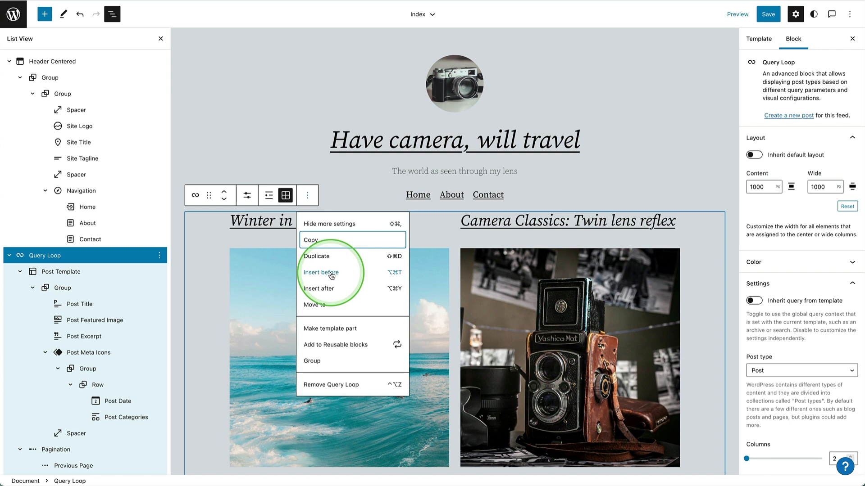
click(331, 275)
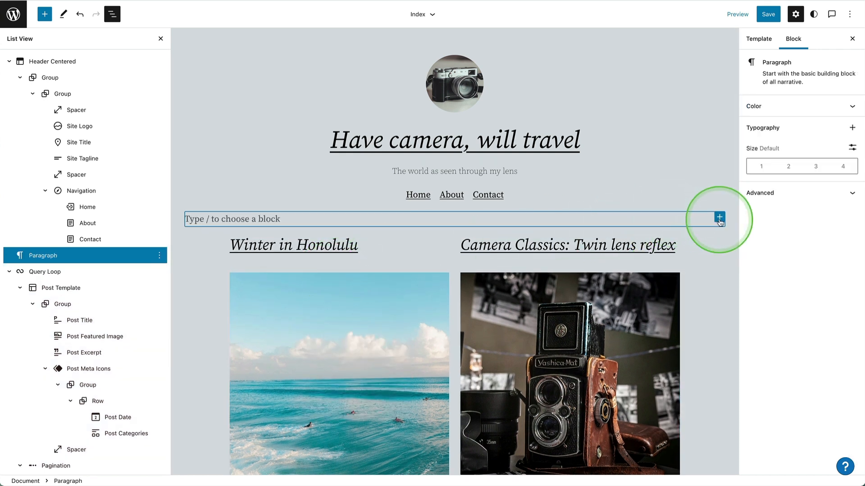
click(720, 218)
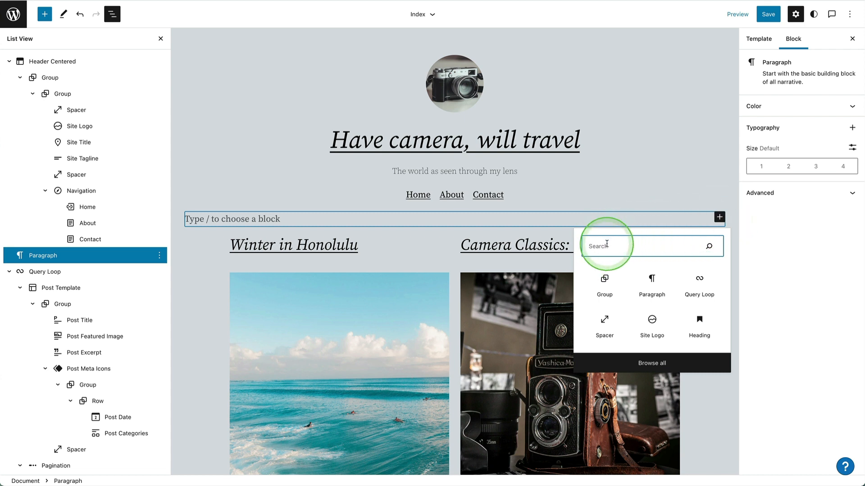
text(Query)
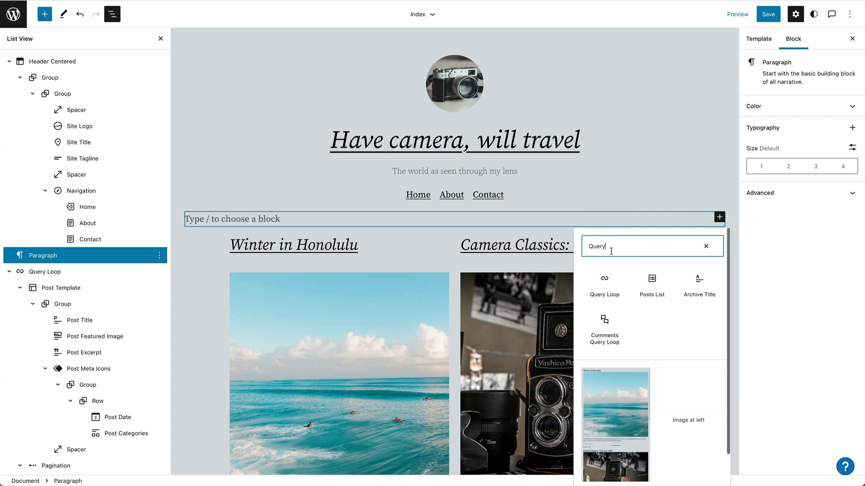
click(605, 278)
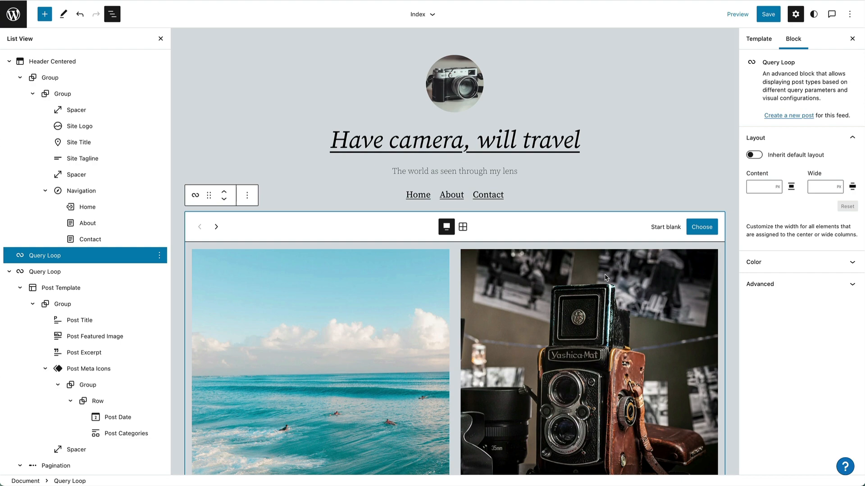
Browse the new Query Loop's patterns and choose the single-column one with the post title above a large featured image.
scroll(606, 278, down, 6)
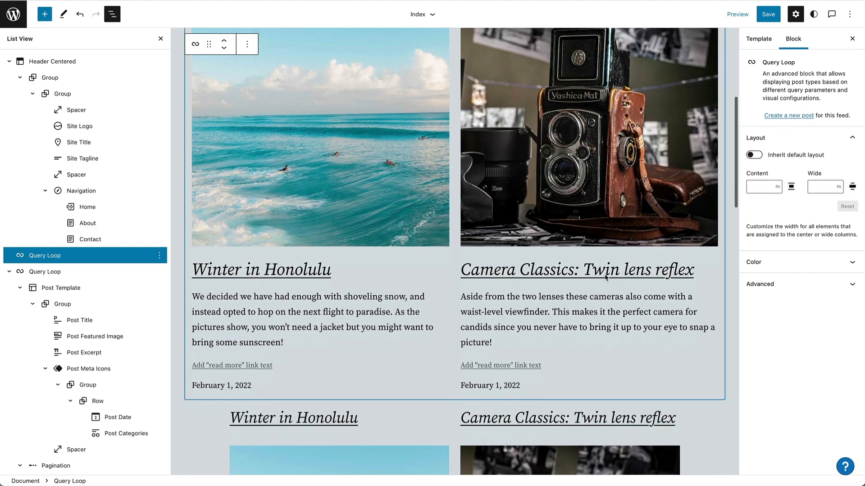
scroll(606, 278, up, 6)
scroll(606, 278, down, 1)
click(216, 228)
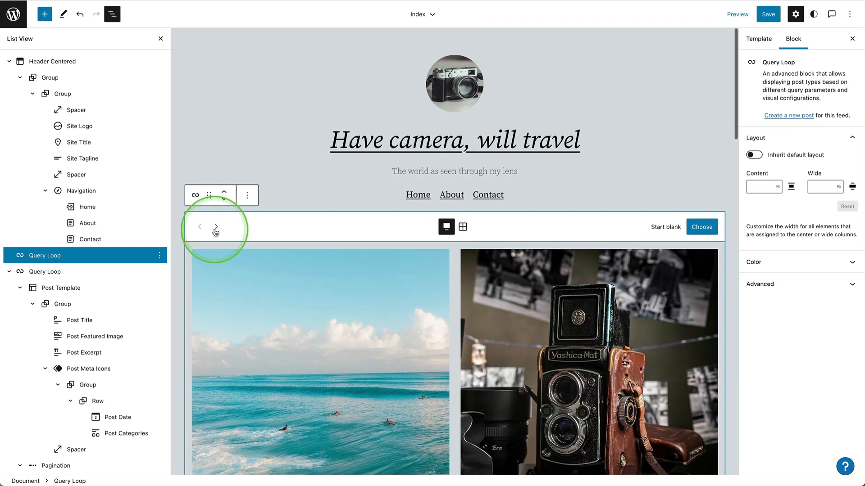
scroll(216, 232, down, 10)
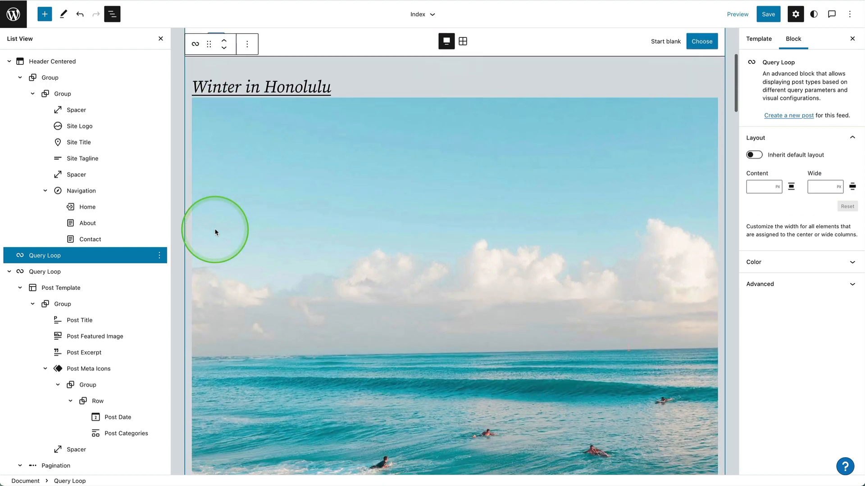
scroll(215, 232, up, 10)
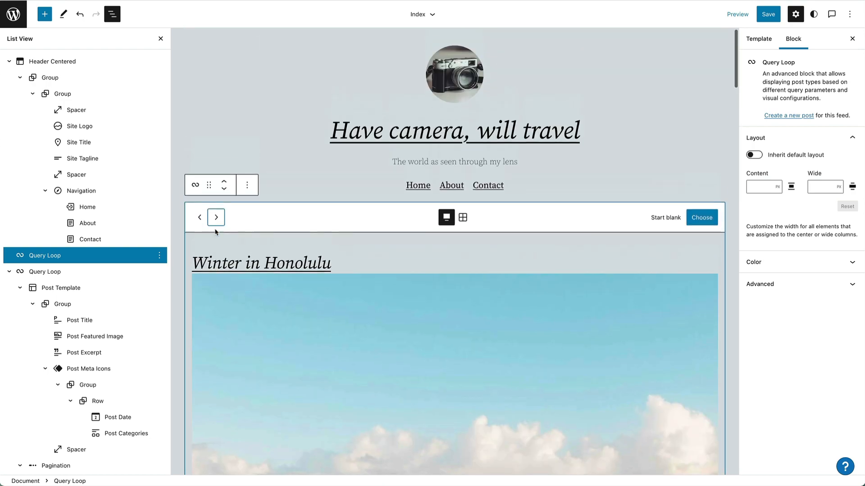
click(215, 220)
scroll(273, 326, down, 5)
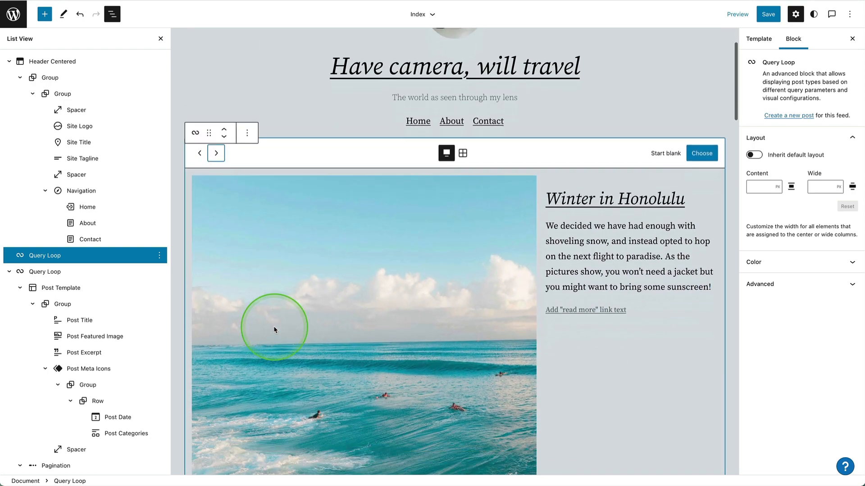
scroll(274, 329, up, 5)
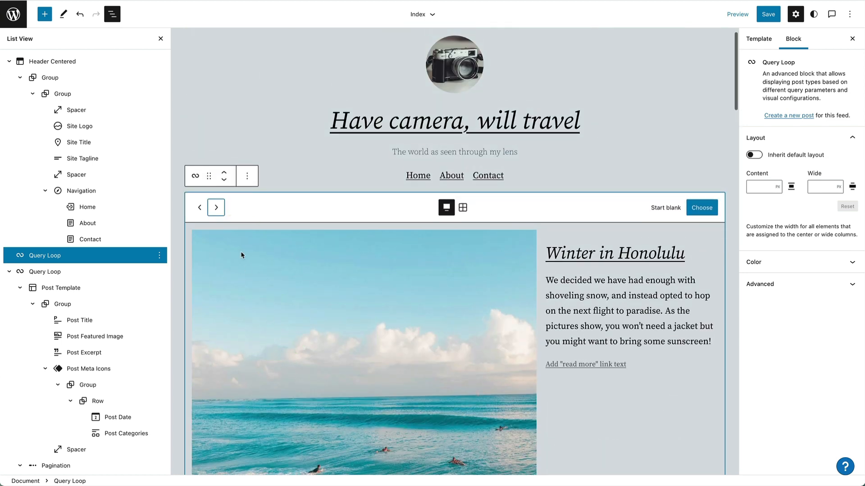
click(200, 209)
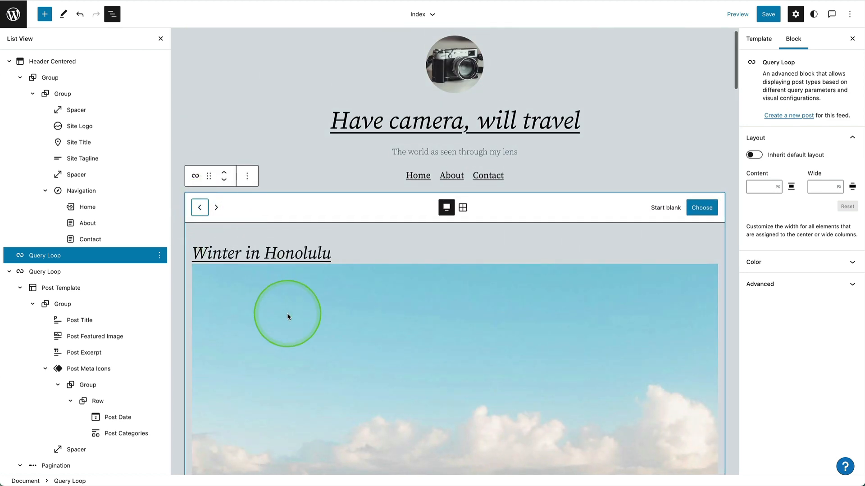
click(702, 209)
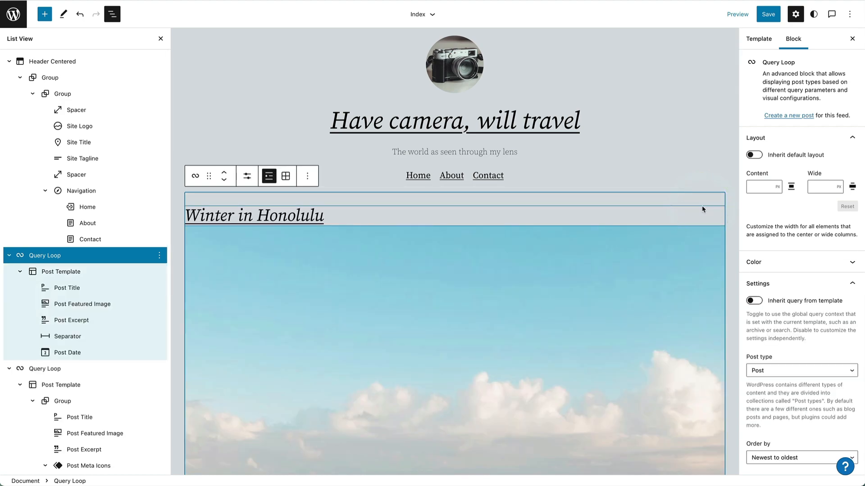
Set the new Query Loop's items per page to 1 in its display settings.
scroll(623, 248, down, 10)
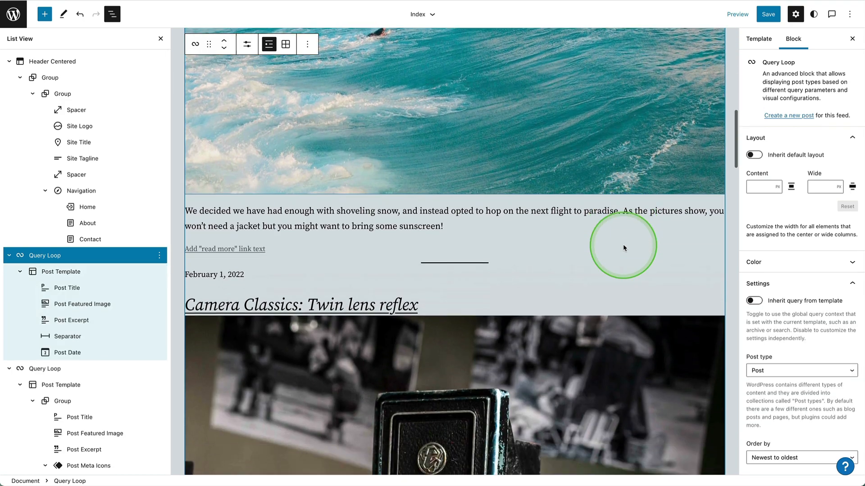
scroll(623, 247, down, 5)
scroll(624, 247, up, 15)
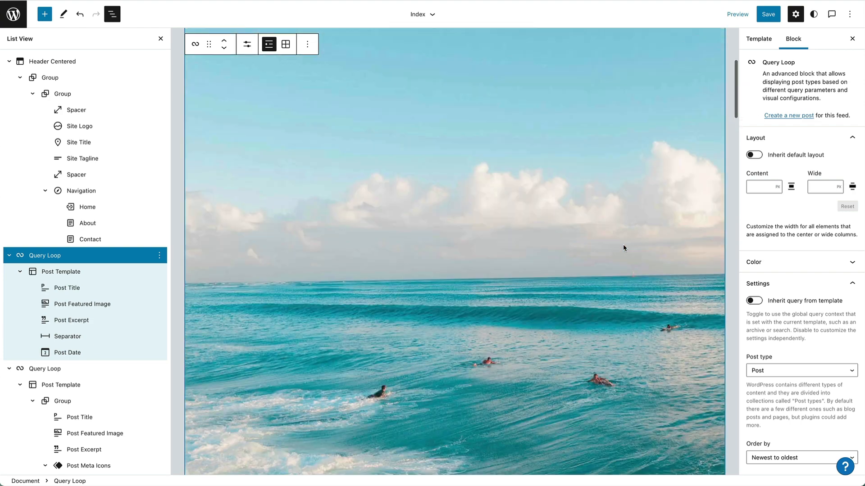
scroll(622, 244, up, 5)
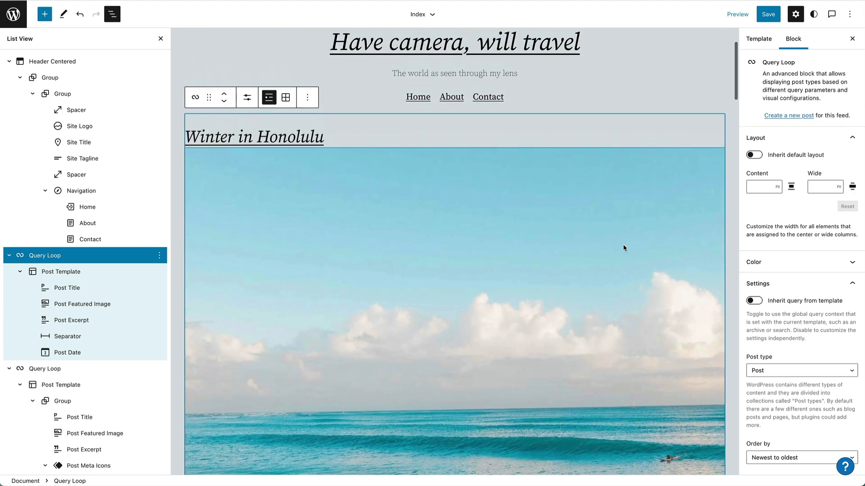
click(247, 99)
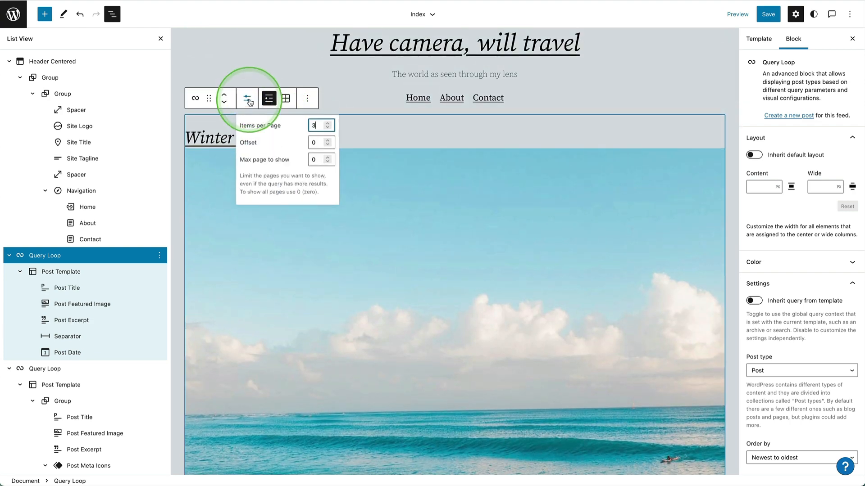
click(327, 128)
click(327, 129)
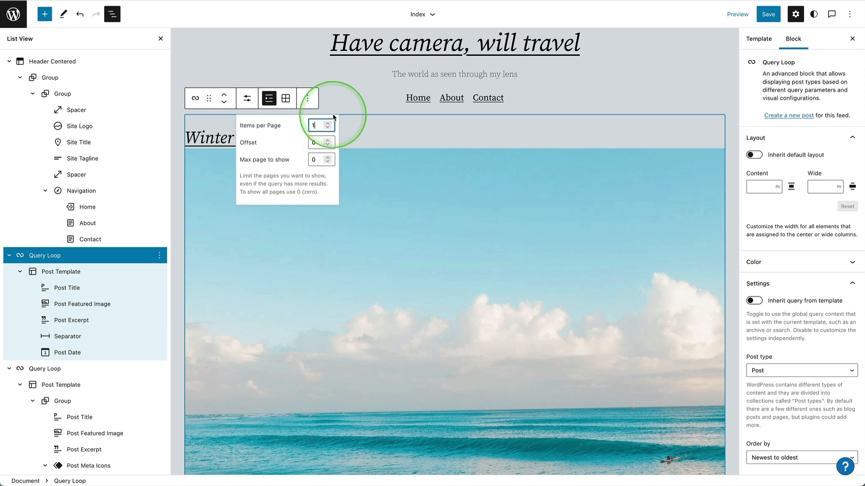
click(374, 129)
Set the upper Query Loop's content width to 1000 px.
scroll(385, 136, down, 10)
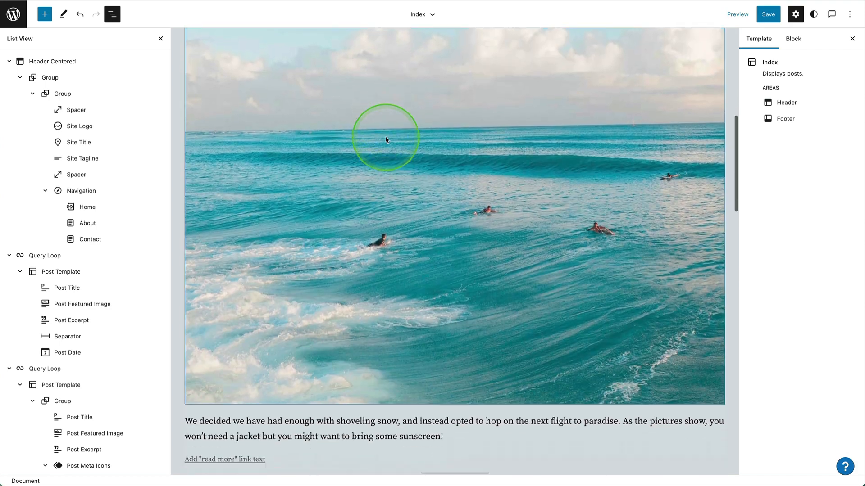
scroll(385, 136, down, 4)
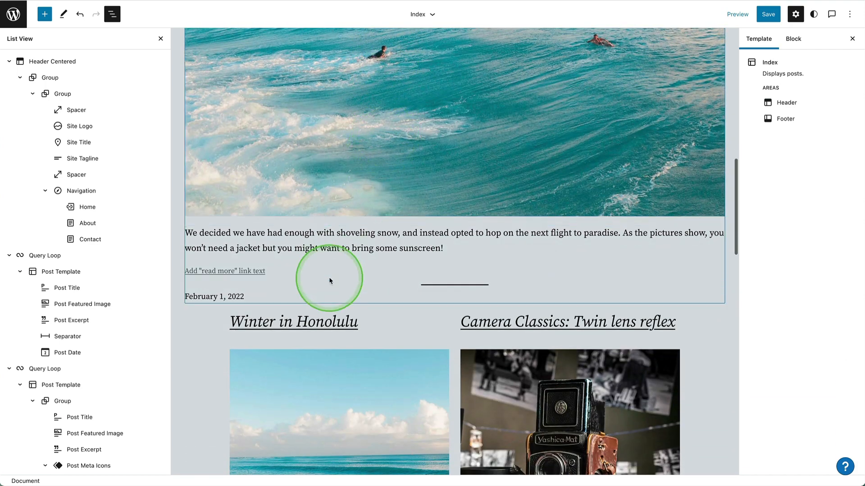
scroll(329, 277, down, 8)
scroll(329, 277, up, 6)
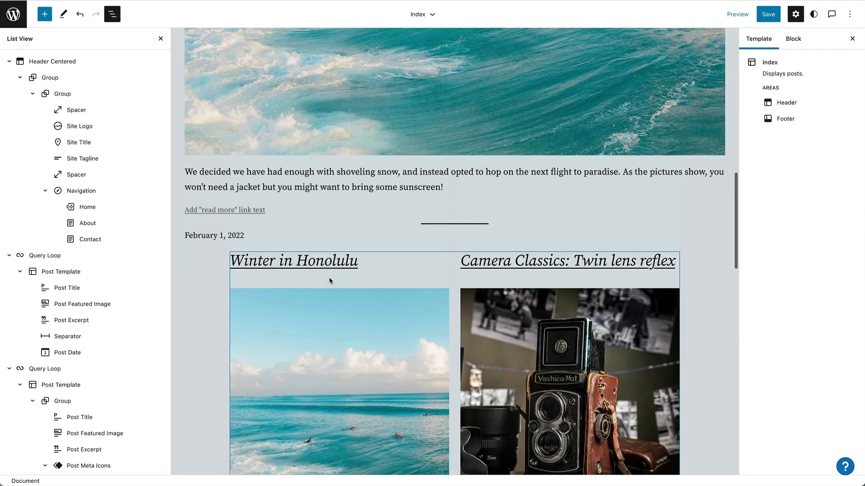
scroll(329, 280, up, 10)
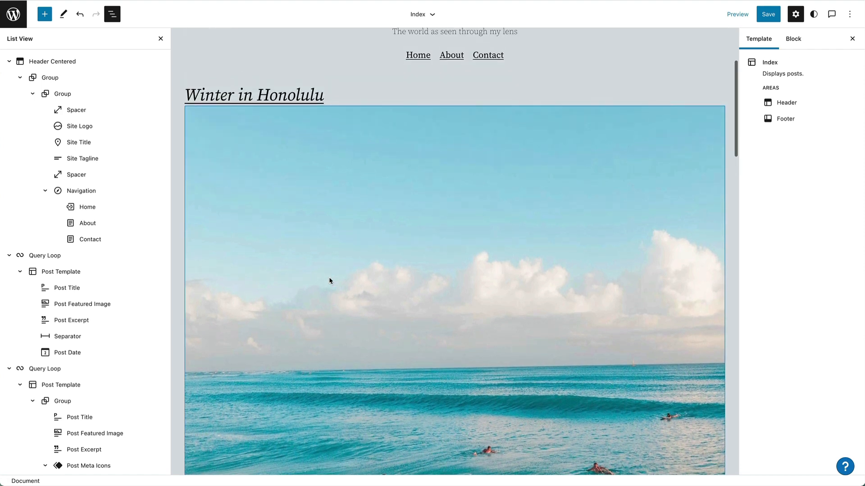
click(62, 259)
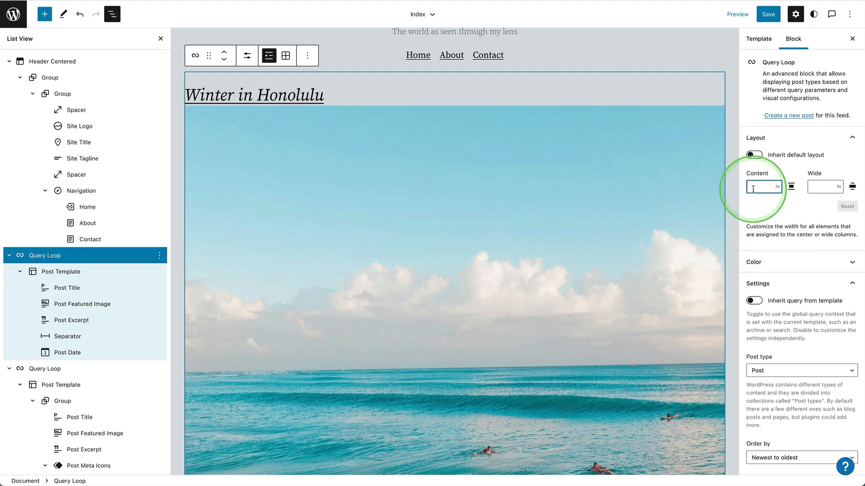
text(1000)
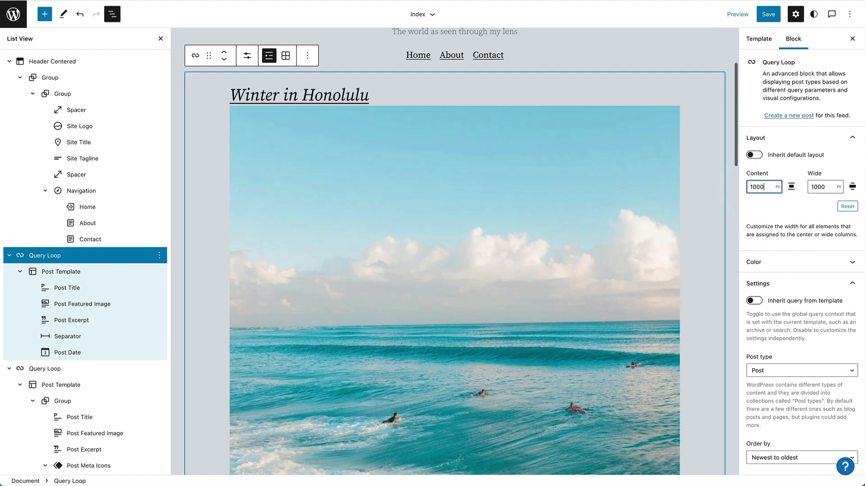
Move the upper Query Loop's Post Title block below the Post Featured Image.
scroll(596, 214, down, 10)
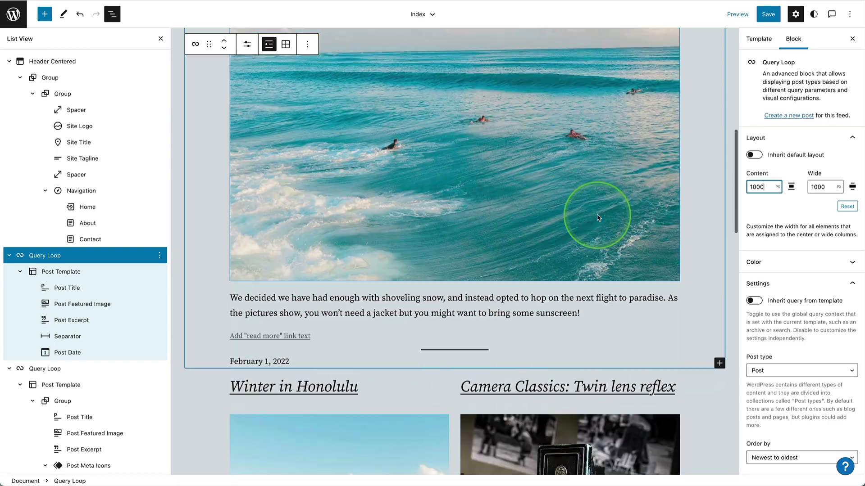
scroll(596, 215, down, 8)
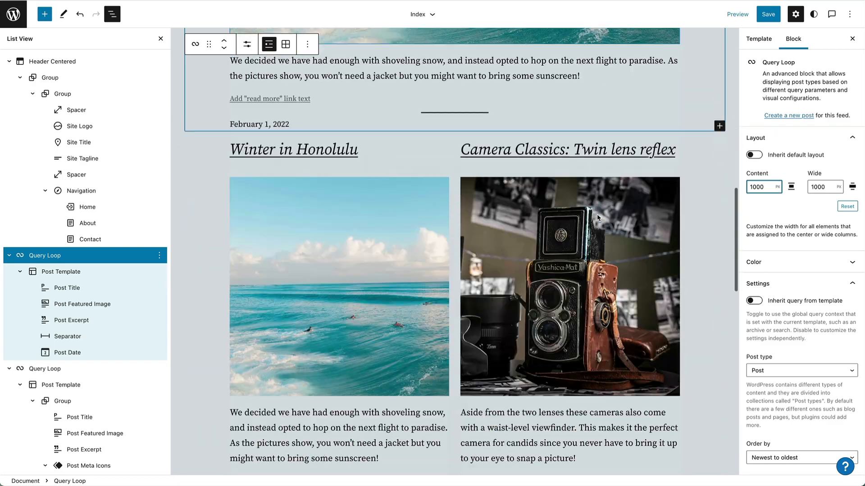
scroll(596, 215, up, 15)
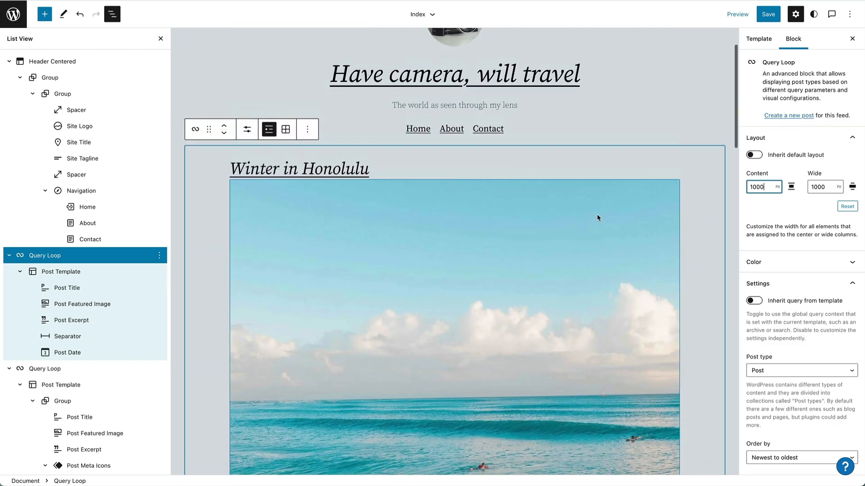
click(317, 172)
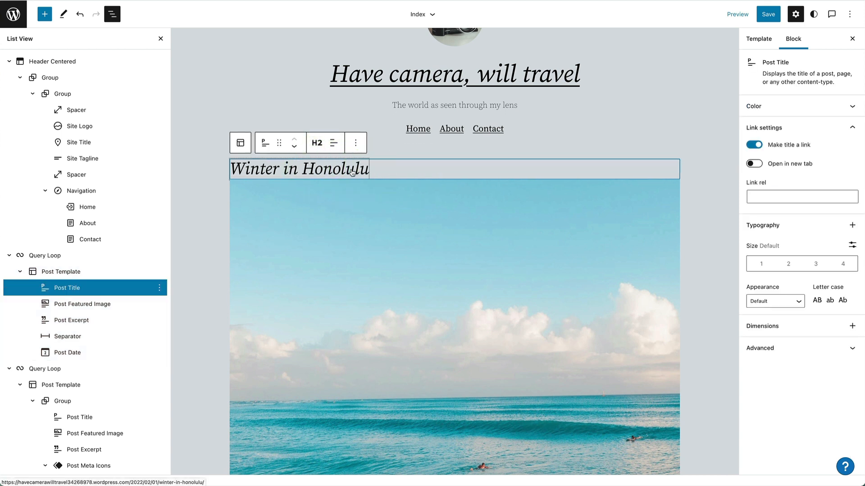
click(294, 147)
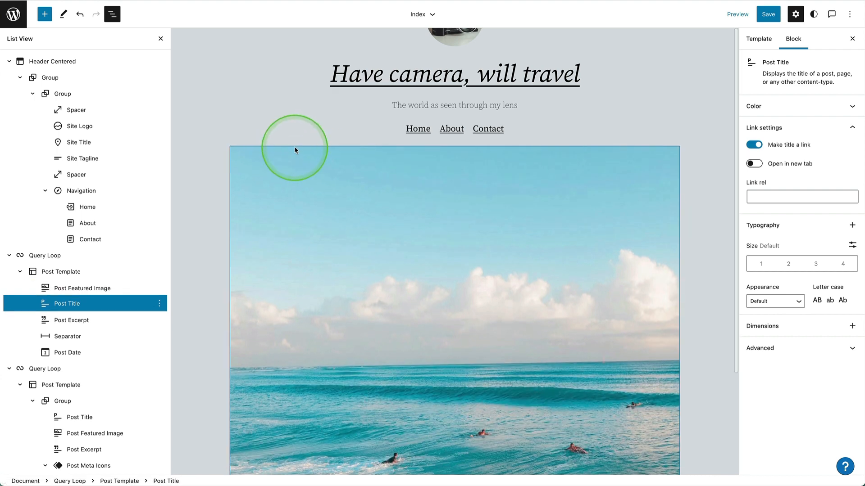
Enlarge the upper Query Loop's Post Title, trying the Large preset and a custom 50 px before settling on 60 px.
scroll(317, 218, down, 3)
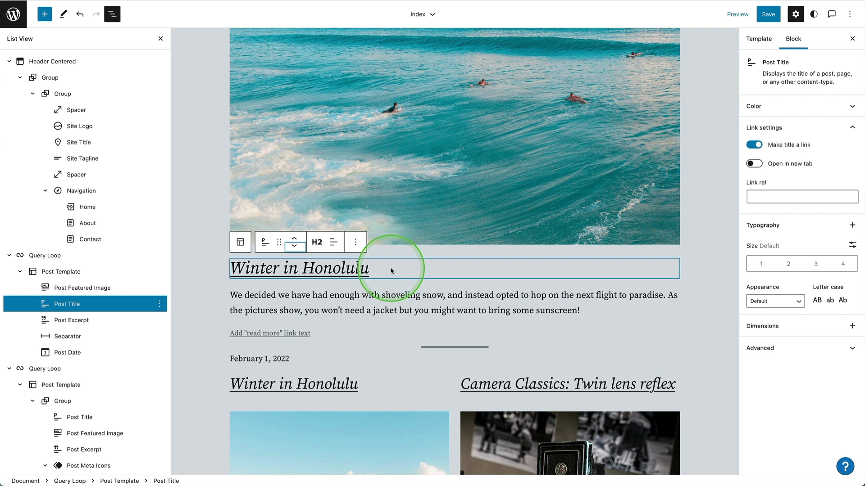
click(815, 266)
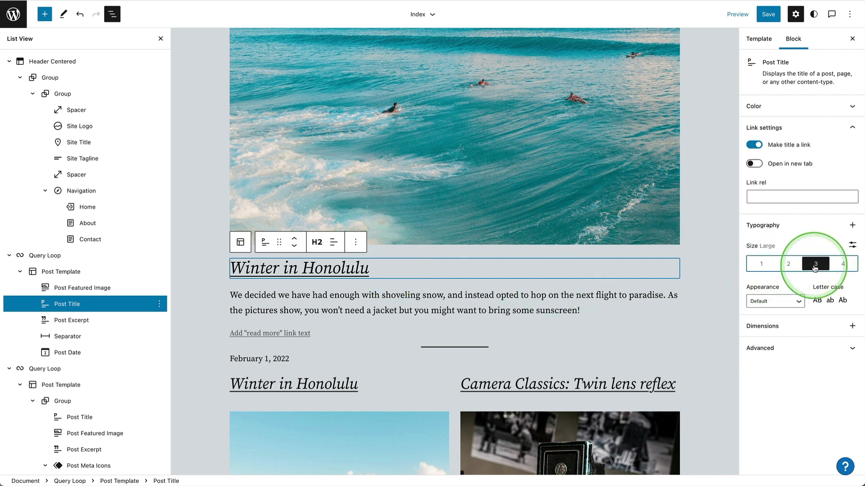
click(853, 246)
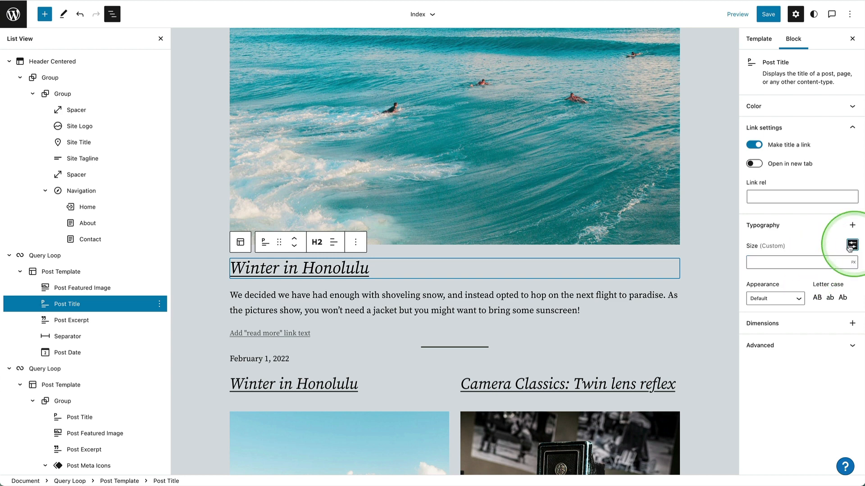
click(762, 265)
text(50)
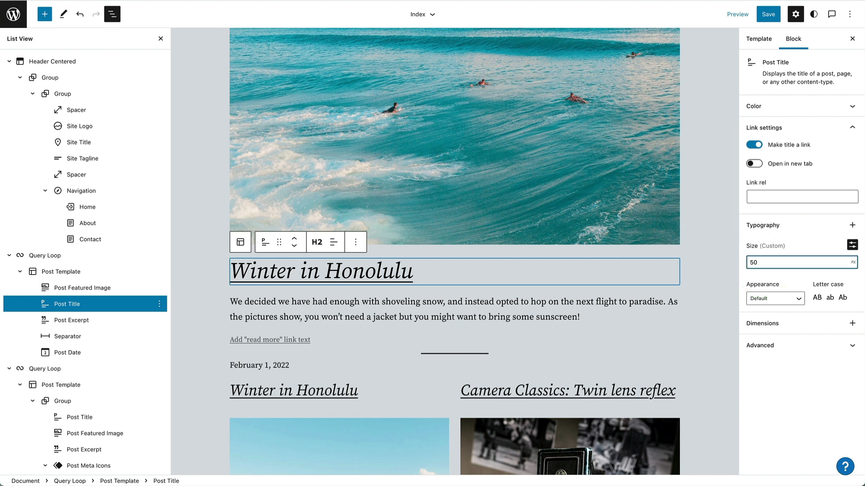
key(BackSpace)
key(BackSpace)
text(60)
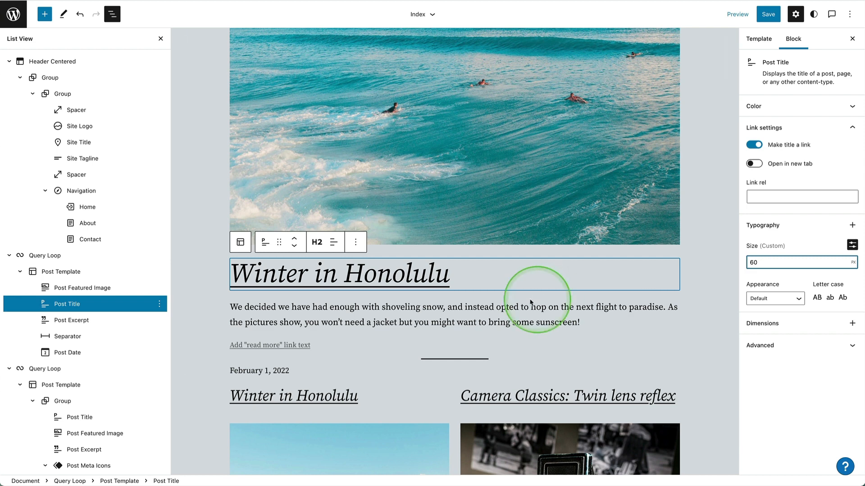
Add the read-more link text "Continue Reading" to the featured post's excerpt and make it bold.
click(294, 350)
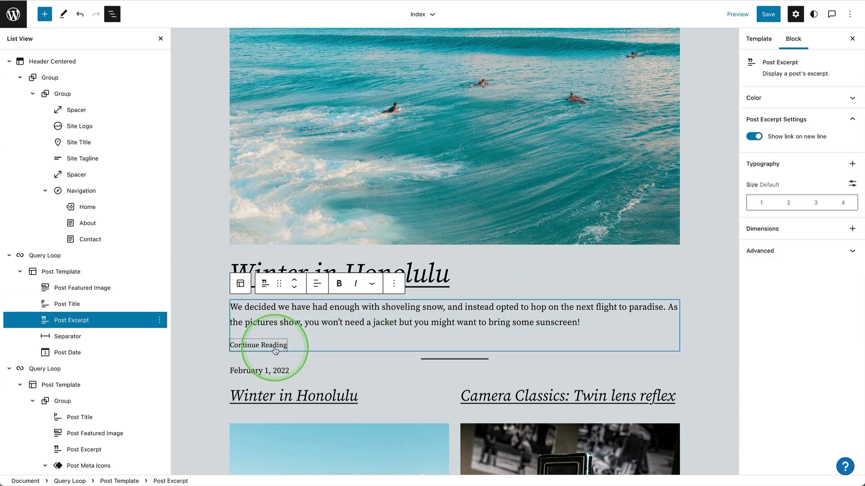
triple_click(276, 351)
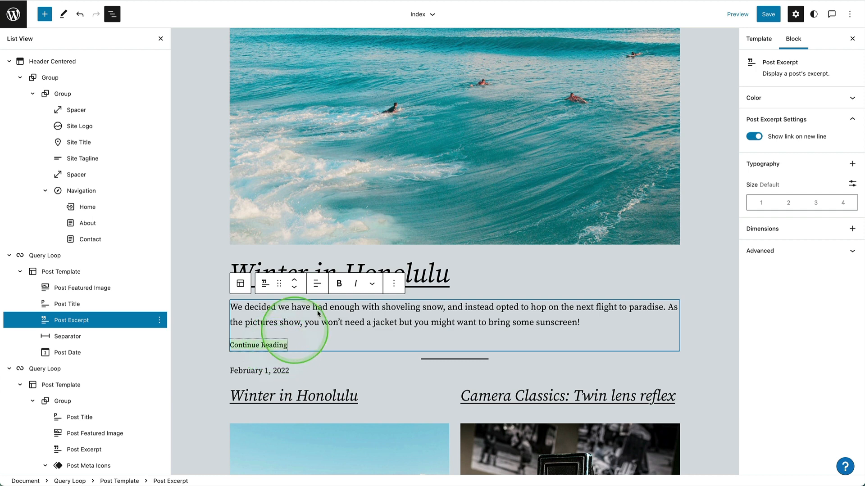
click(340, 285)
click(340, 285)
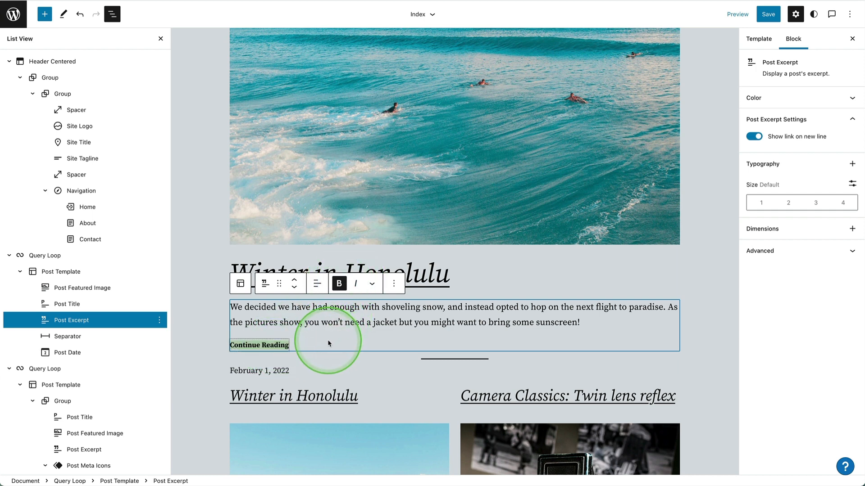
Remove the Post Date block from the first Query Loop.
click(291, 372)
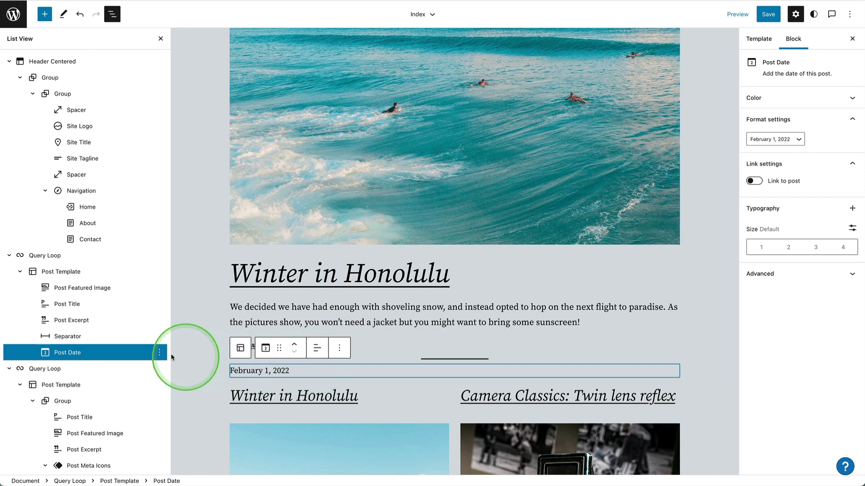
click(159, 353)
click(187, 331)
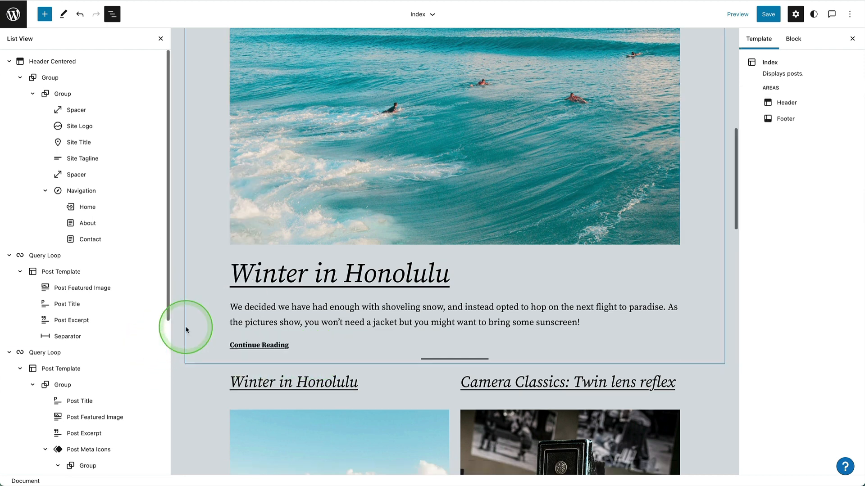
Insert an empty block directly before the second Query Loop.
scroll(416, 334, up, 6)
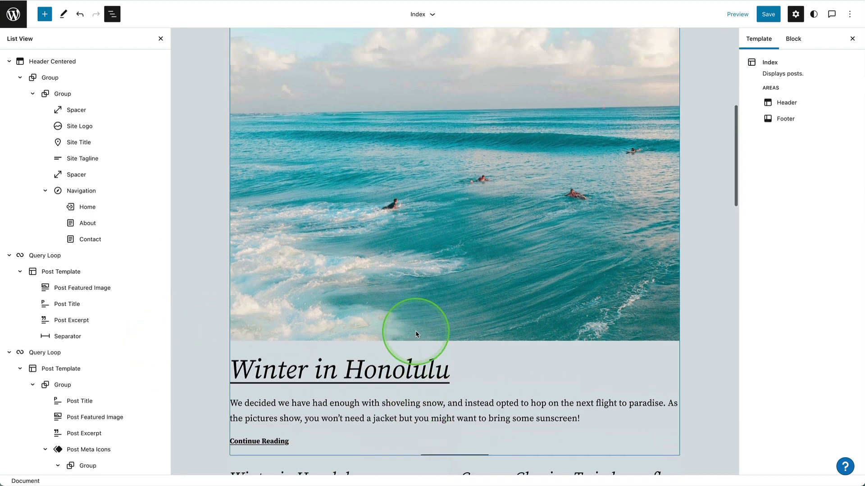
scroll(415, 334, down, 5)
scroll(416, 333, down, 5)
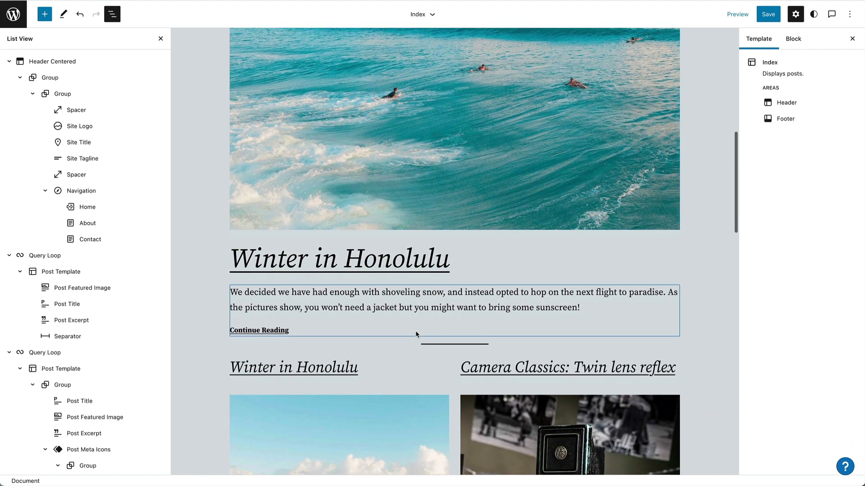
scroll(415, 334, down, 3)
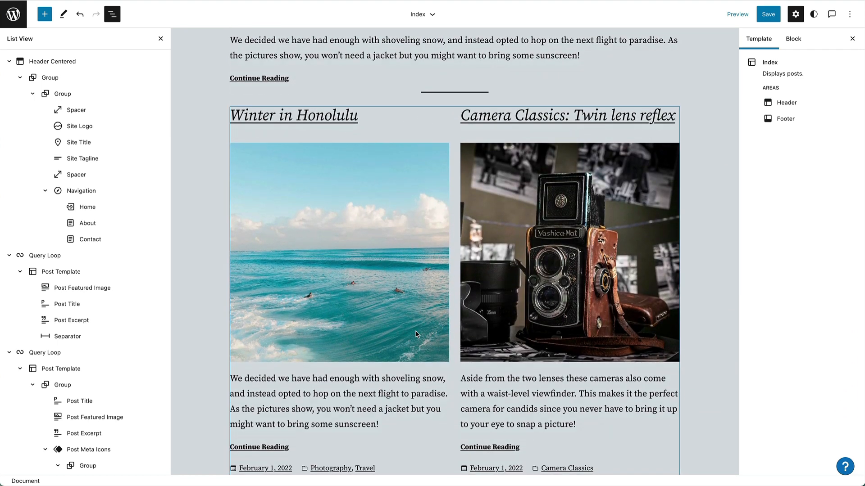
scroll(416, 334, up, 2)
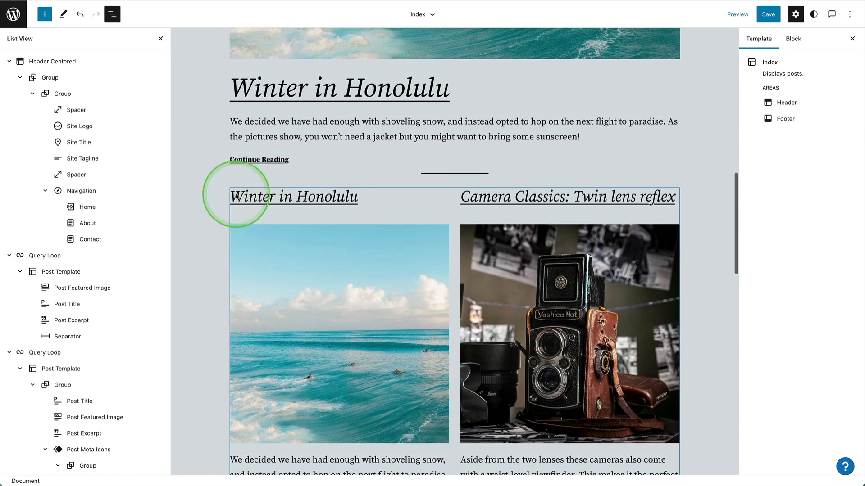
click(42, 355)
click(308, 172)
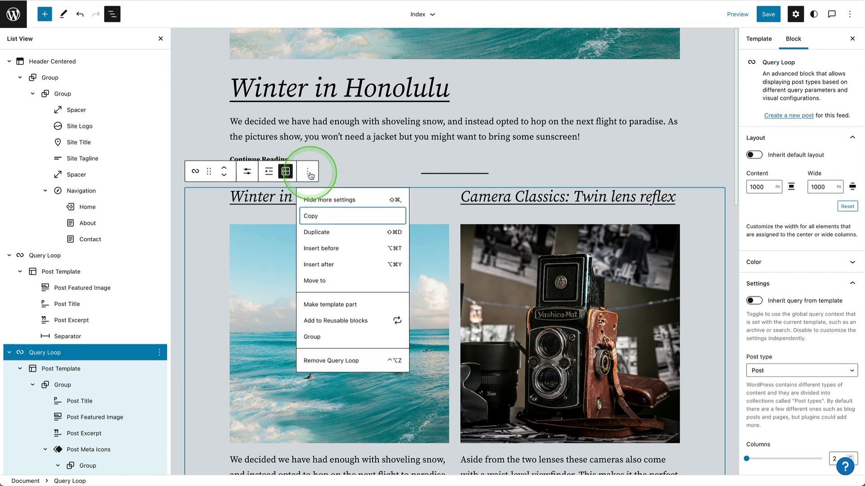
click(322, 248)
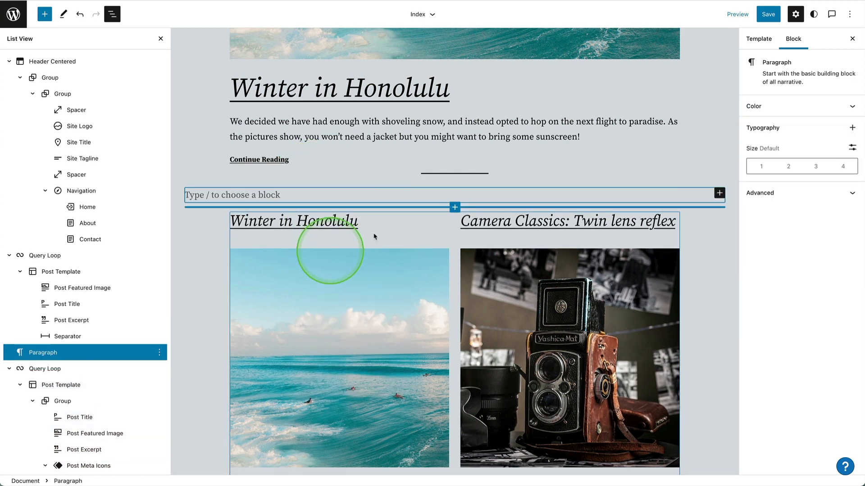
Turn the empty block into a Spacer and stretch its height to about 151 px.
click(719, 193)
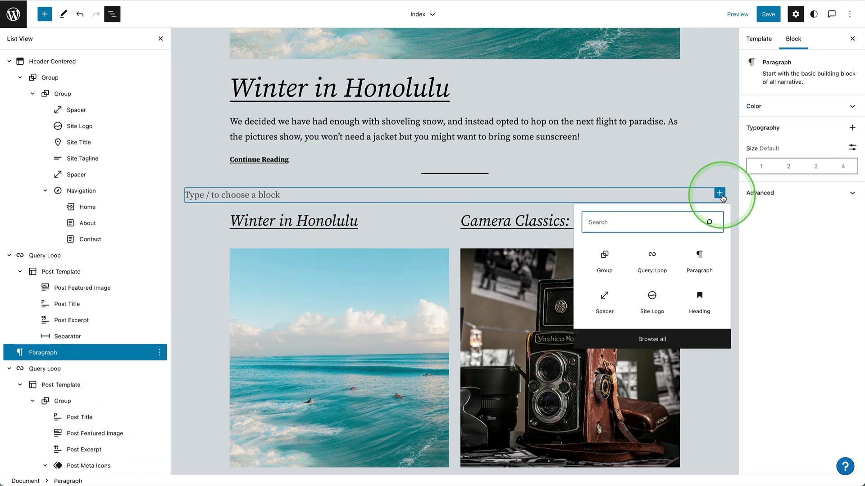
click(603, 222)
text(s)
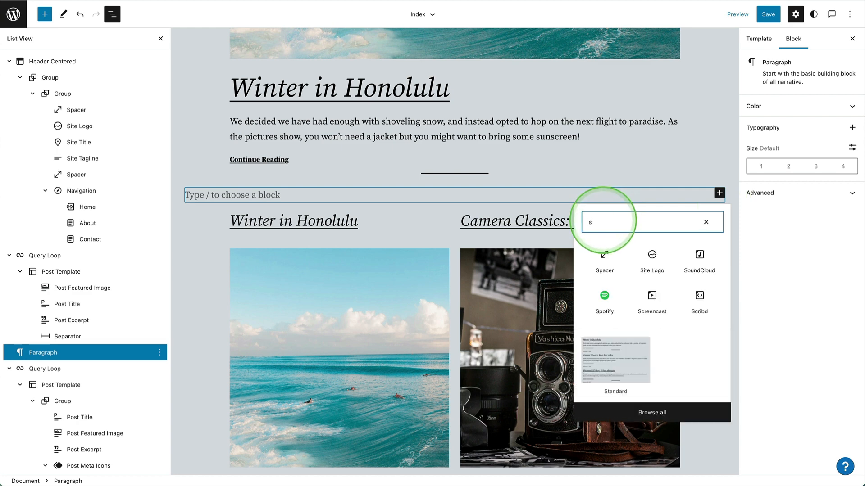
text(pac)
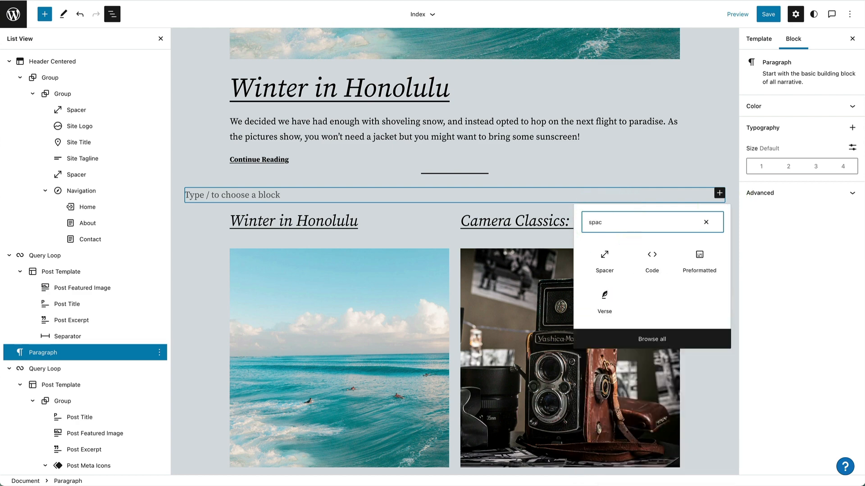
click(604, 257)
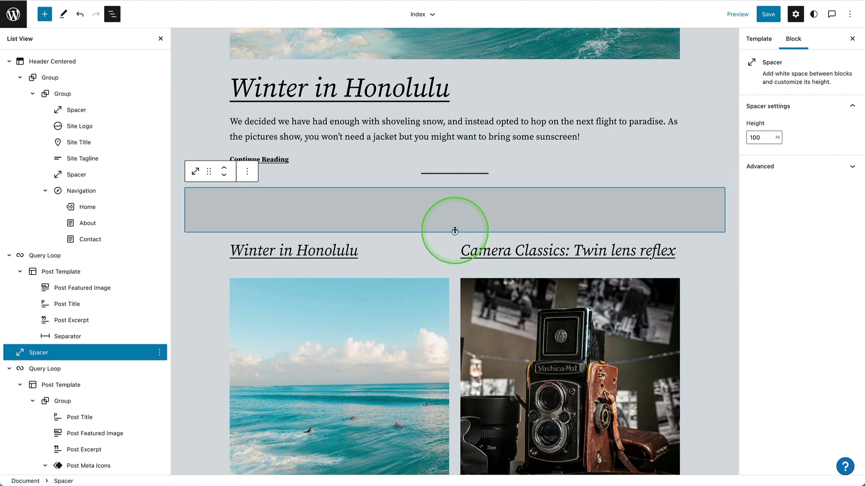
drag(455, 231, 455, 254)
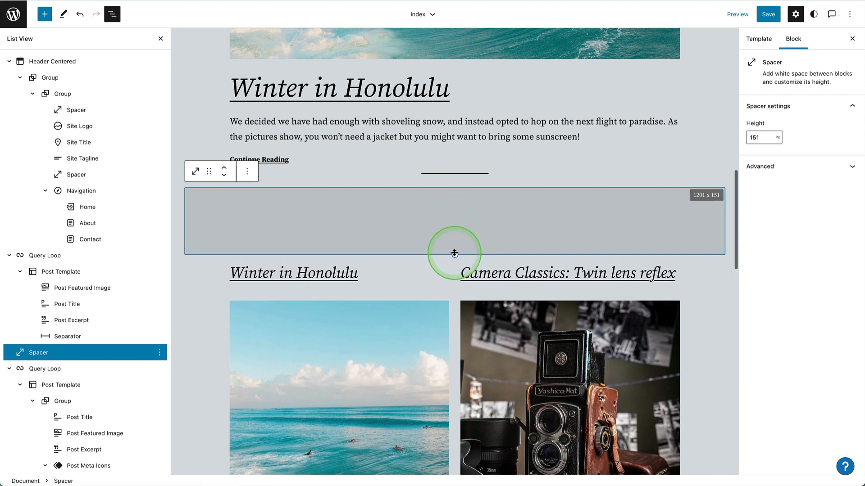
click(730, 159)
Examine the spacing between the featured post and the two-column post grid, and compare the posts in both.
scroll(660, 208, down, 6)
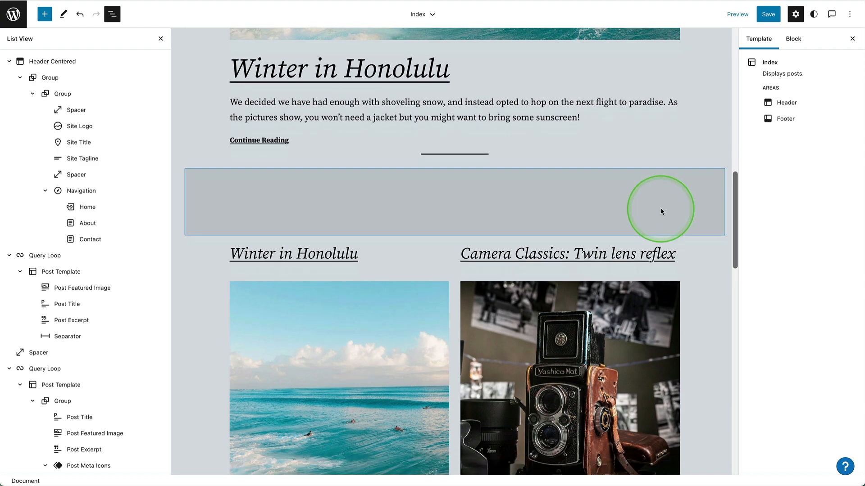
scroll(660, 211, up, 12)
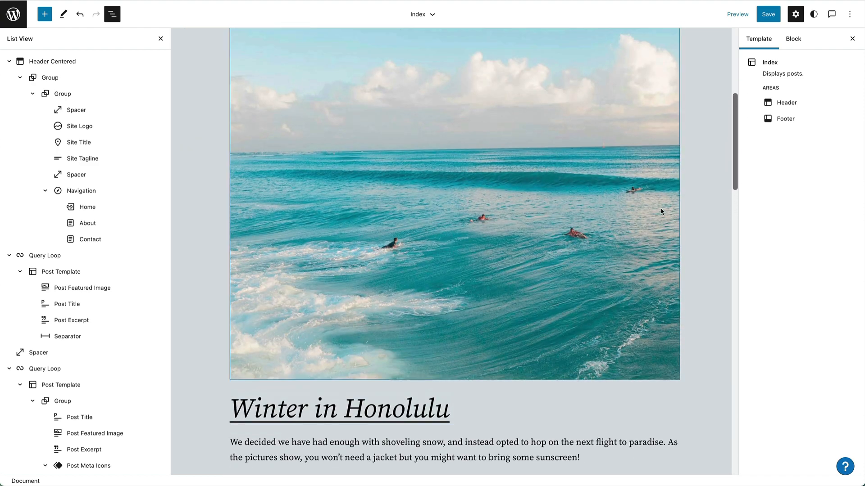
scroll(660, 211, down, 8)
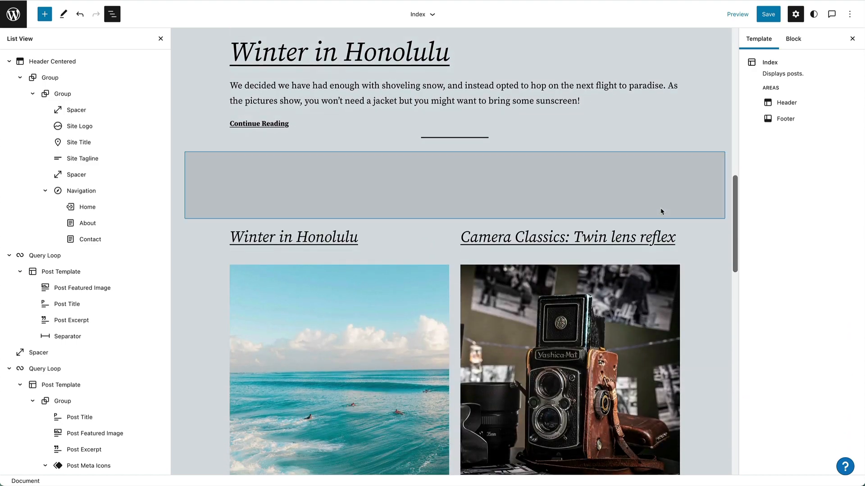
scroll(661, 212, down, 2)
scroll(660, 212, up, 4)
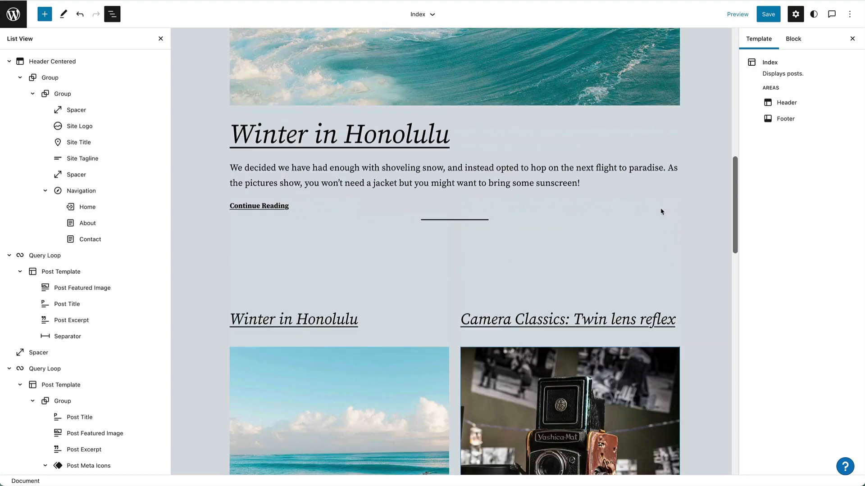
scroll(661, 212, up, 5)
scroll(660, 211, down, 10)
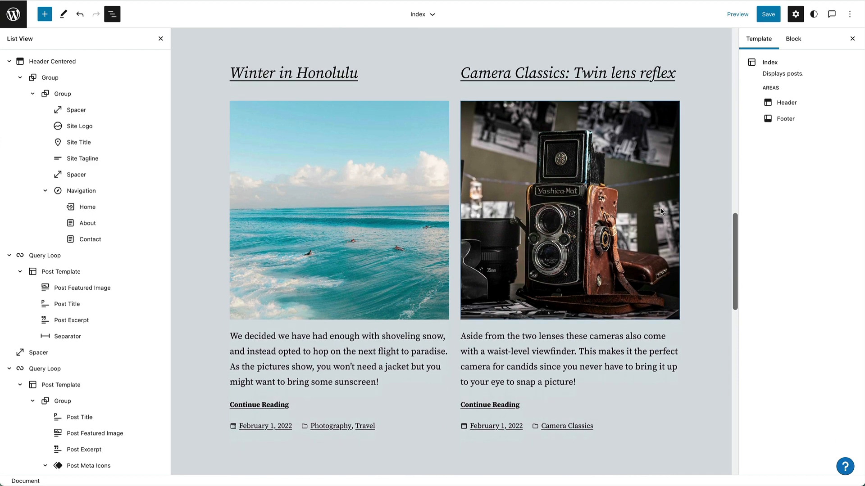
click(334, 243)
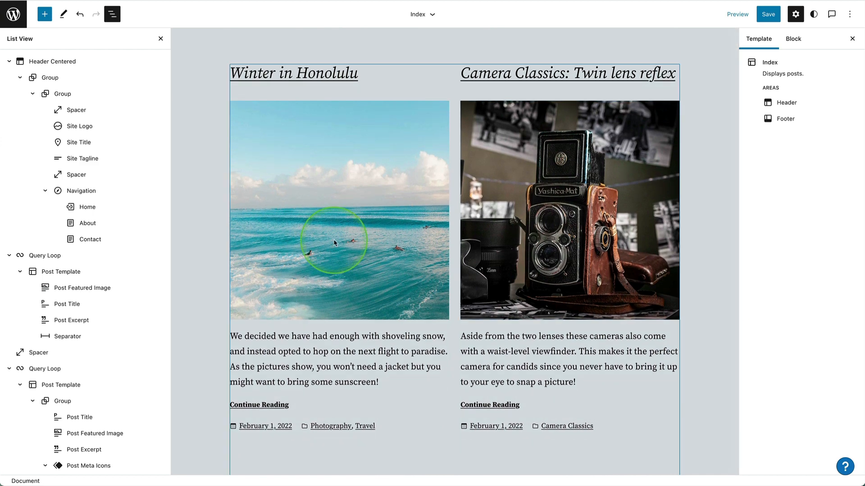
Set the second Query Loop's offset to 1 so the grid skips the newest post.
click(61, 372)
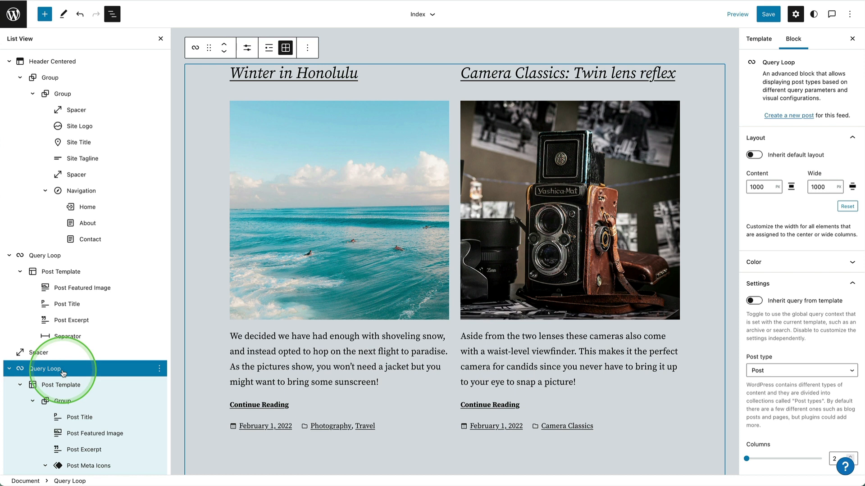
click(245, 48)
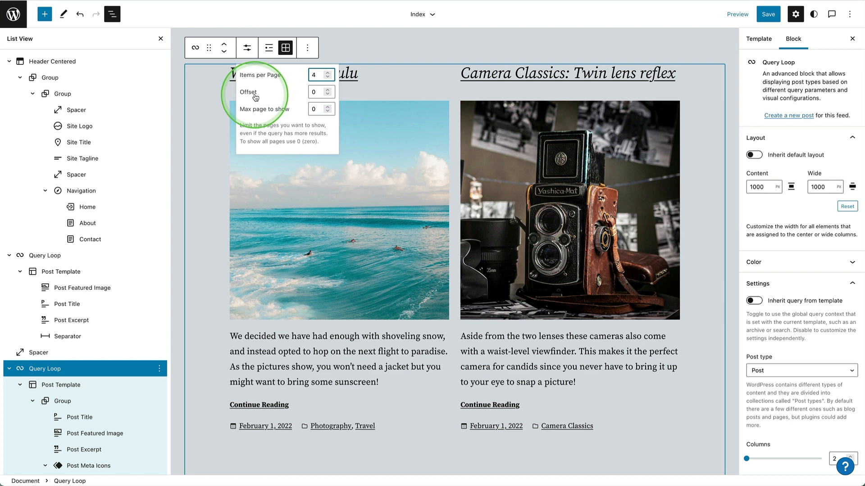
click(316, 92)
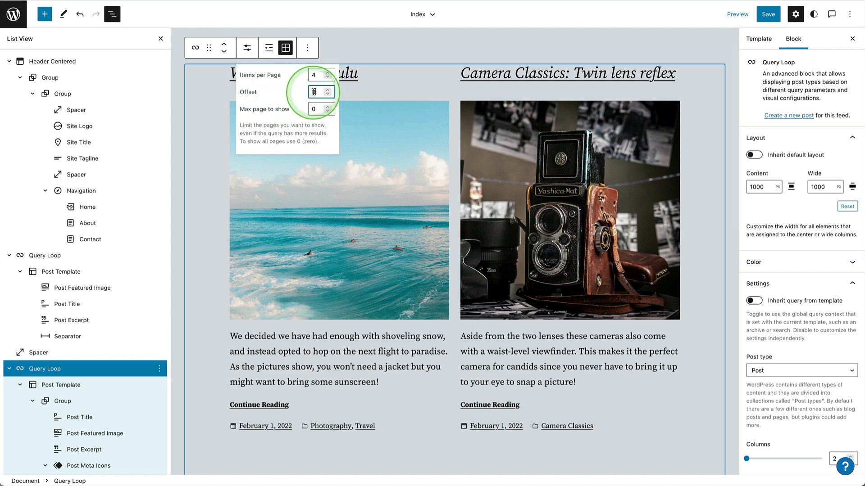
key(Up)
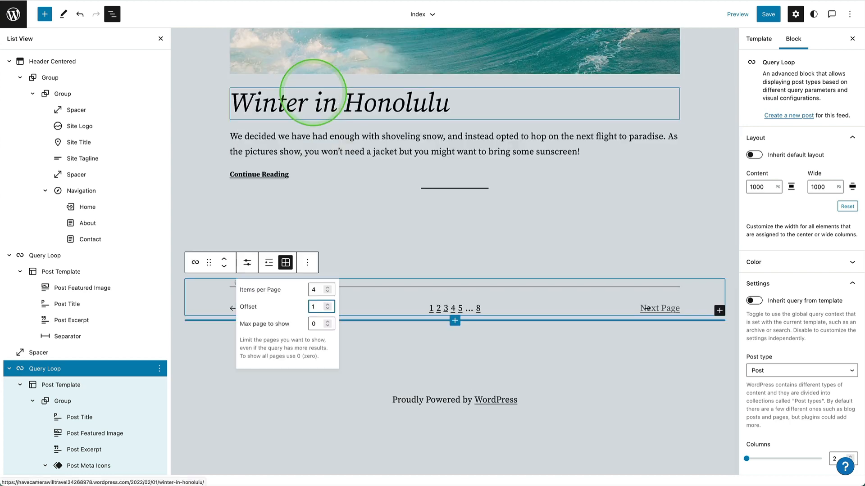
scroll(347, 163, down, 3)
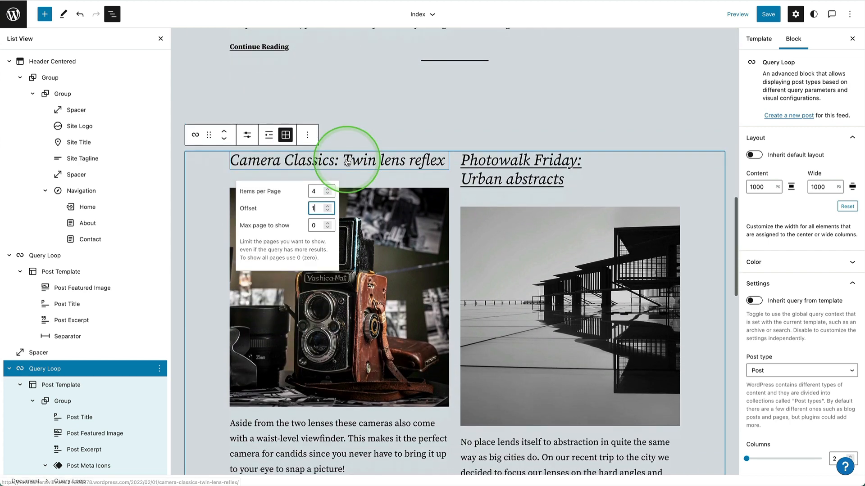
scroll(347, 162, down, 3)
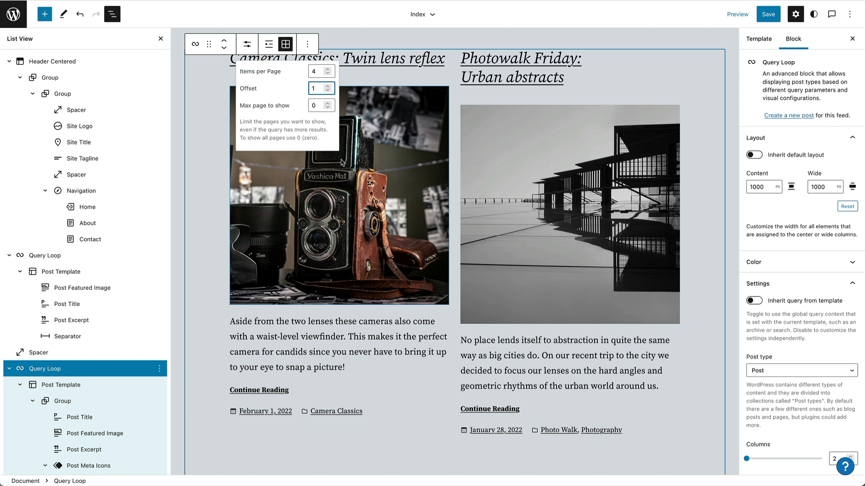
click(182, 154)
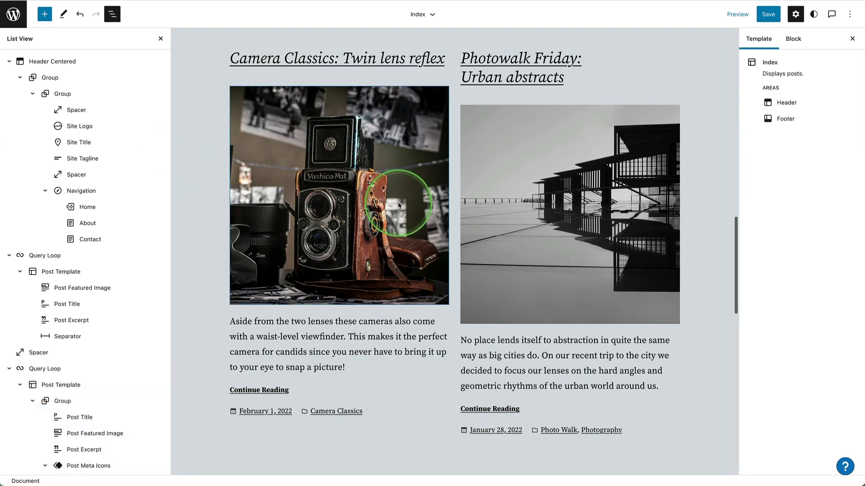
Review the page layout from the site header and featured post down to the post grid.
scroll(398, 205, up, 15)
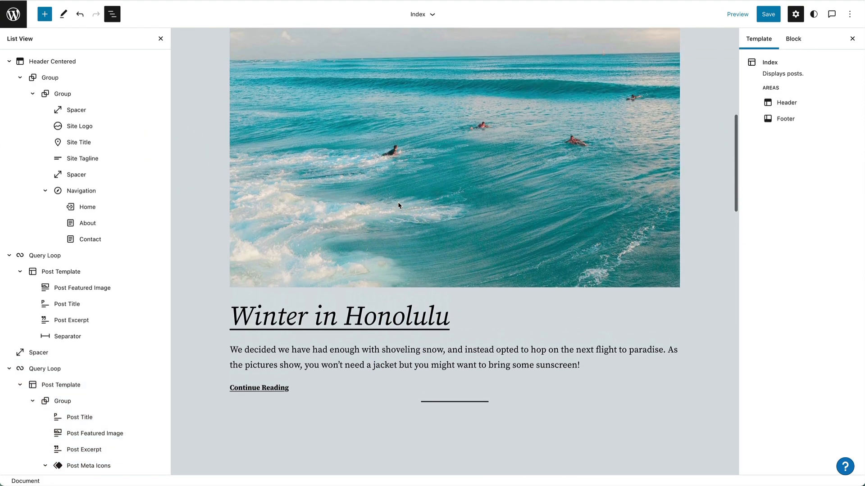
scroll(398, 202, down, 10)
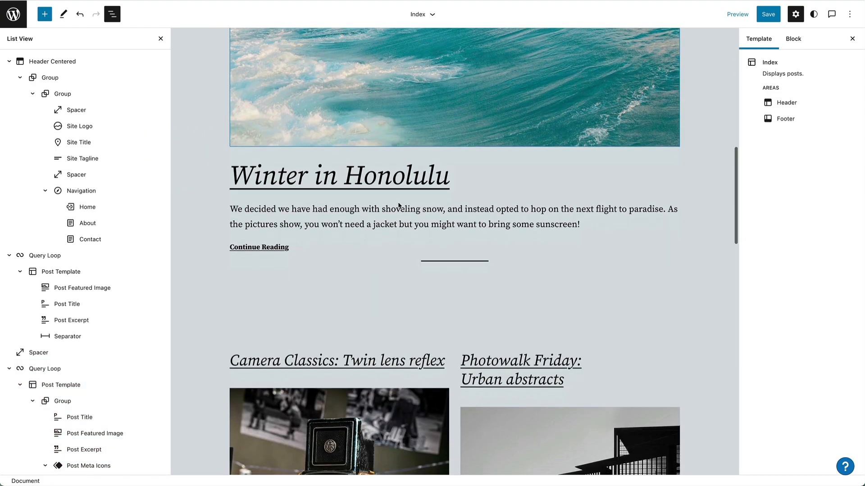
scroll(398, 205, up, 5)
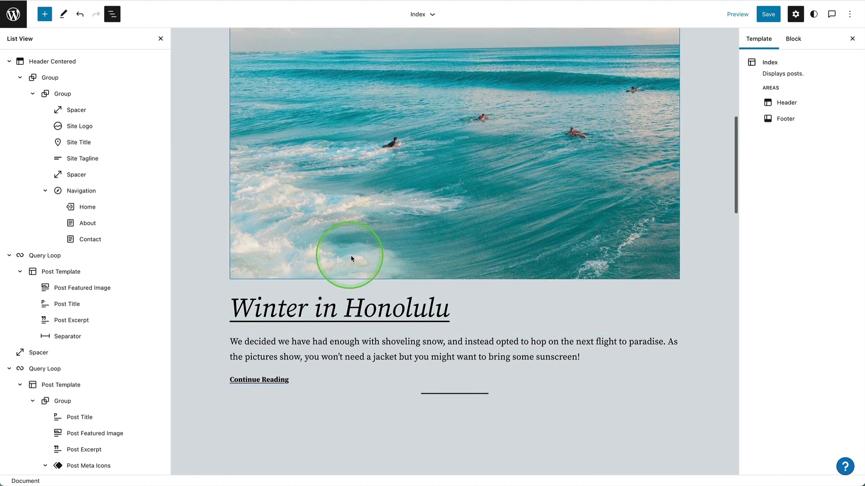
scroll(352, 259, down, 4)
scroll(351, 257, down, 3)
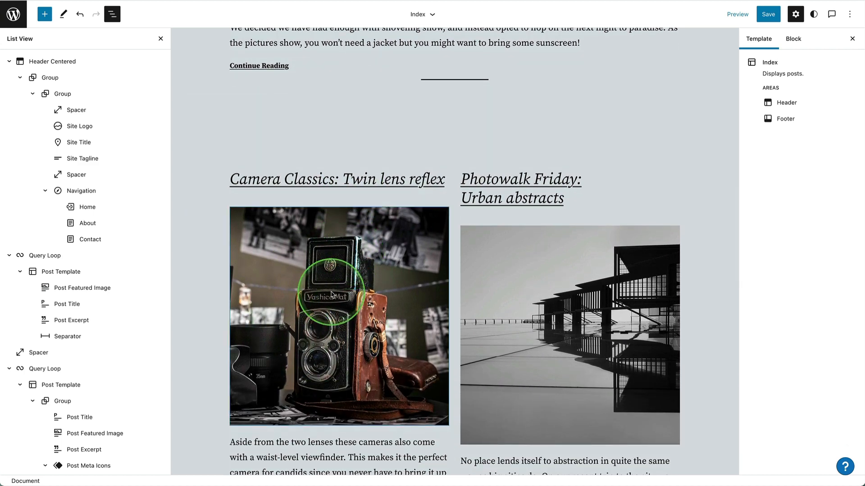
scroll(331, 295, up, 15)
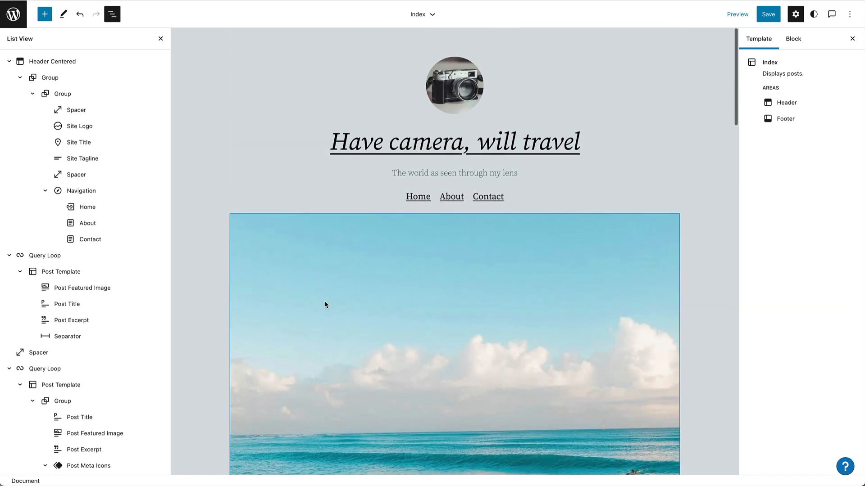
click(718, 62)
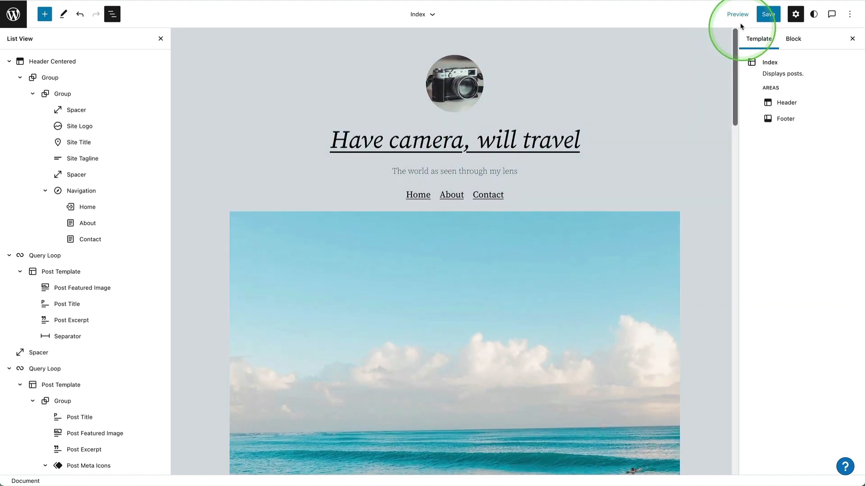
Preview the Index template at Tablet size and check the featured post, spacing and two-column grid.
click(737, 14)
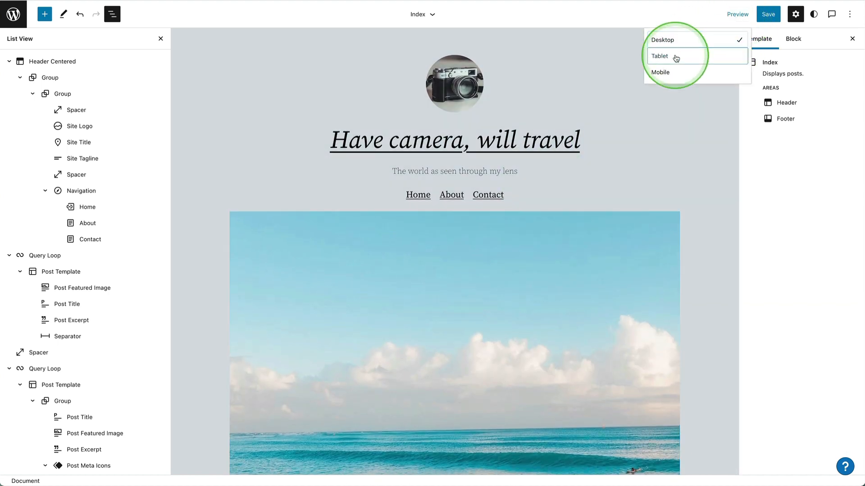
click(675, 57)
scroll(569, 124, down, 7)
scroll(550, 135, down, 10)
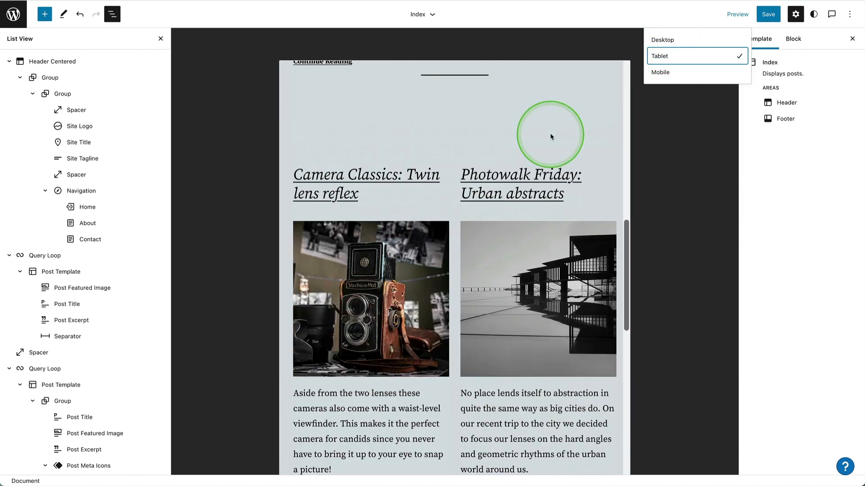
scroll(560, 145, up, 5)
Preview the template at Mobile size and review the layout from the site header down to the footer.
click(655, 73)
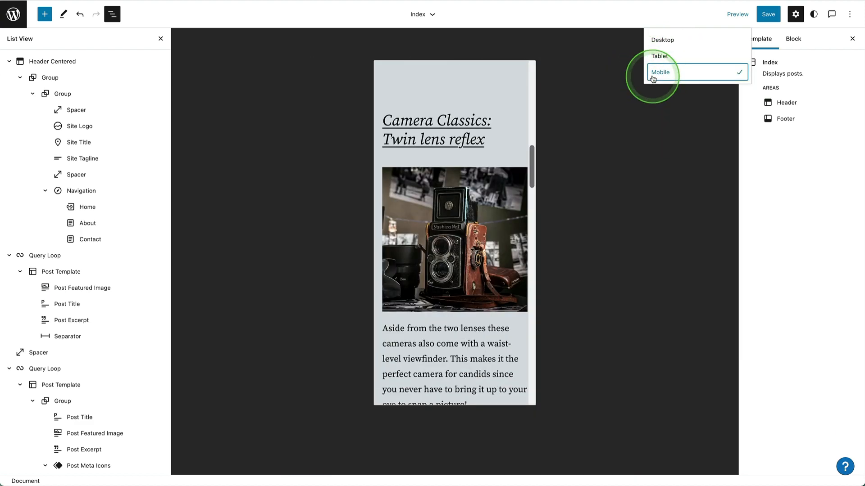
scroll(460, 189, up, 10)
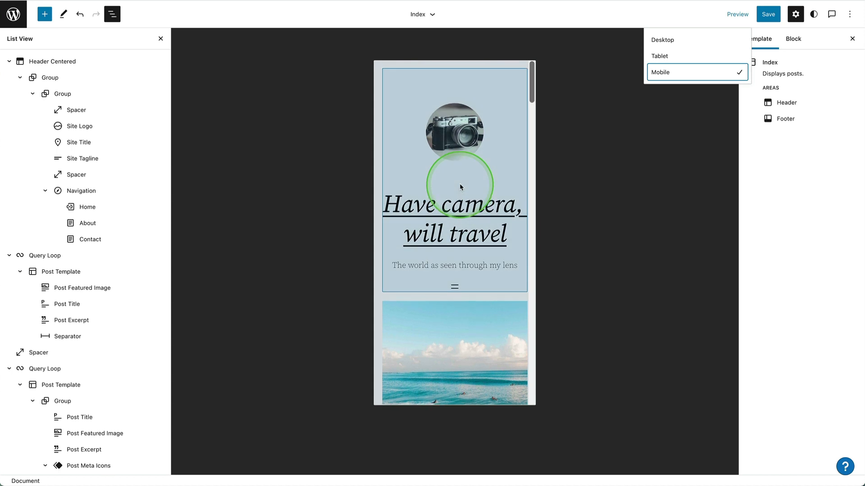
scroll(461, 187, down, 10)
scroll(460, 187, down, 15)
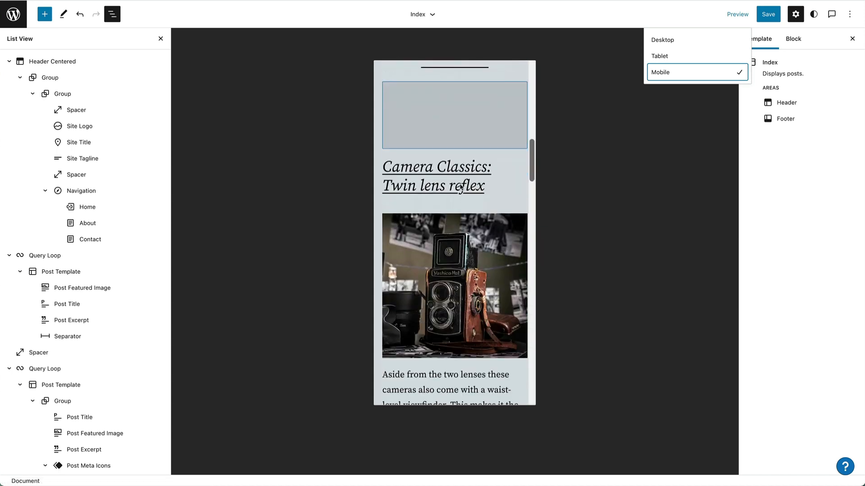
scroll(460, 187, down, 15)
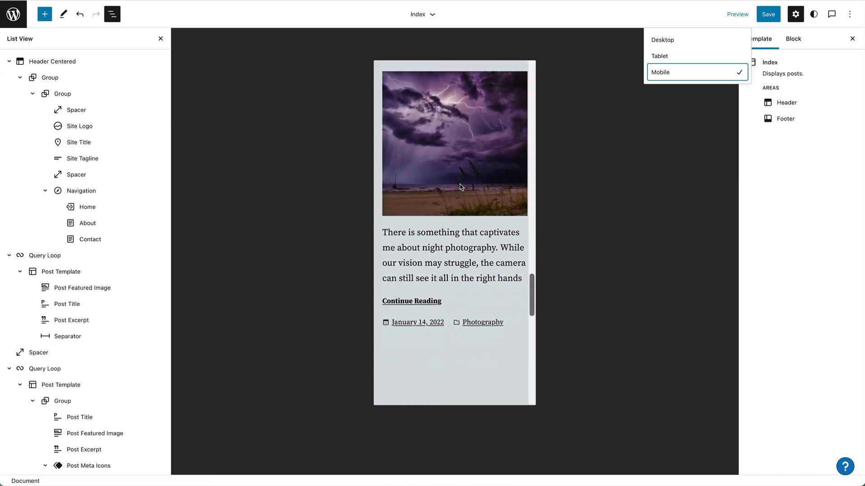
scroll(460, 187, down, 3)
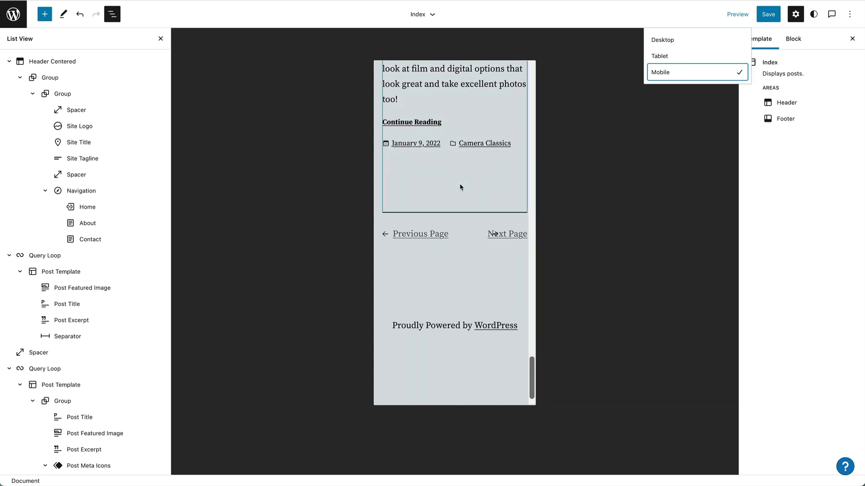
scroll(460, 187, up, 20)
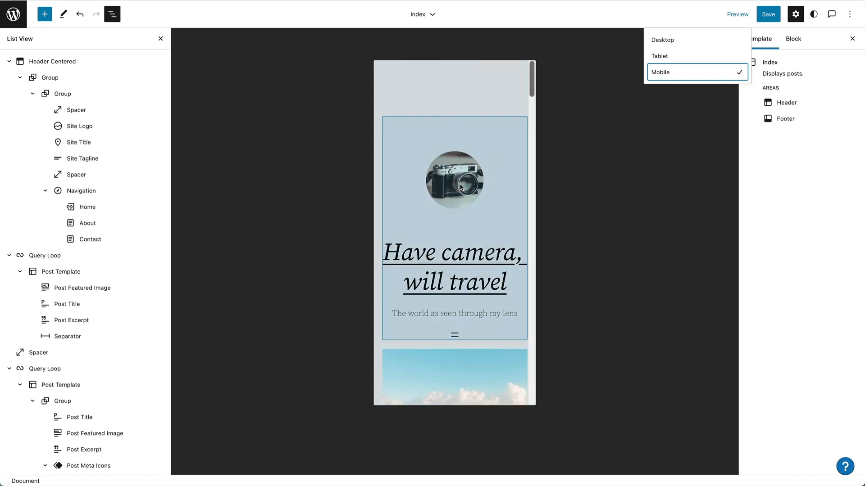
click(463, 180)
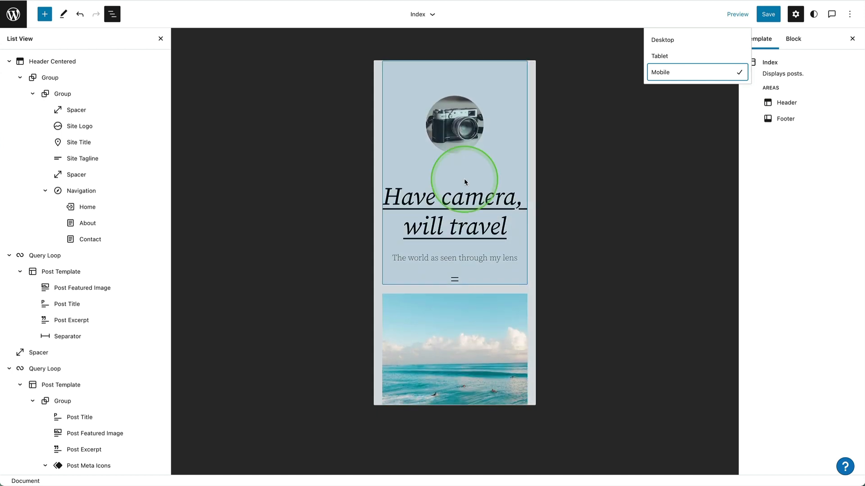
click(653, 73)
Save the Index template together with the post-meta-icons and header-centered template parts.
click(769, 15)
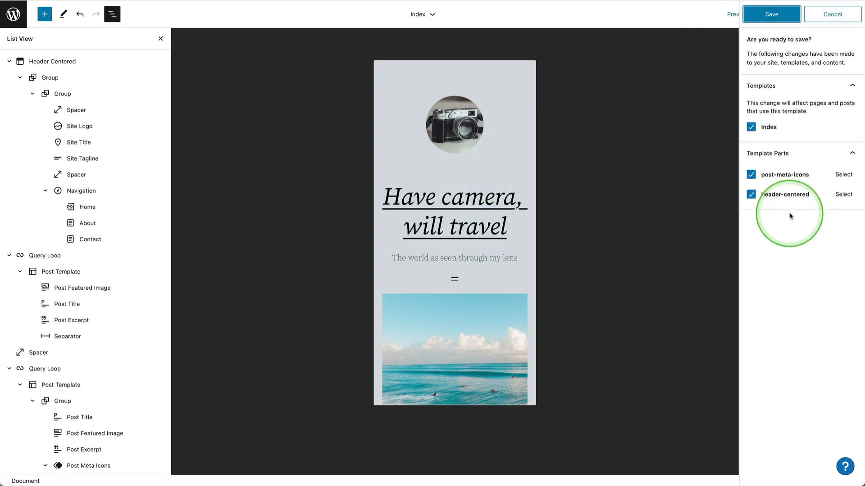
click(778, 14)
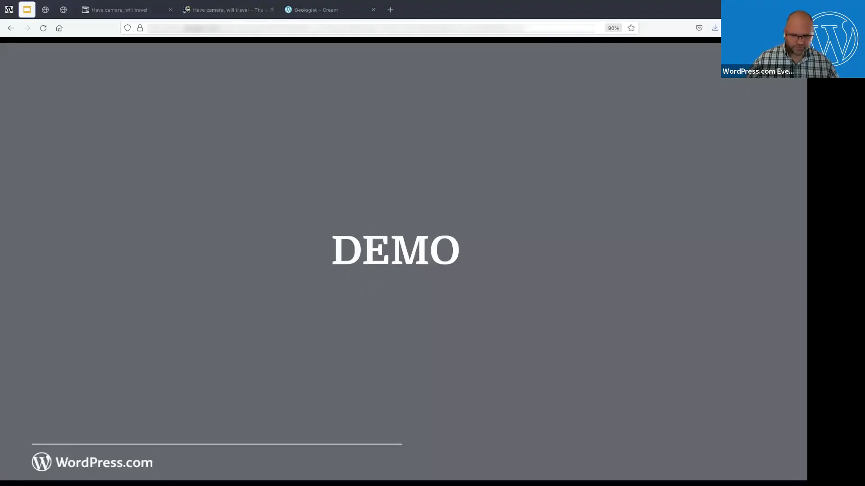
Switch from the slides to the published site and review its homepage header, featured post and two-column post grid.
key(Right)
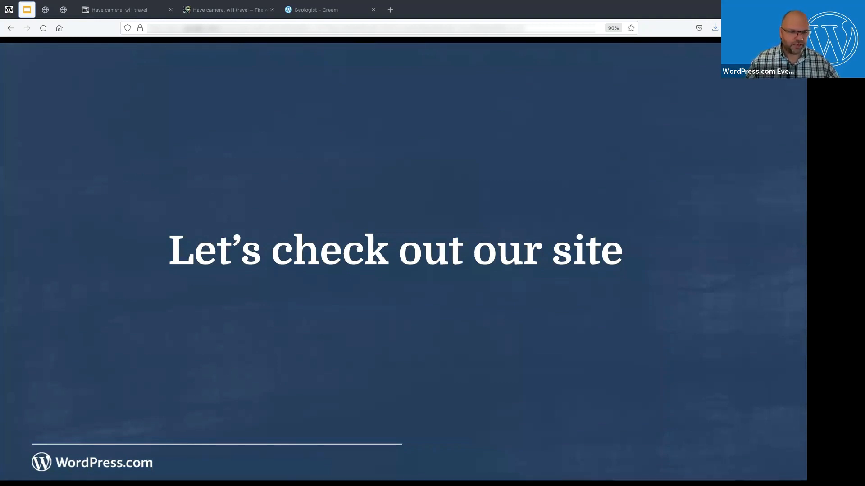
click(116, 13)
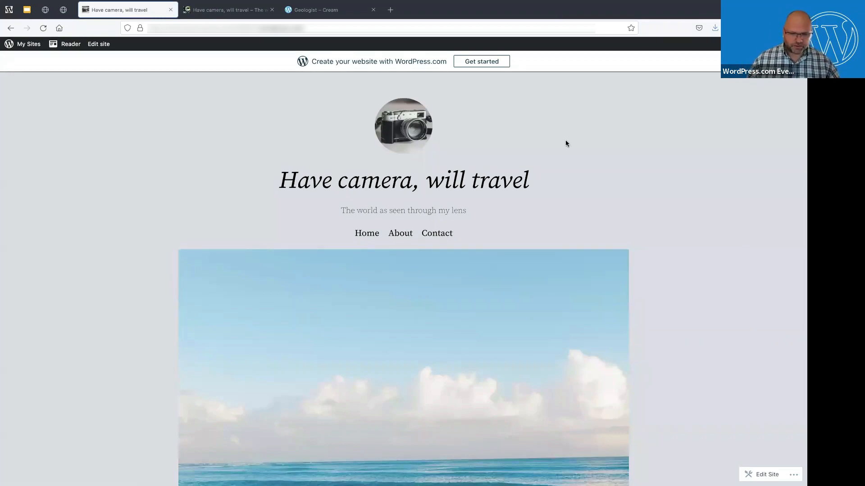
scroll(566, 143, down, 8)
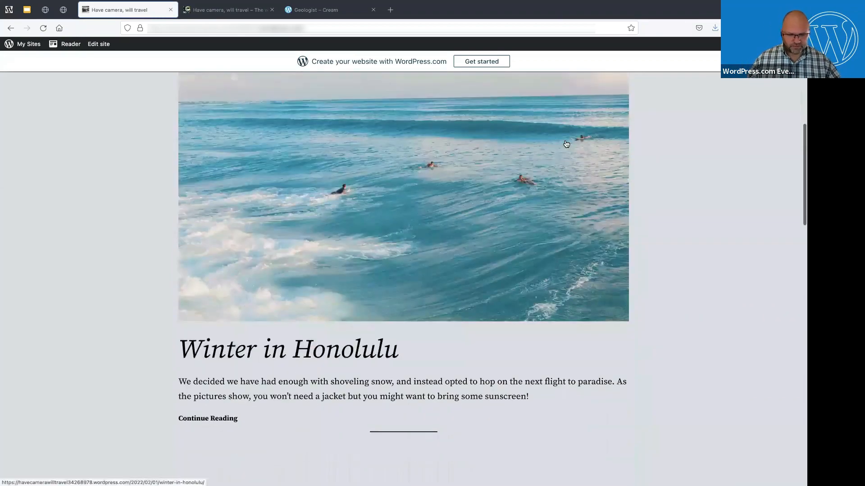
scroll(566, 144, down, 15)
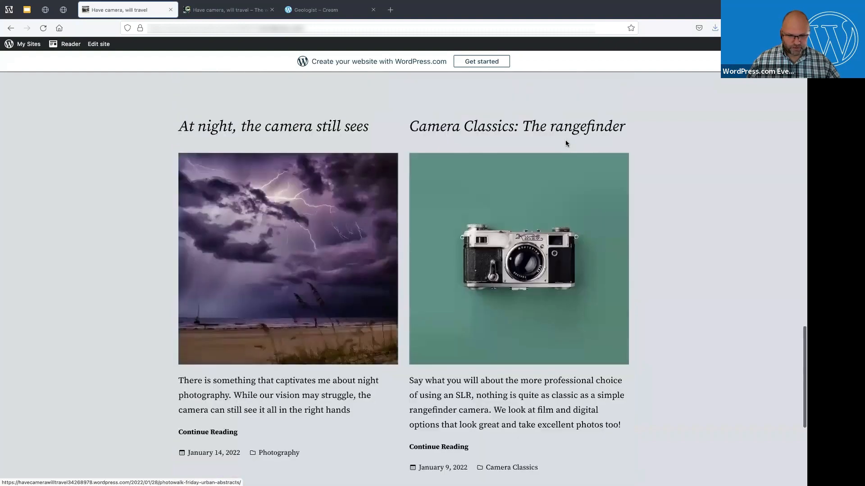
scroll(566, 144, up, 20)
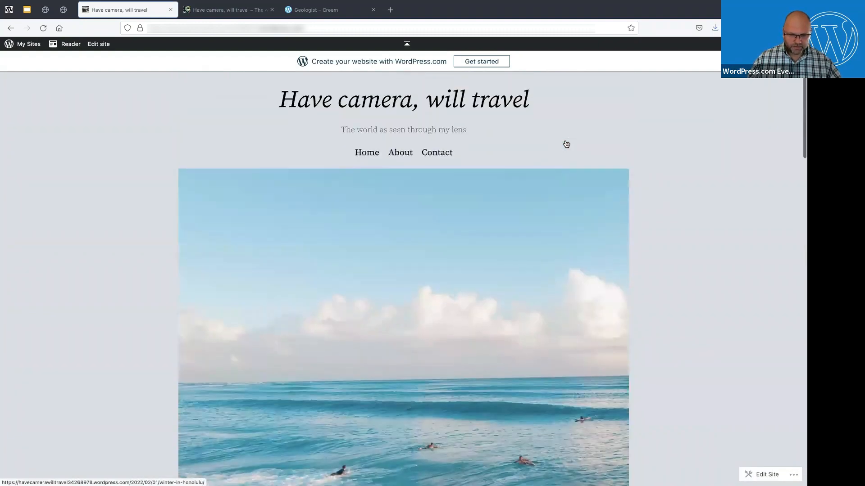
scroll(566, 144, up, 2)
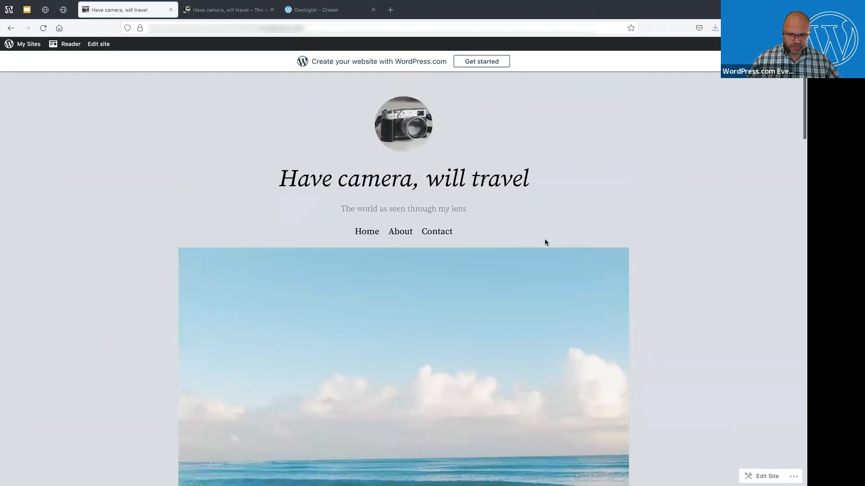
scroll(545, 242, down, 12)
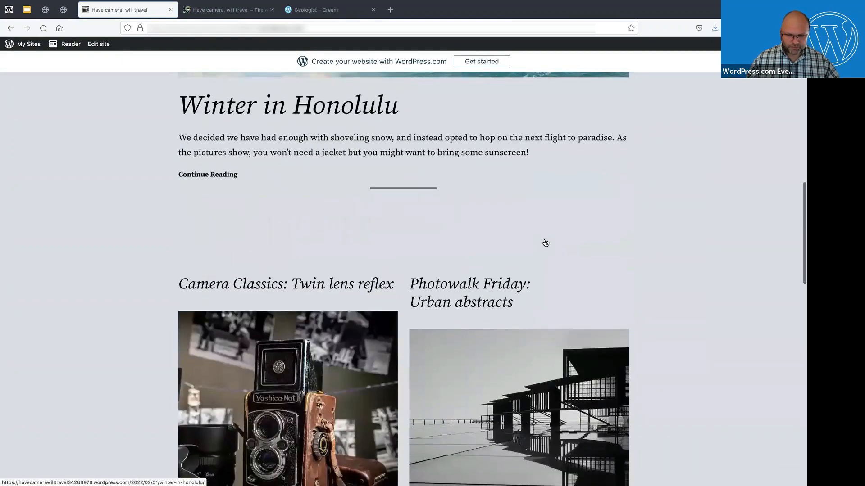
scroll(545, 243, down, 10)
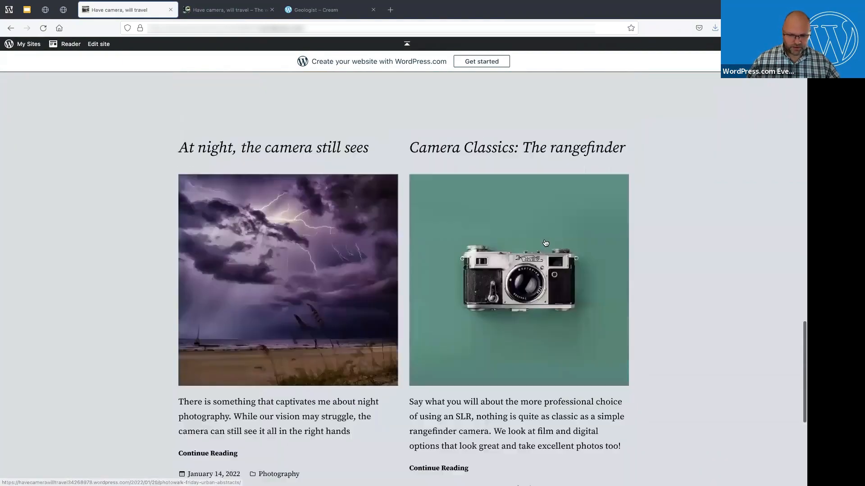
scroll(545, 244, down, 3)
scroll(545, 243, up, 15)
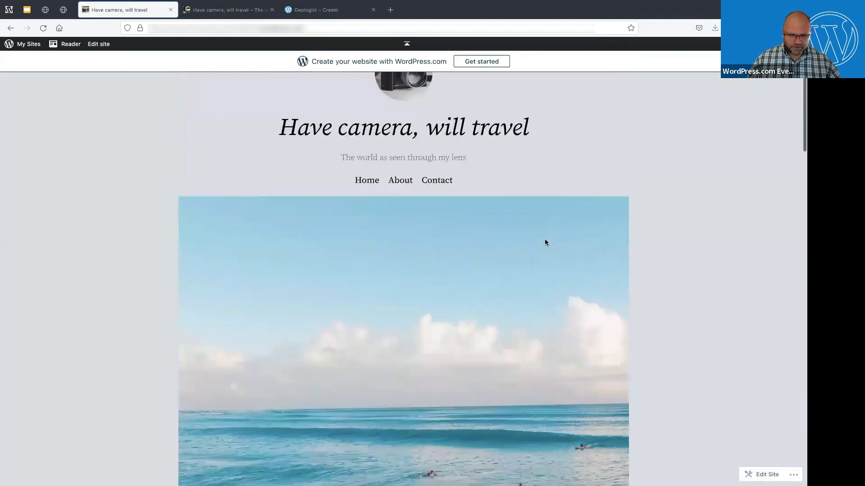
scroll(545, 242, up, 2)
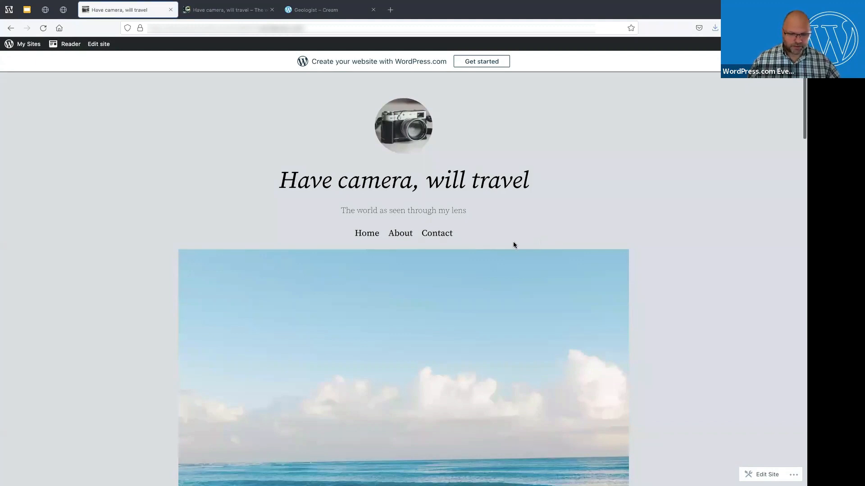
Look at the published site's About and Contact pages, and return to the homepage through the site title.
click(400, 234)
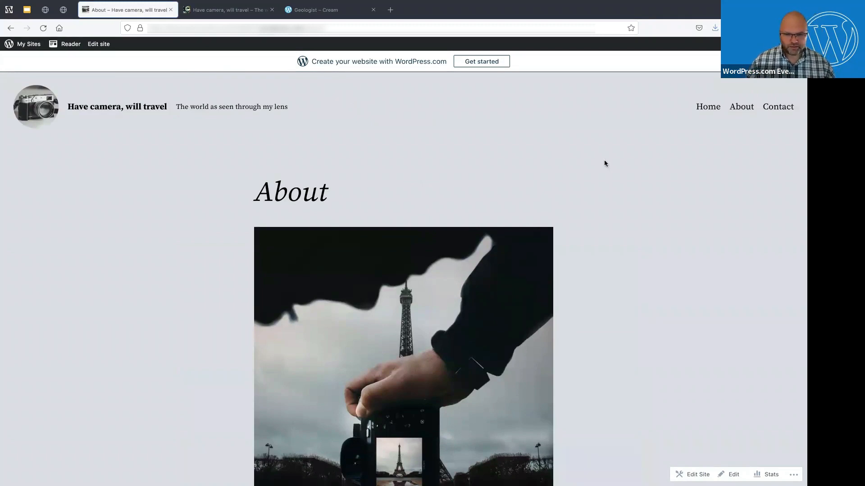
click(768, 108)
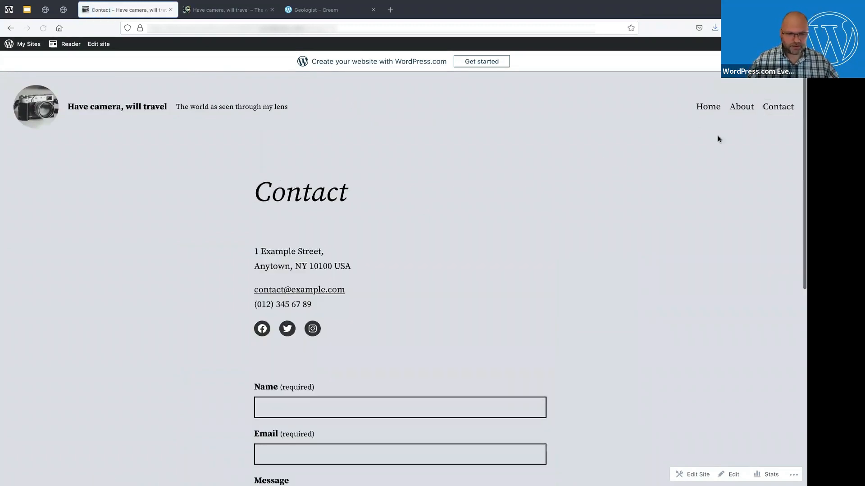
click(130, 107)
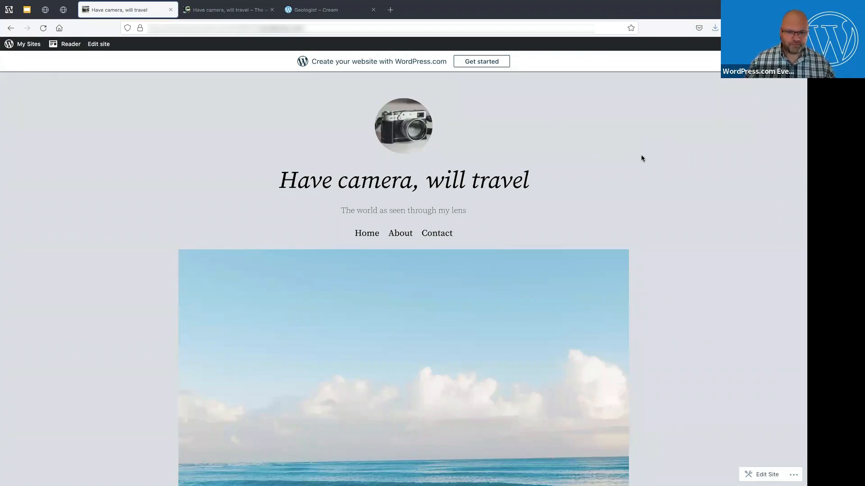
Switch to the original version of the site and review its header, three-column post grid, sidebar and calendar.
click(236, 10)
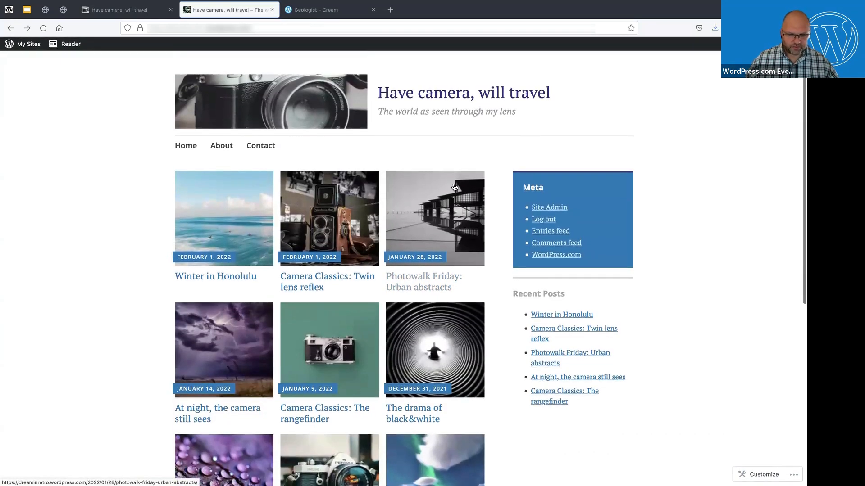
scroll(454, 187, down, 1)
scroll(455, 188, down, 10)
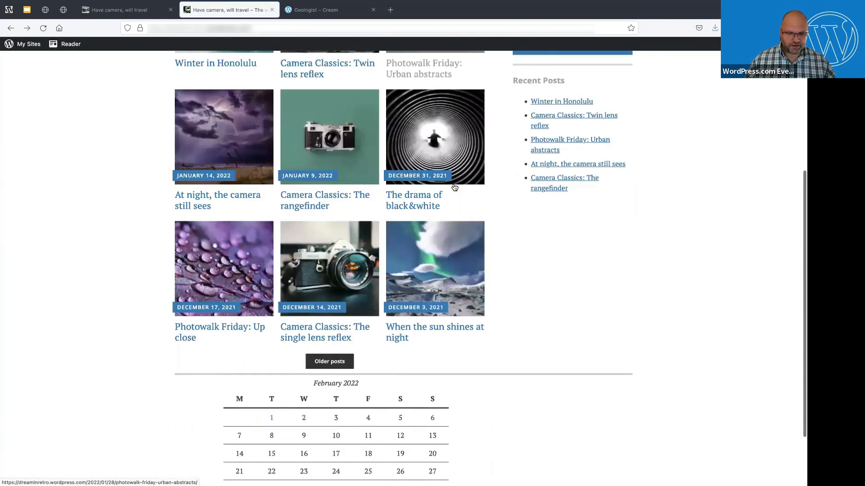
scroll(454, 187, up, 4)
scroll(455, 187, up, 4)
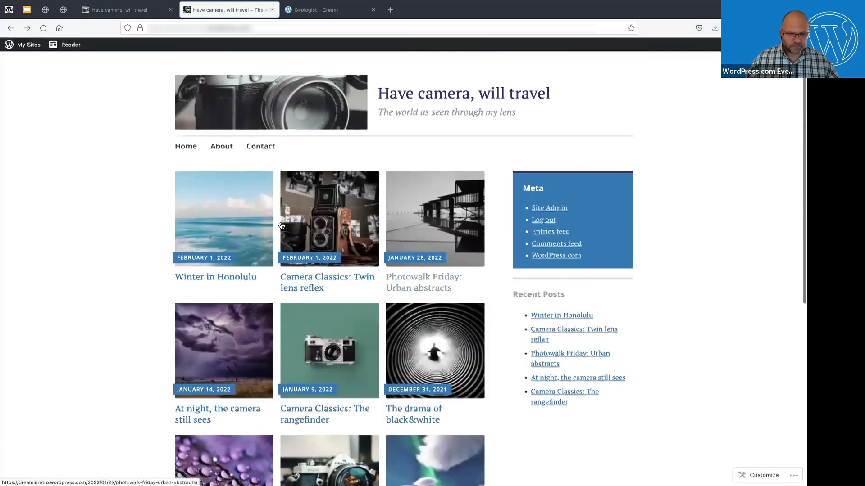
Return to the redesigned site and compare its featured post and two-column grid with the original layout.
click(120, 10)
scroll(352, 224, down, 12)
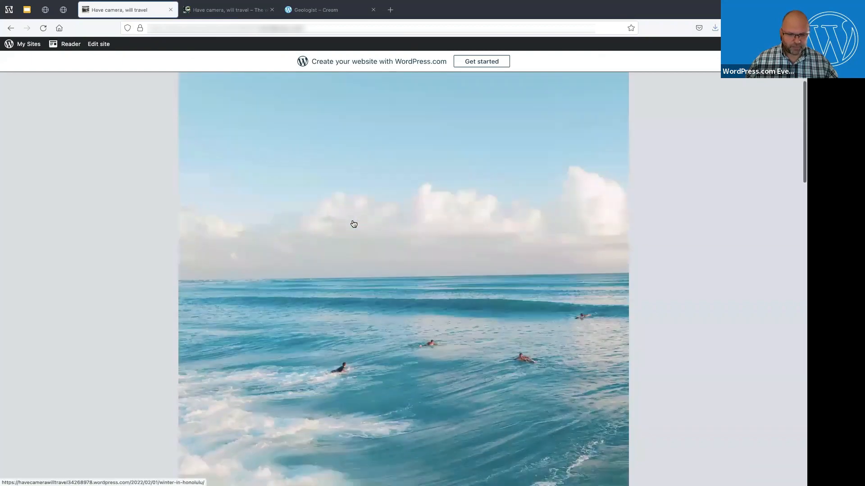
scroll(352, 224, down, 5)
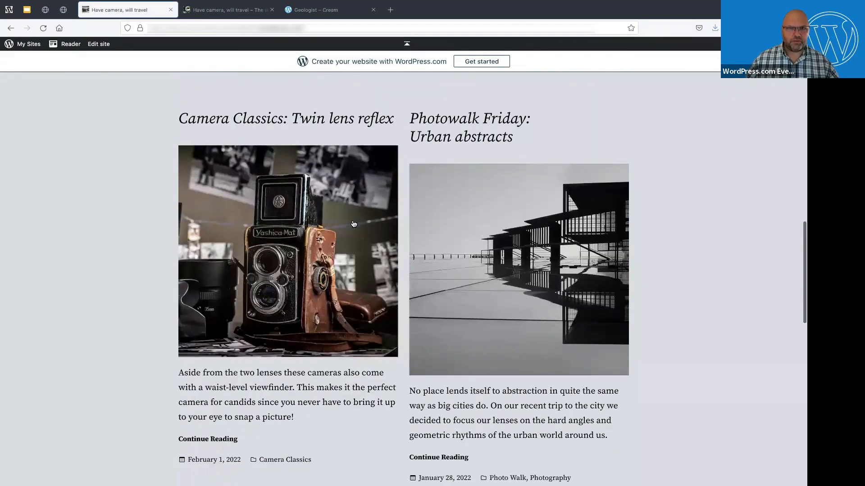
scroll(353, 223, up, 17)
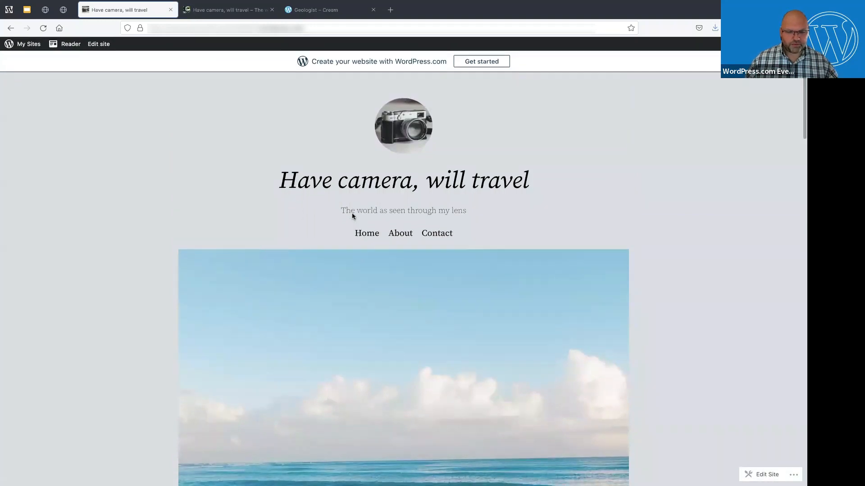
Close the original site's browser tab and review the Geologist – Cream theme demo from header to footer.
click(207, 14)
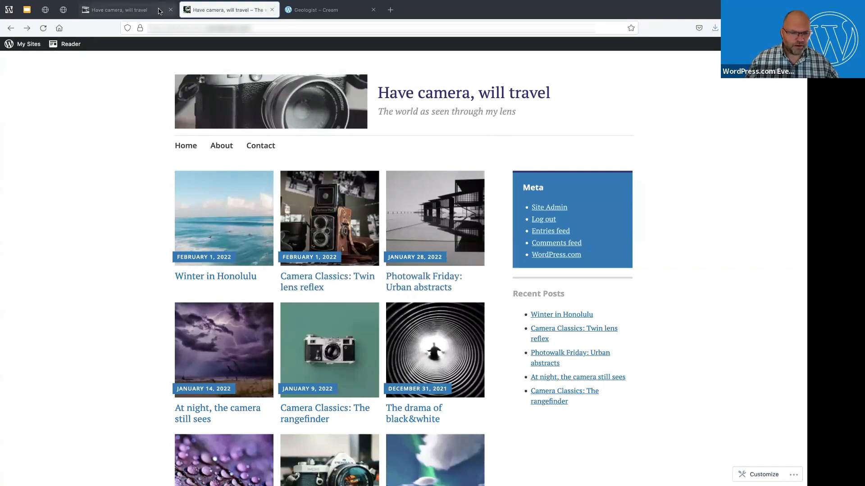
click(270, 9)
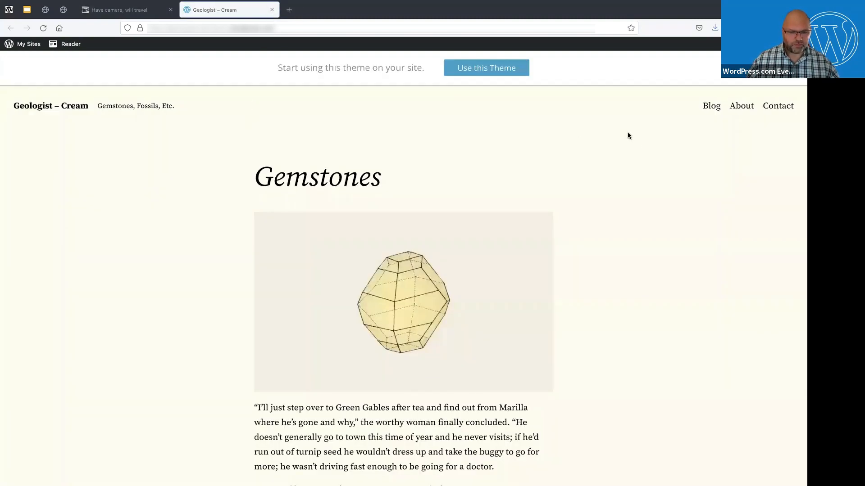
scroll(636, 145, down, 5)
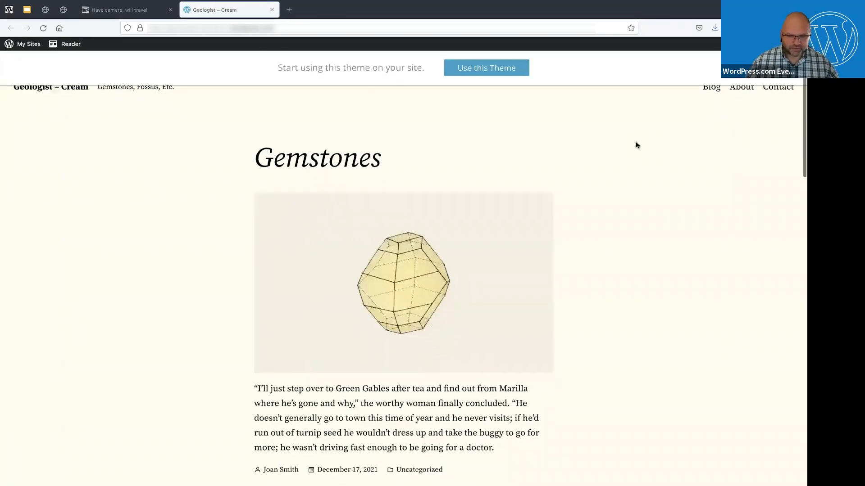
scroll(635, 145, down, 15)
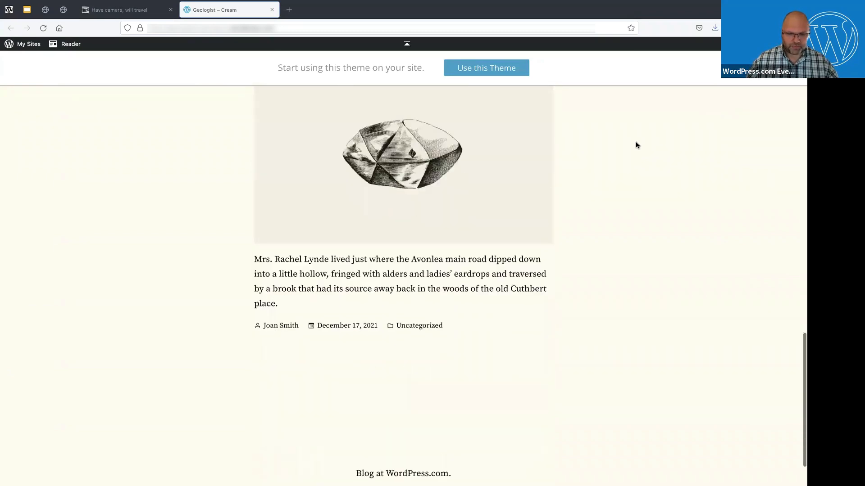
scroll(636, 145, up, 8)
scroll(636, 145, up, 10)
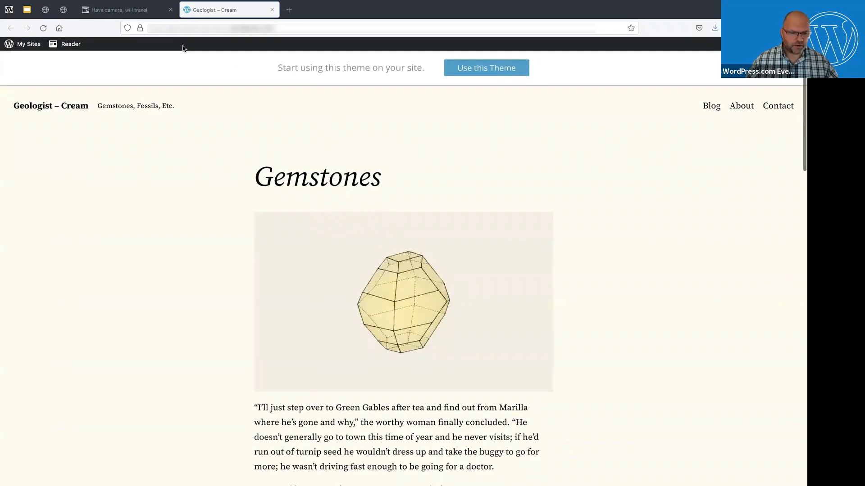
Return to the redesigned site and review its homepage header, featured post and two-column post grid.
click(127, 14)
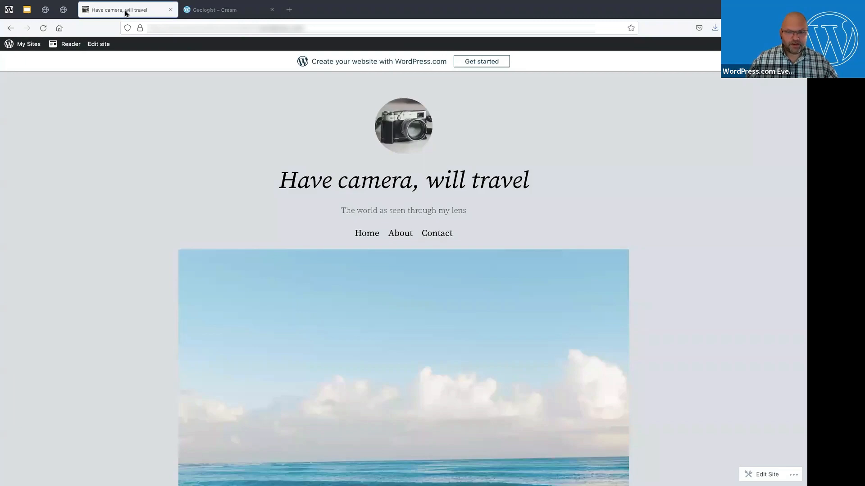
scroll(269, 186, down, 10)
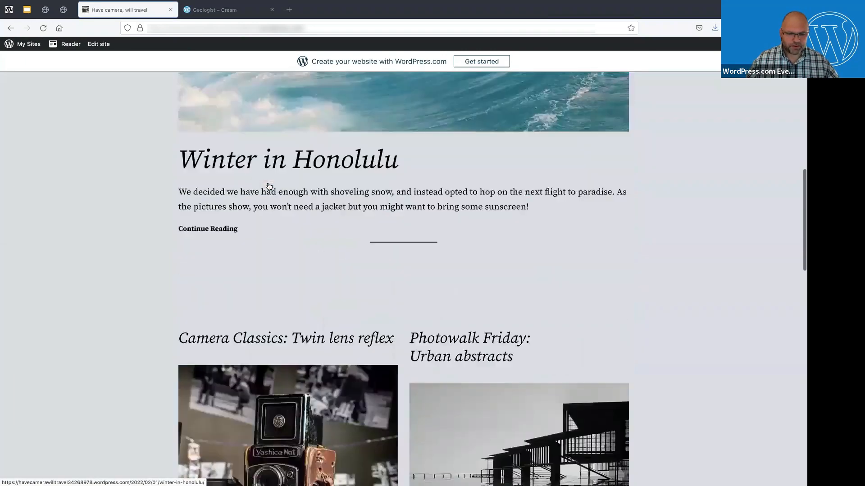
scroll(269, 186, down, 6)
scroll(269, 186, up, 1)
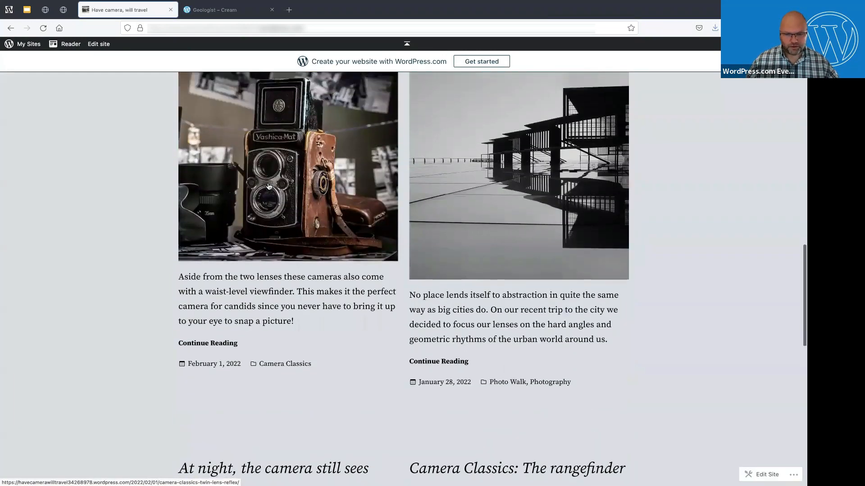
scroll(269, 186, up, 15)
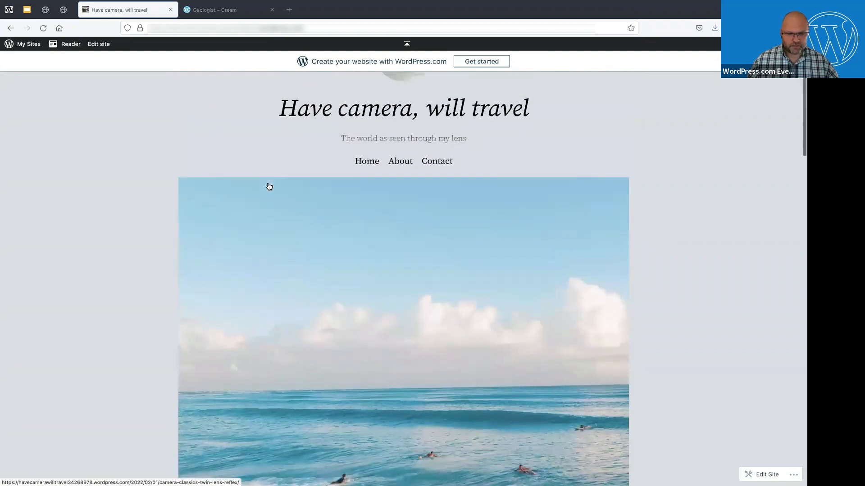
scroll(269, 186, up, 2)
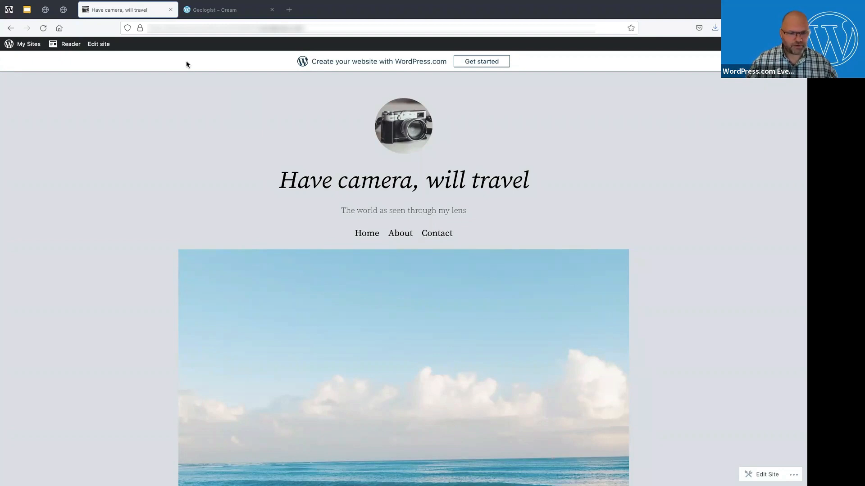
Switch to the presentation slides and advance to the closing "Thank you." slide.
click(27, 9)
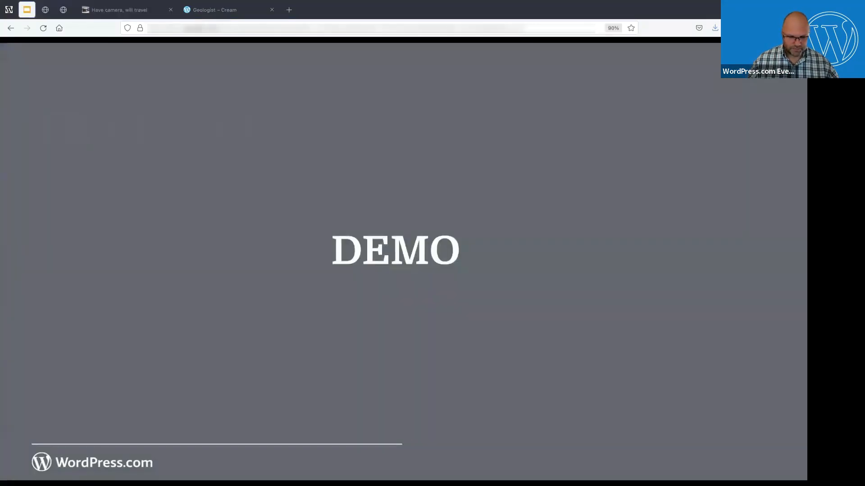
key(Right)
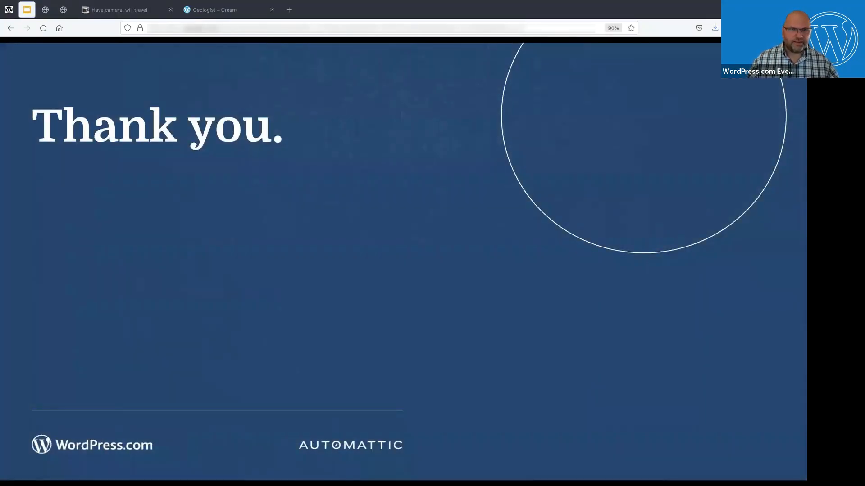
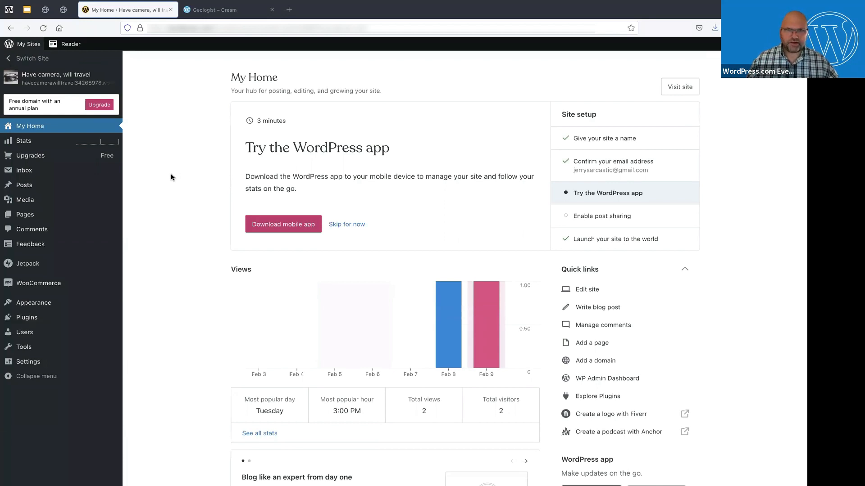
Open the site's theme Editor from the dashboard and display the Layout settings of the global styles.
mouse_move(52, 189)
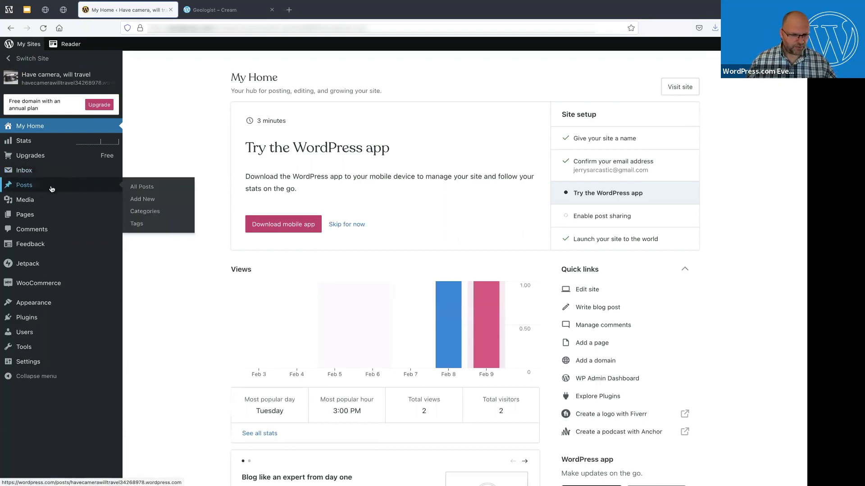
mouse_move(41, 303)
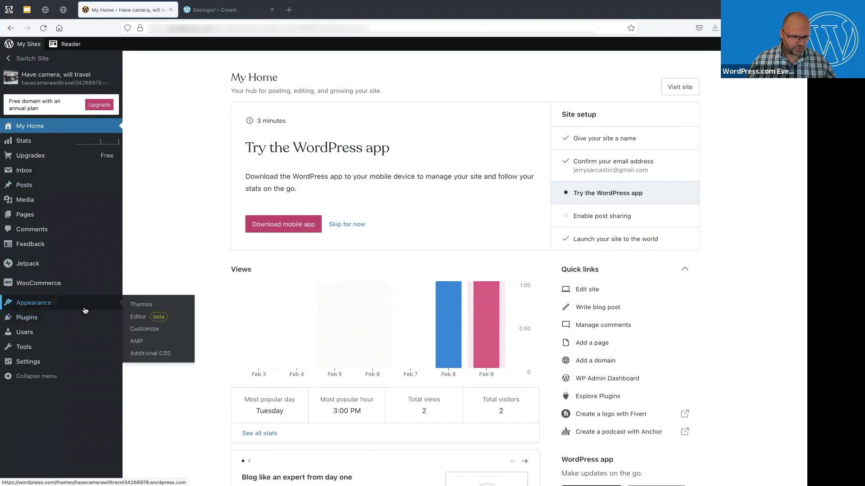
click(140, 318)
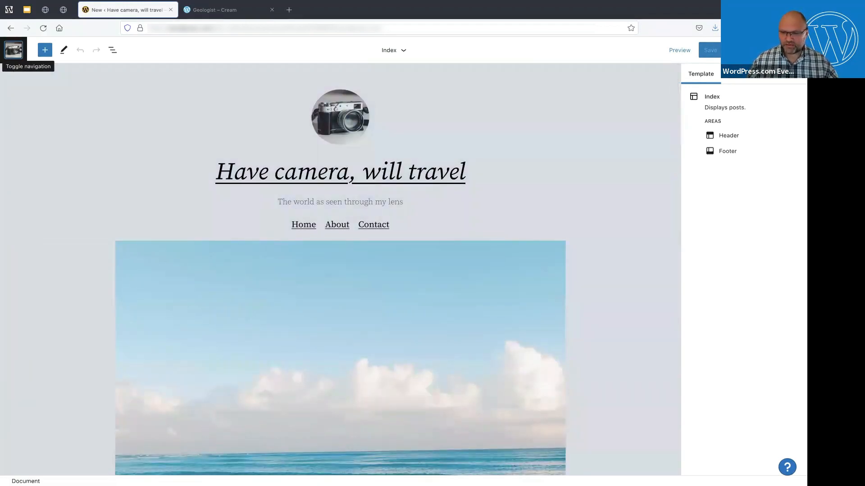
click(731, 50)
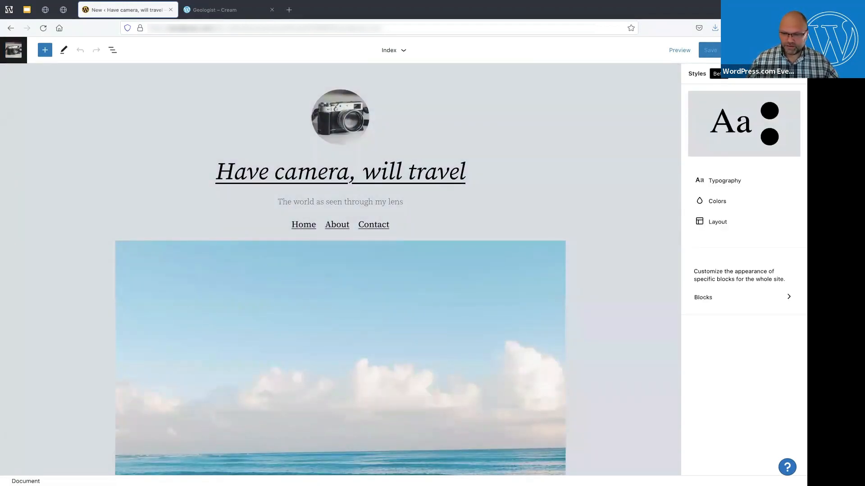
click(734, 224)
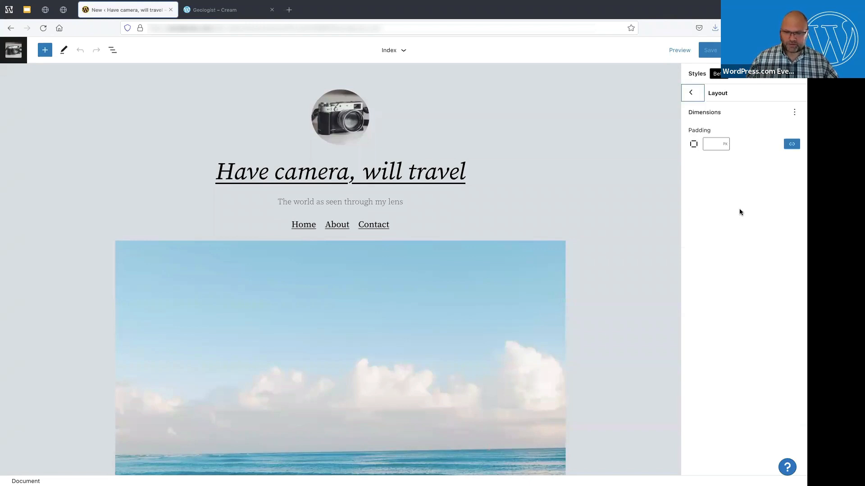
Unlink the sides of the site-wide padding and set the right padding to 300 px.
click(720, 149)
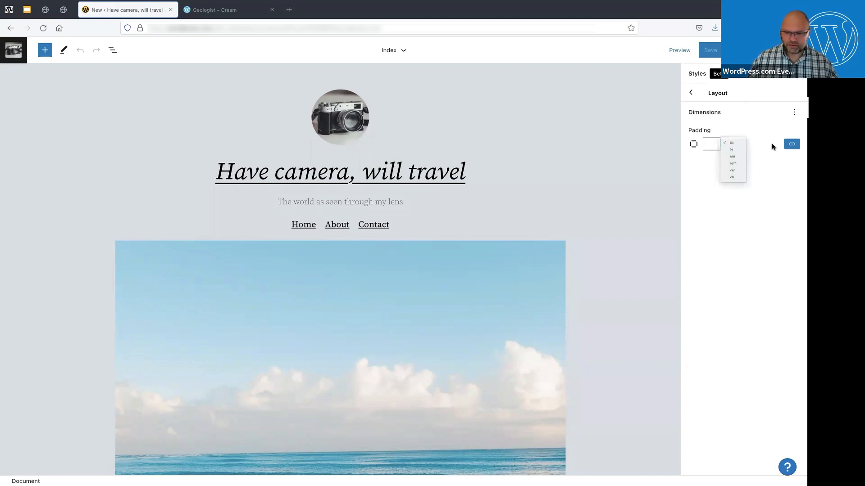
click(792, 148)
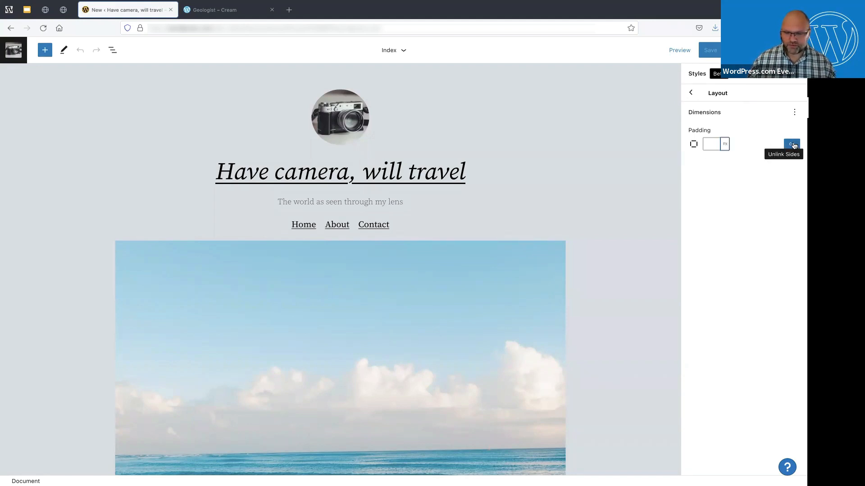
click(792, 145)
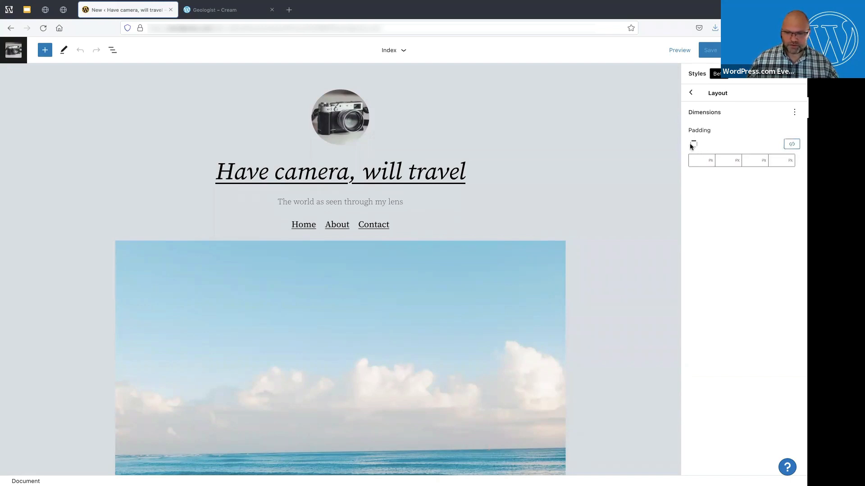
click(694, 161)
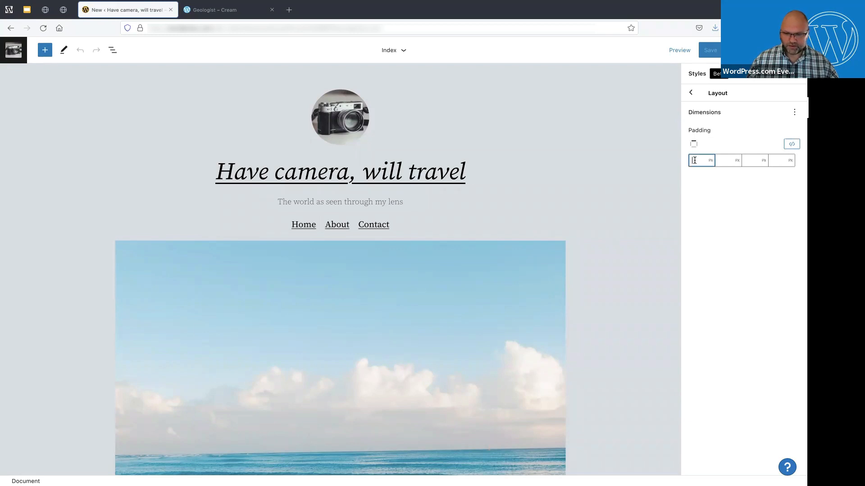
click(730, 162)
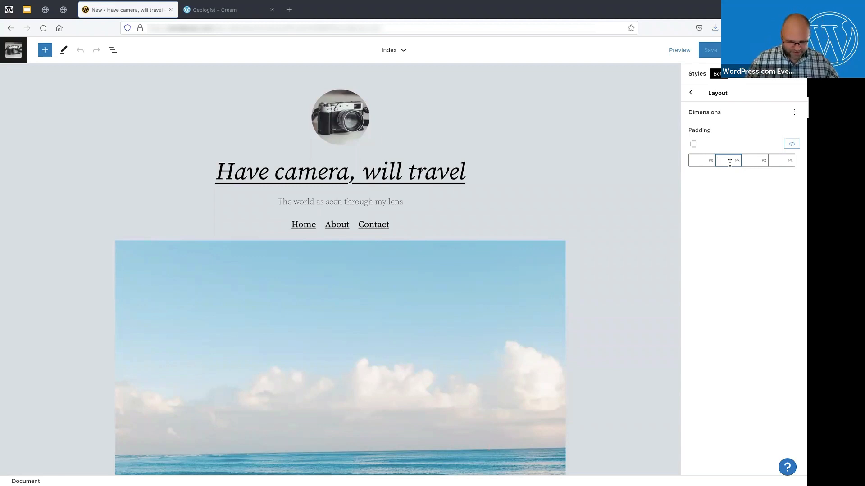
text(300)
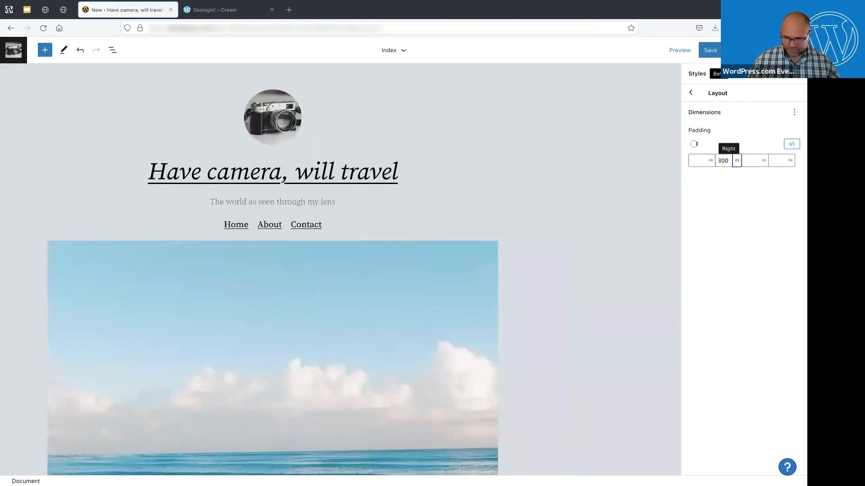
Set the site-wide left padding to 300 px and check the narrowed homepage layout.
key(Tab)
key(Tab)
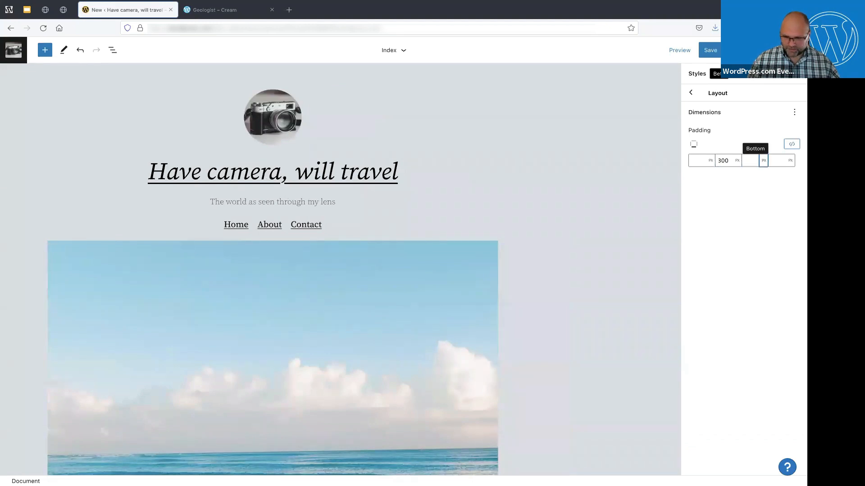
key(Tab)
text(300)
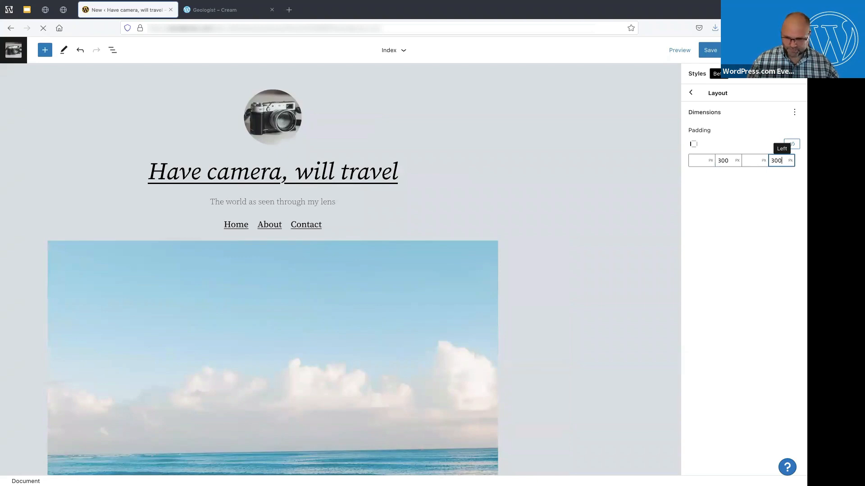
key(Tab)
scroll(487, 212, down, 1)
scroll(487, 211, down, 10)
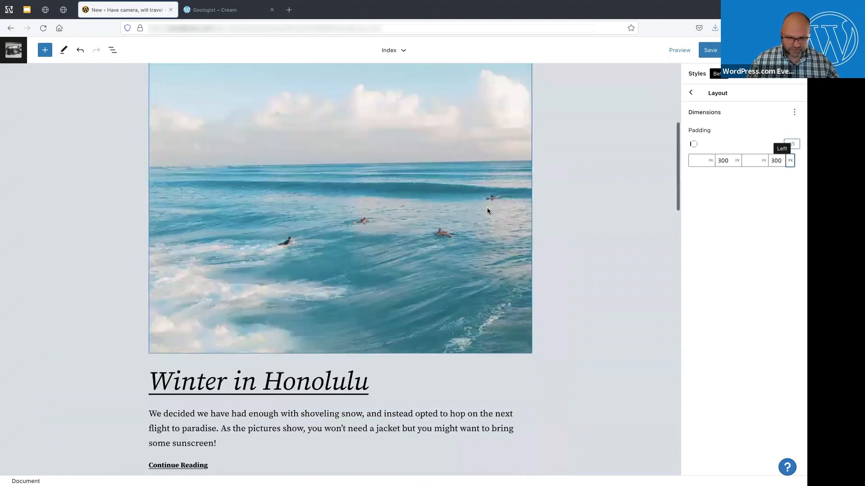
scroll(487, 211, up, 10)
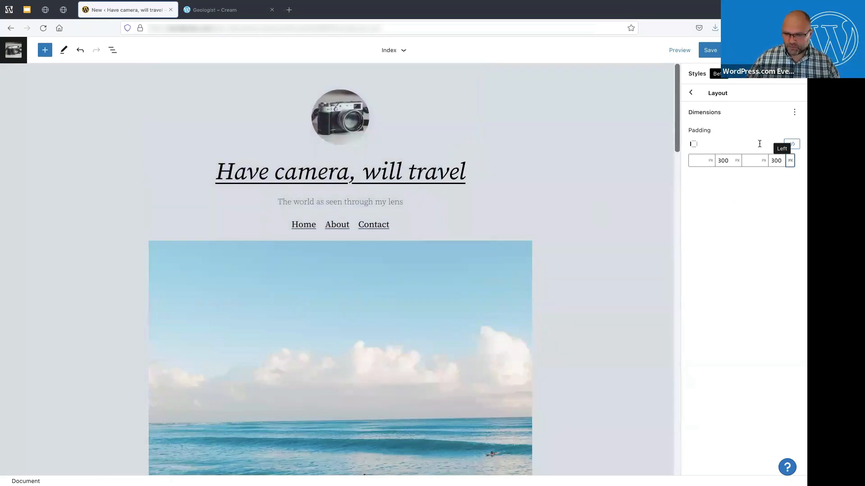
Re-enter 300 px as the right padding, link the padding sides again and close the global styles.
click(722, 160)
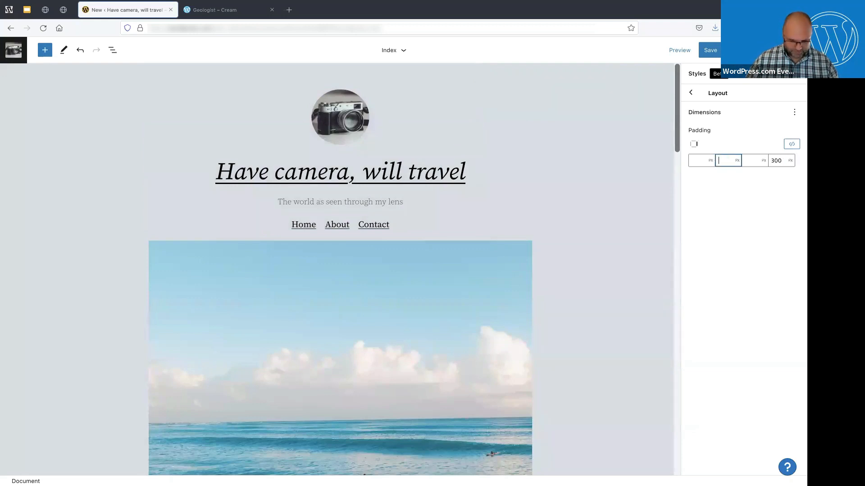
click(763, 161)
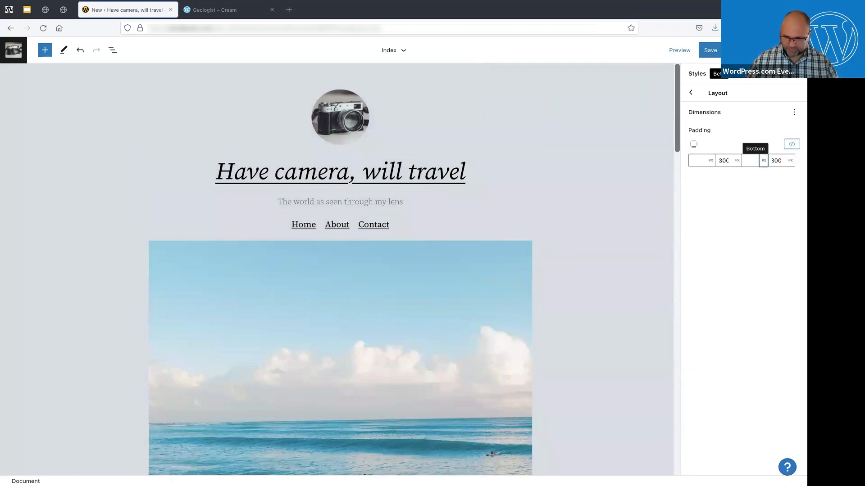
click(791, 144)
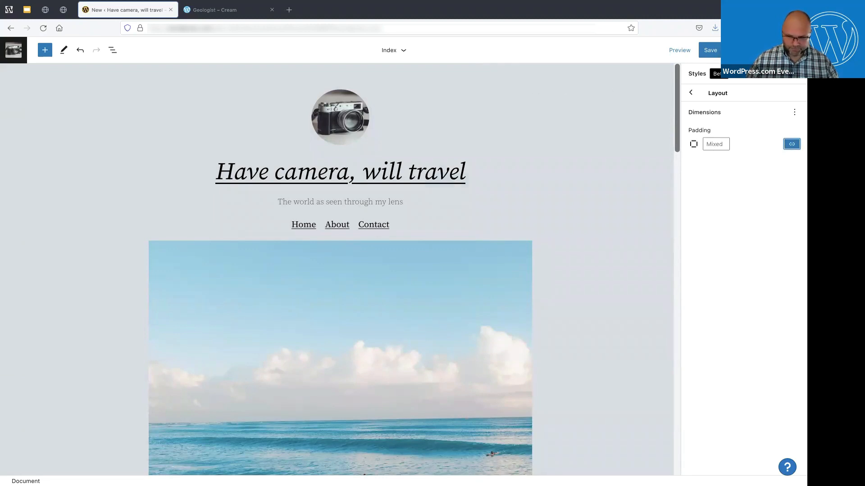
click(796, 74)
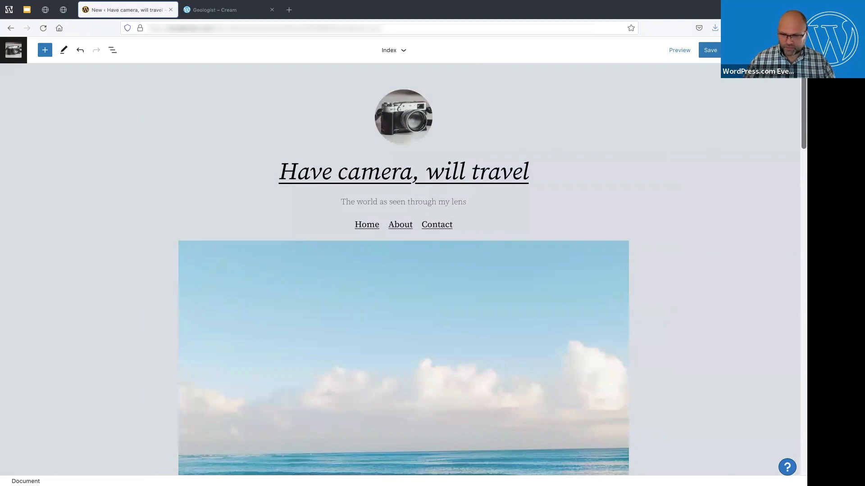
Select the "Winter in Honolulu" Post Title block and add the Margin control to its dimension settings.
click(732, 50)
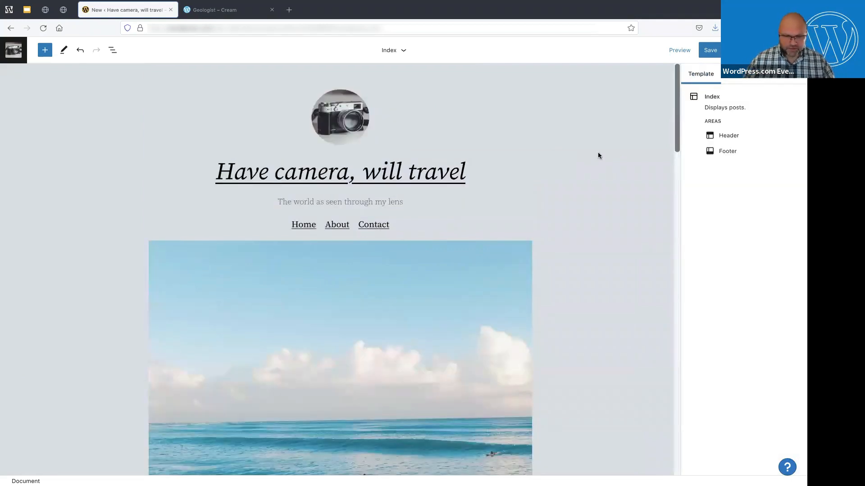
scroll(599, 155, down, 3)
scroll(598, 155, down, 7)
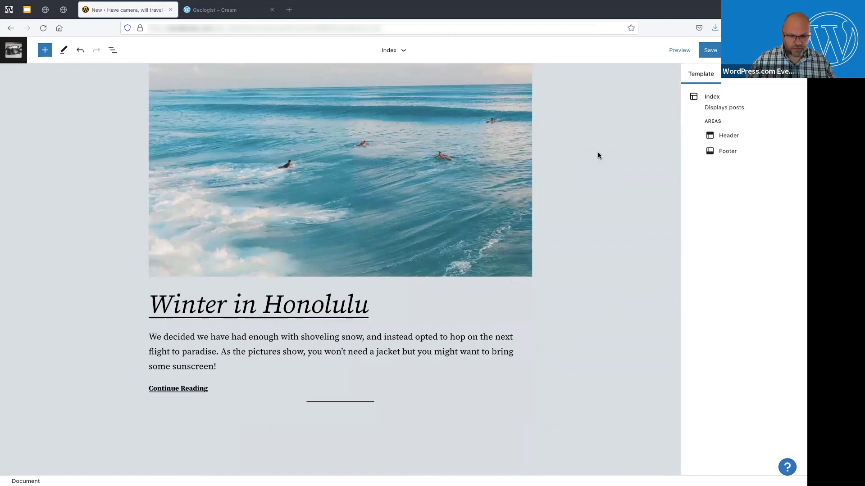
click(327, 302)
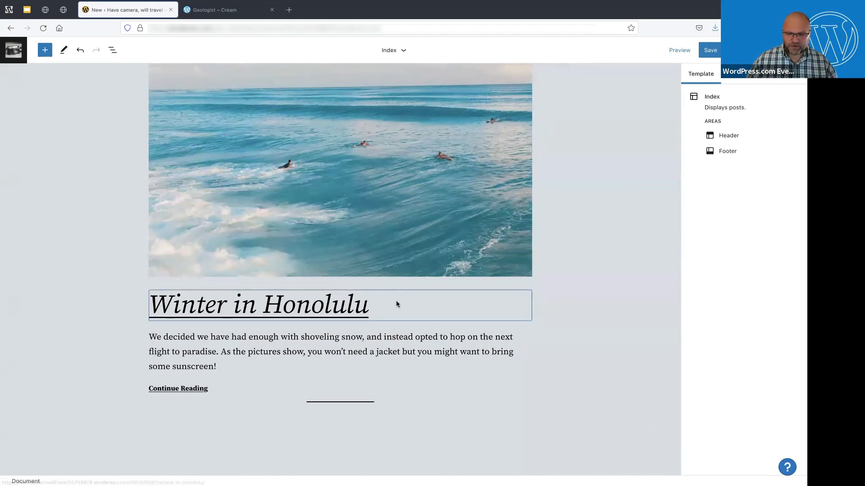
click(396, 304)
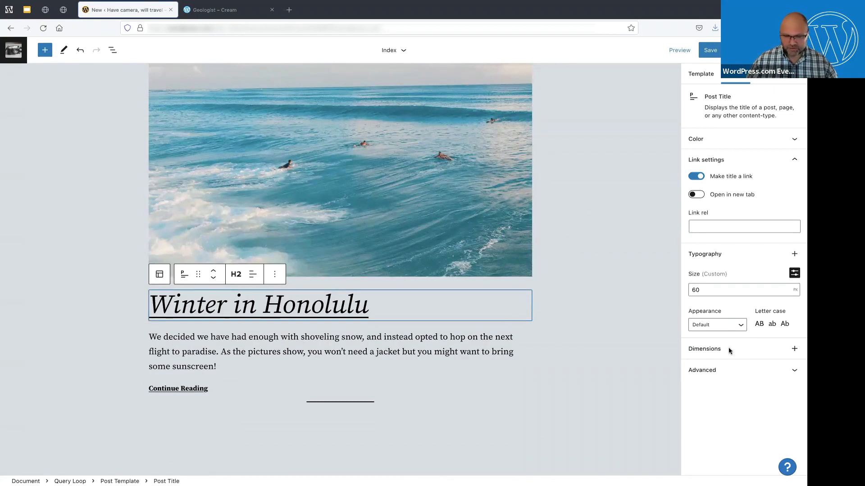
click(794, 348)
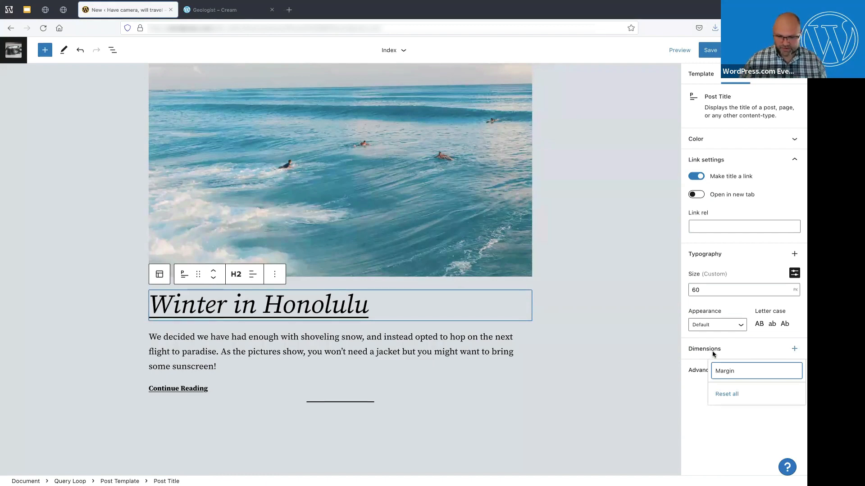
click(724, 372)
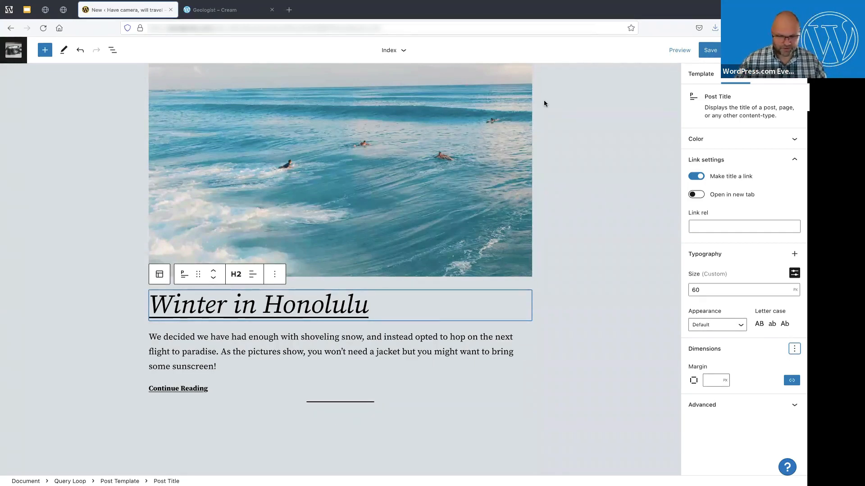
Try the Extra Bold appearance on the Site Title in the header and undo it.
scroll(544, 103, up, 7)
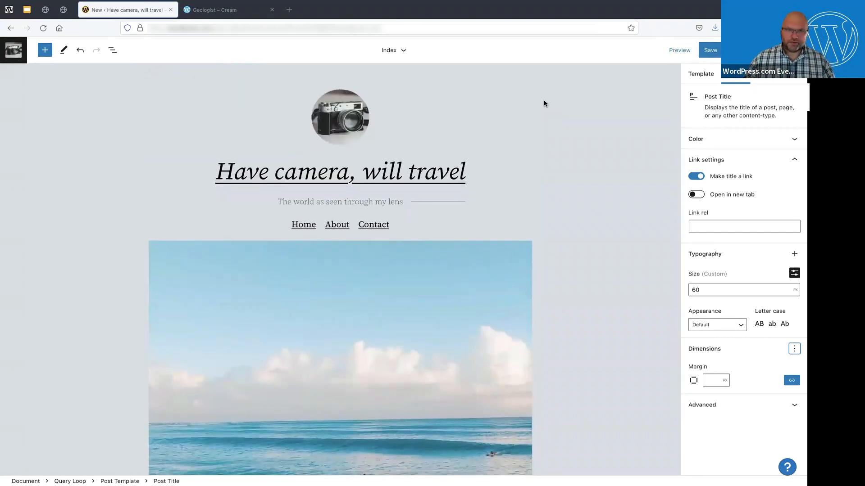
click(401, 176)
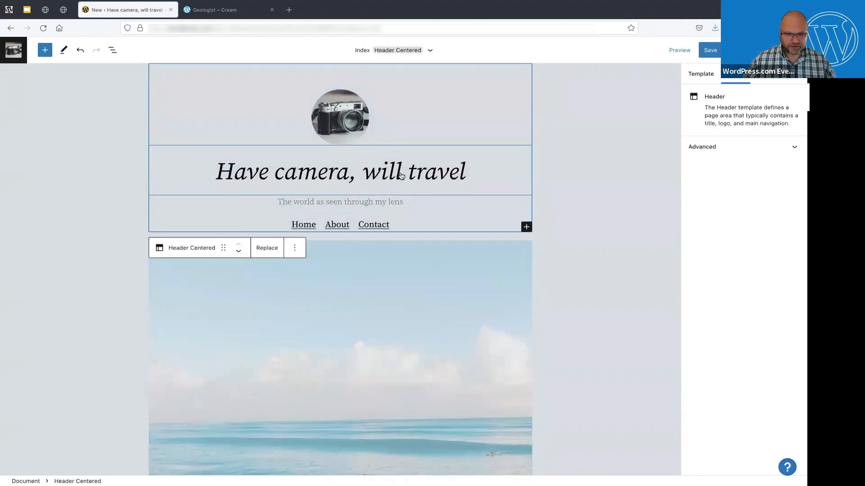
click(402, 176)
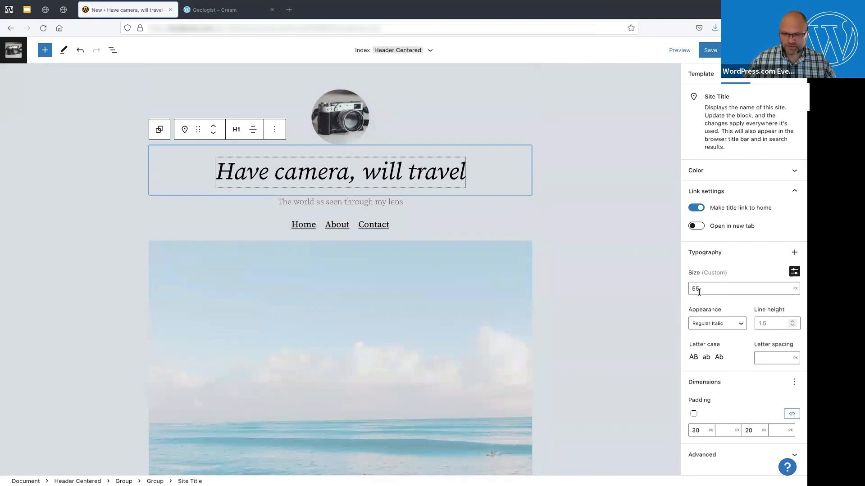
click(717, 323)
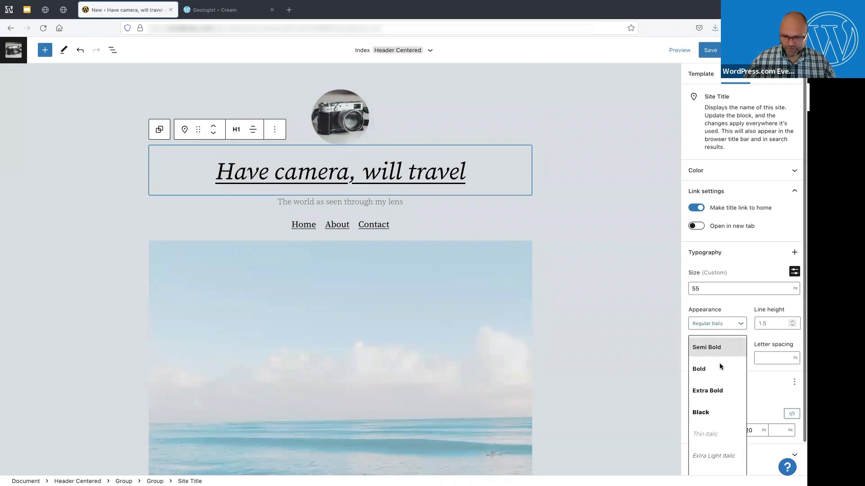
click(717, 392)
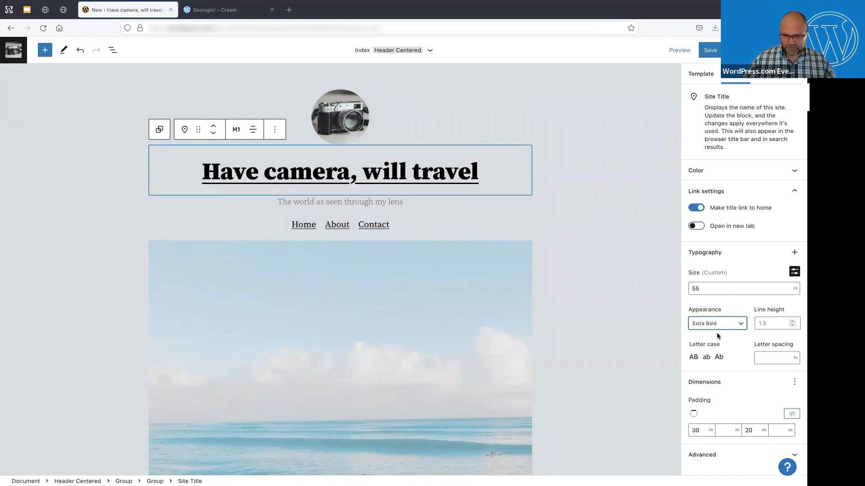
key(ctrl+z)
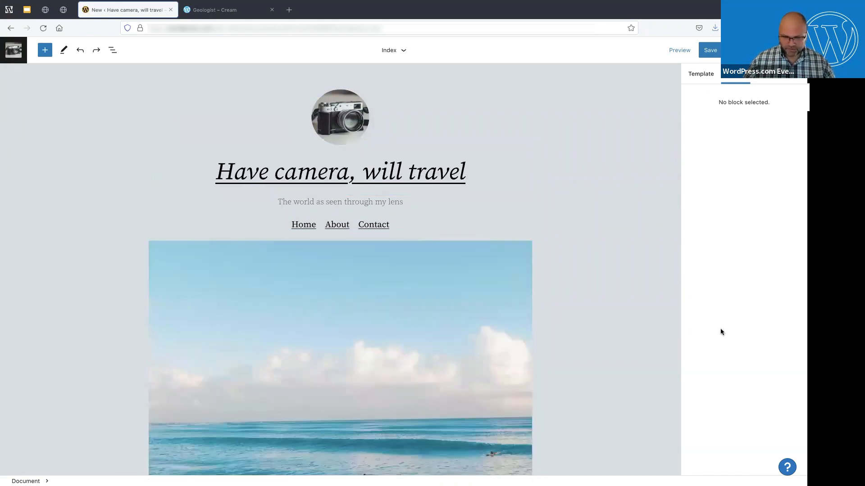
Reselect the header's Site Title block and try its letter case as uppercase, ending on lowercase.
click(474, 287)
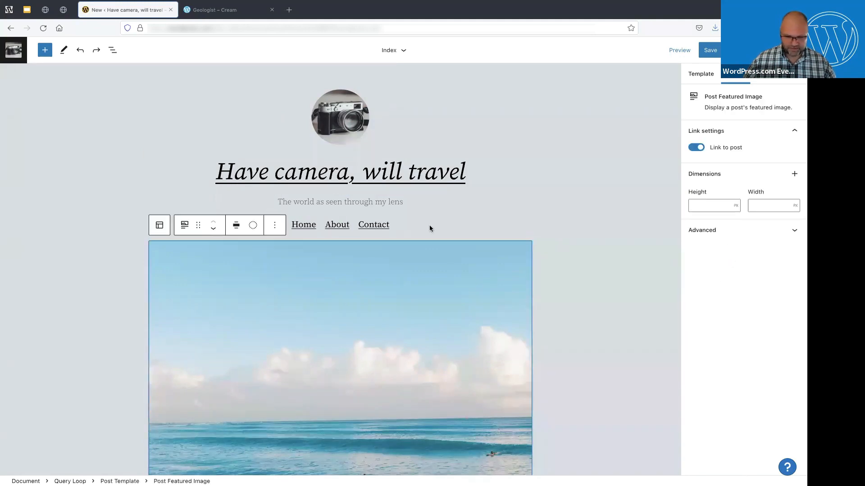
click(396, 170)
click(495, 180)
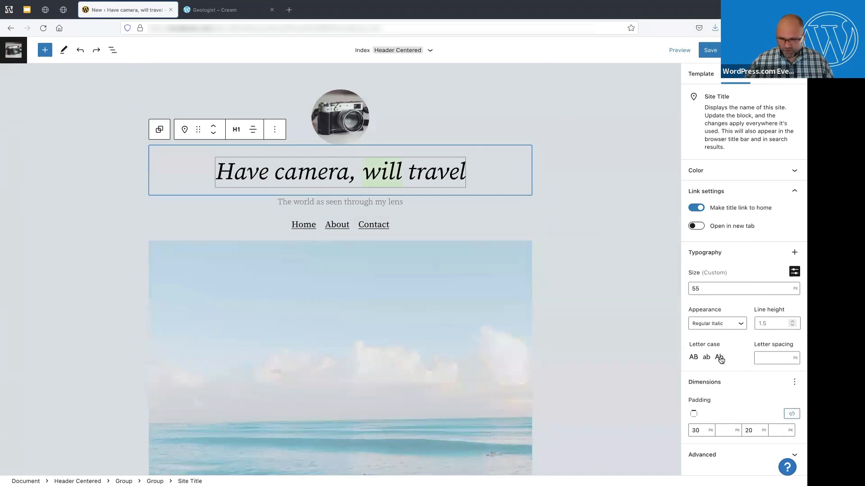
click(693, 358)
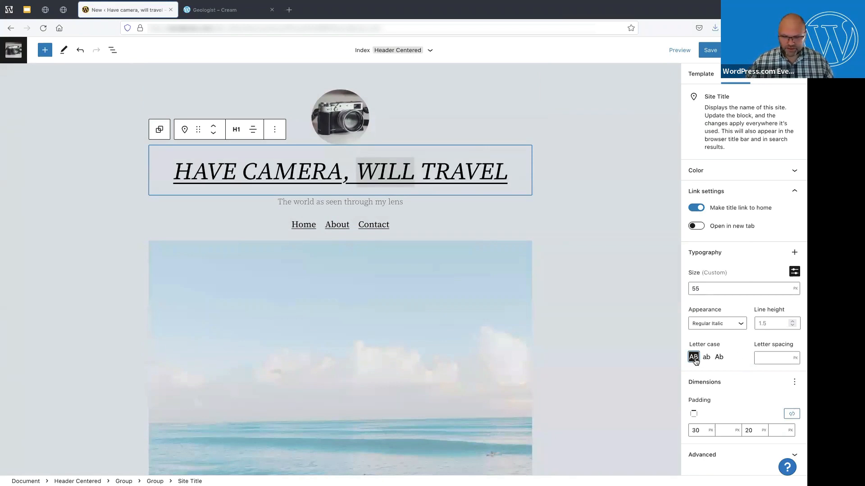
click(706, 358)
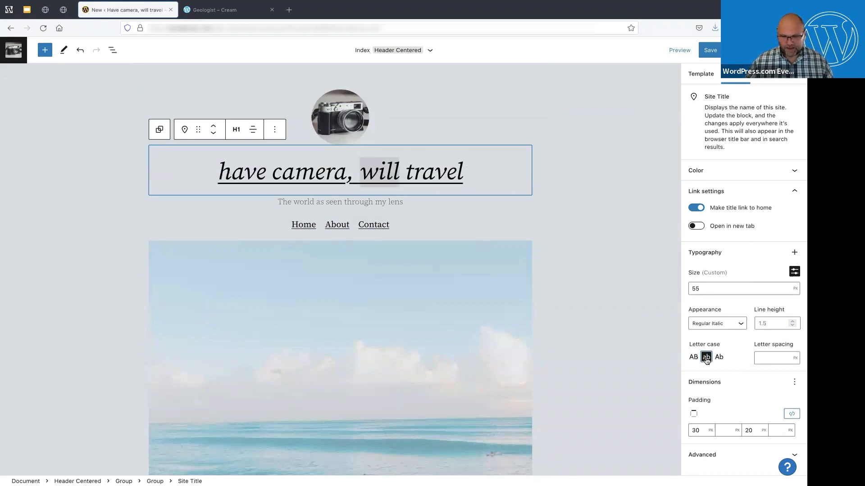
Try a letter spacing of 20 px on the Site Title and clear the value again.
click(764, 358)
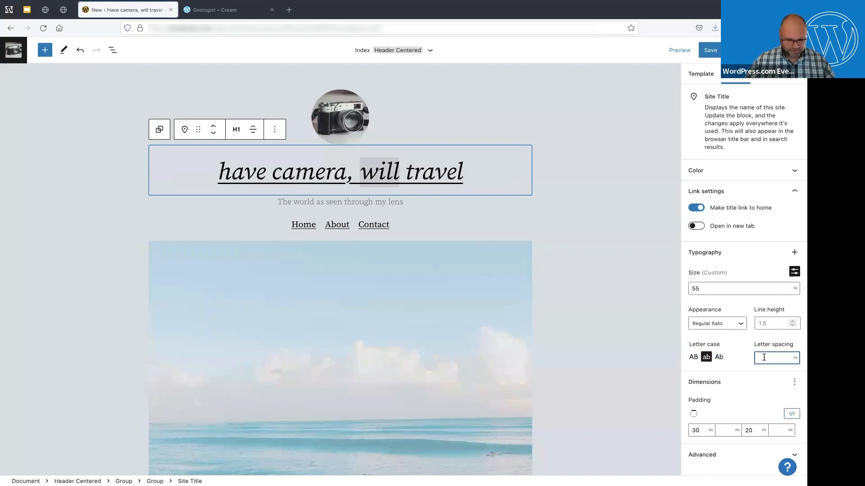
text(20)
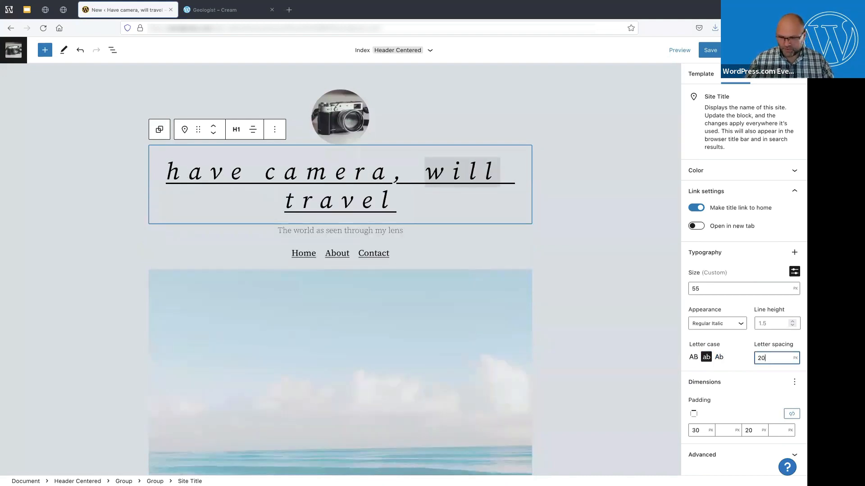
key(BackSpace)
key(BackSpace)
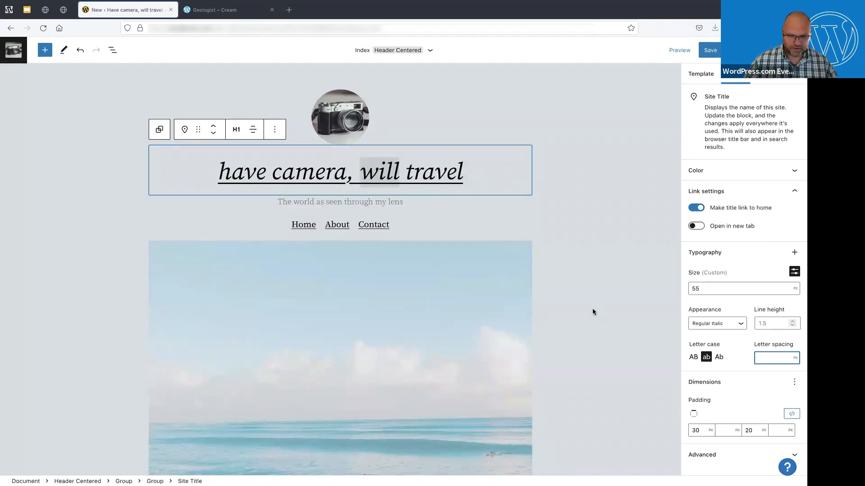
scroll(593, 410, down, 8)
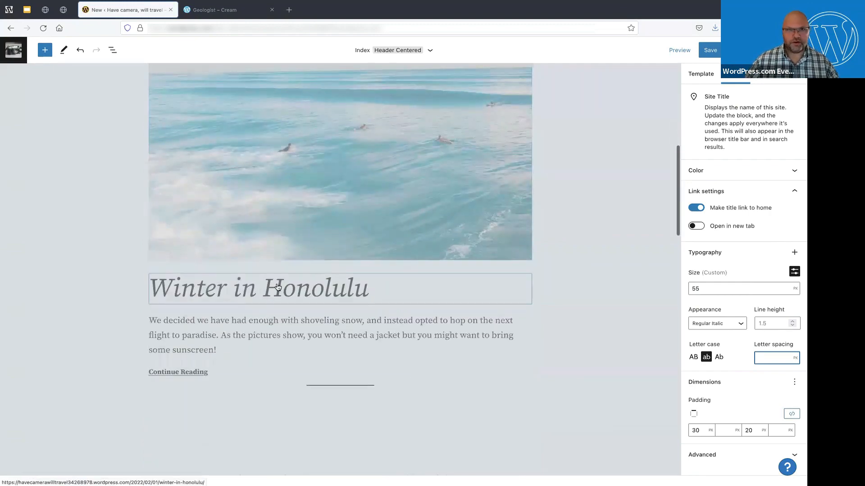
scroll(333, 289, down, 12)
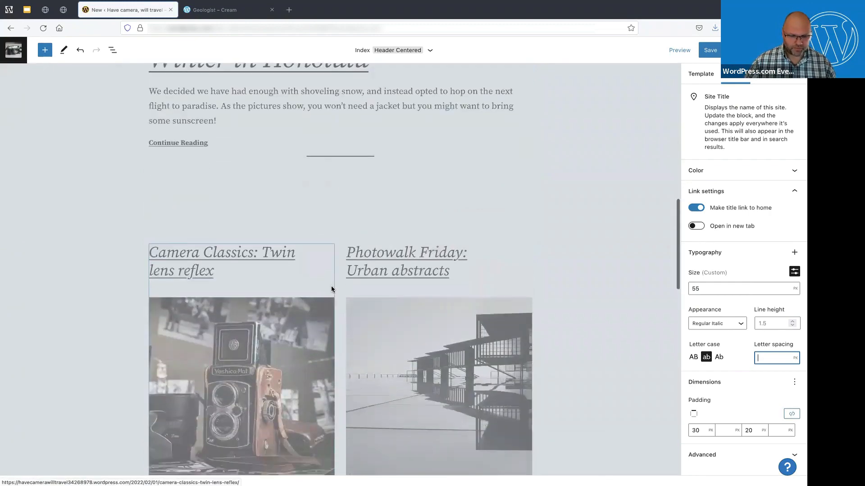
scroll(417, 195, up, 4)
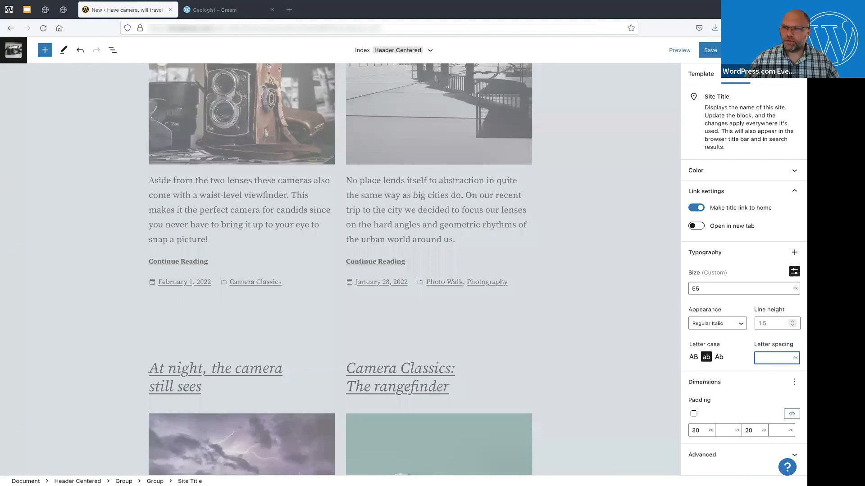
key(super+Tab)
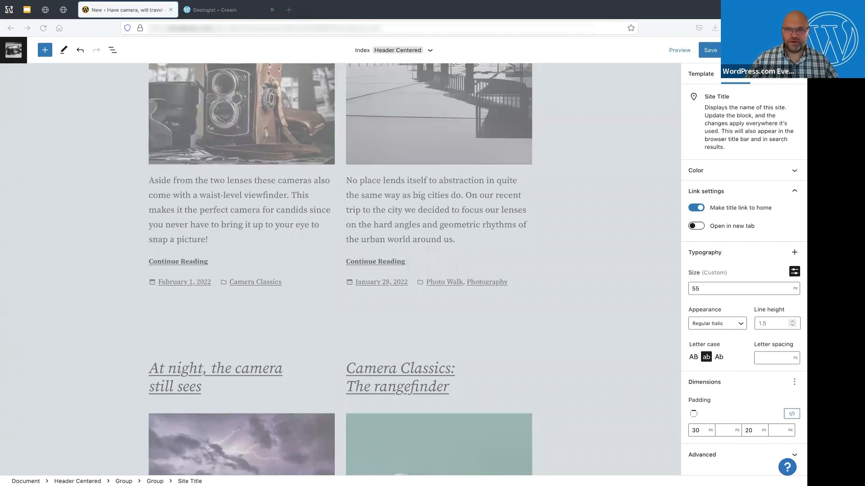
click(584, 217)
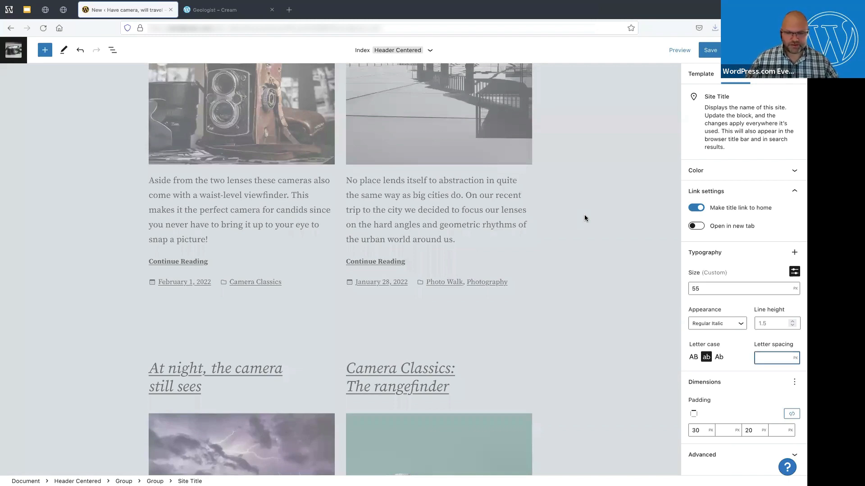
scroll(582, 213, up, 15)
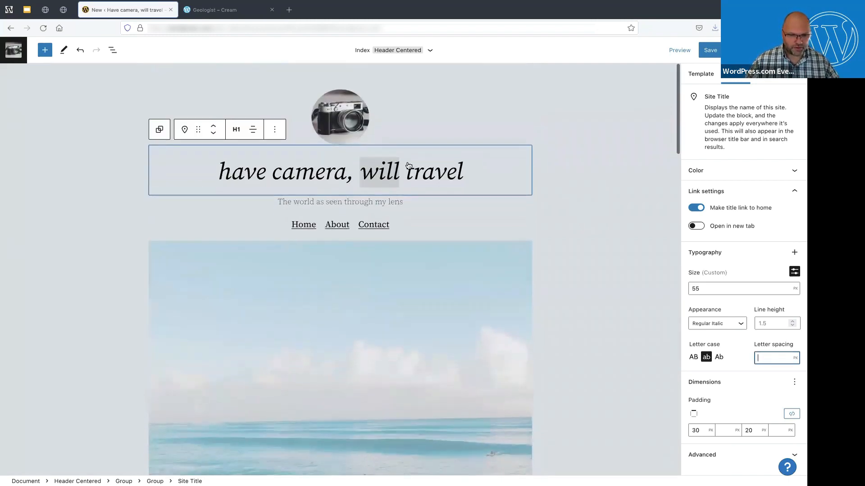
Leave the site editor for the site's dashboard, discarding the unsaved template changes.
click(11, 60)
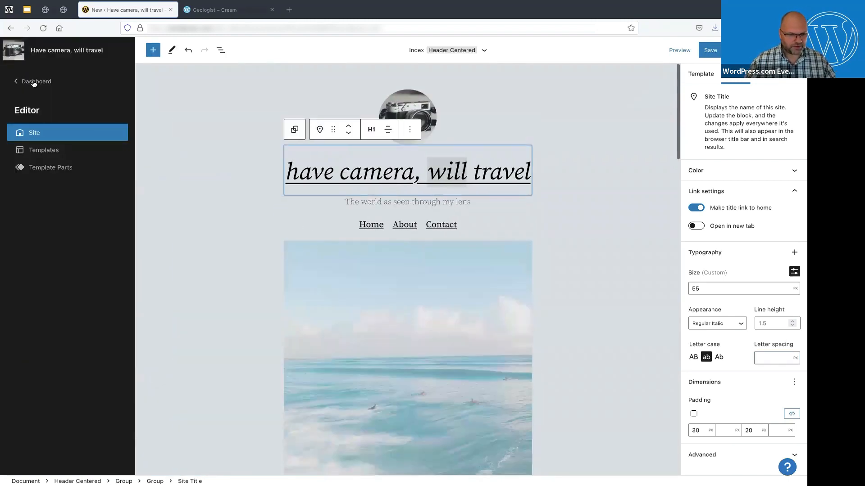
click(36, 81)
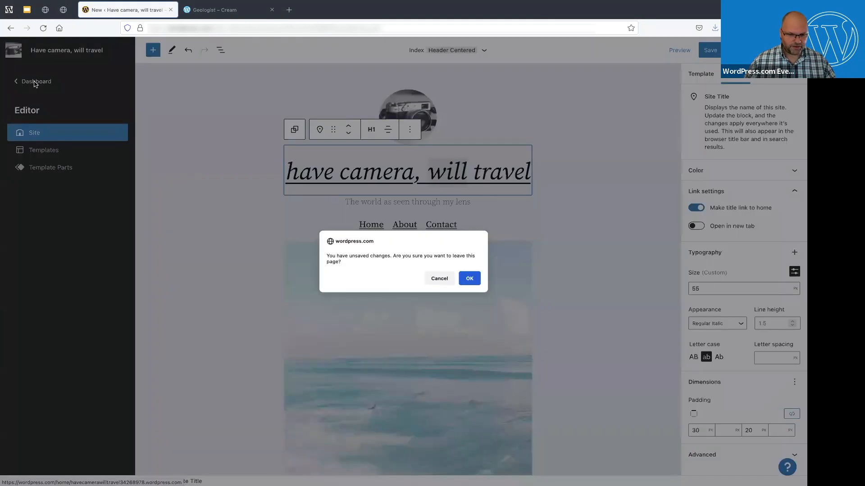
click(473, 280)
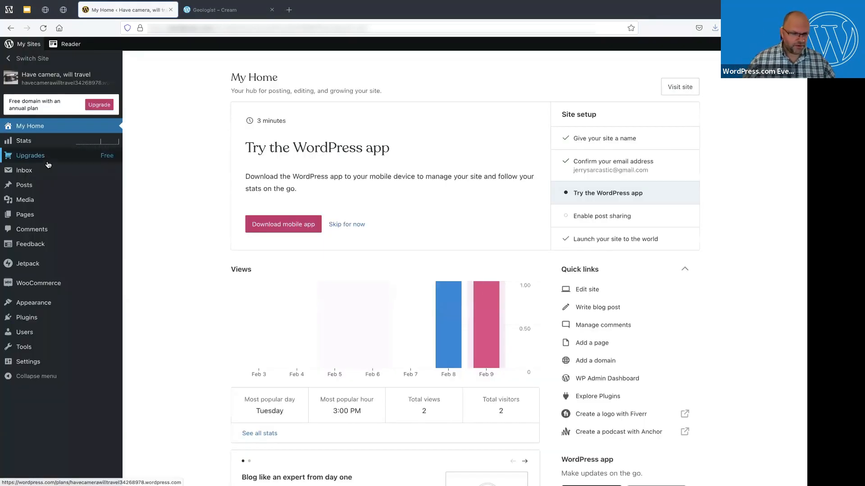
View the list of available sites and return to the last-listed "Have camera, will travel" site.
mouse_move(57, 163)
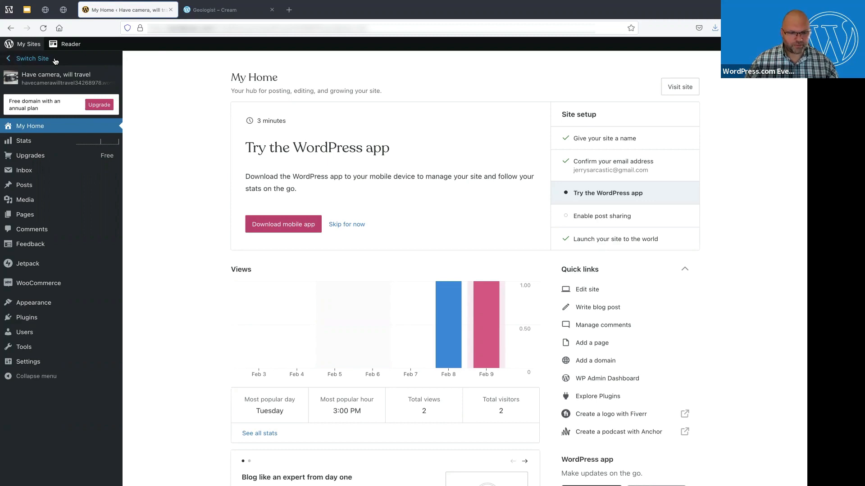
click(32, 58)
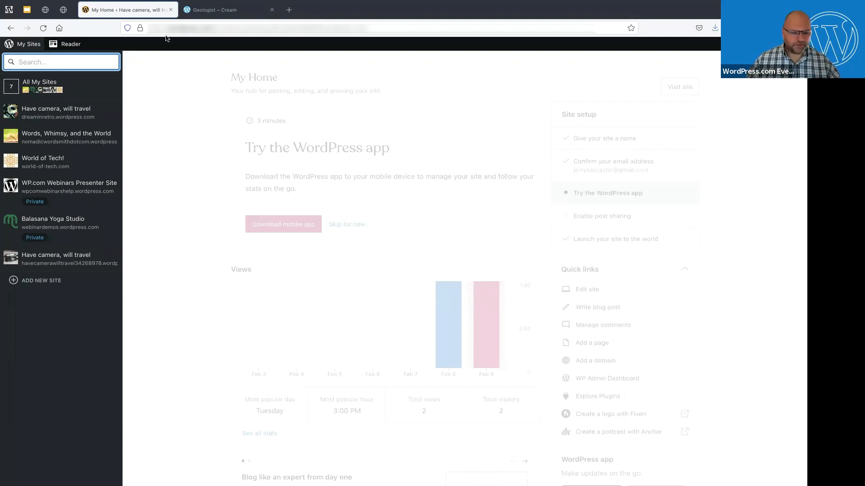
click(55, 257)
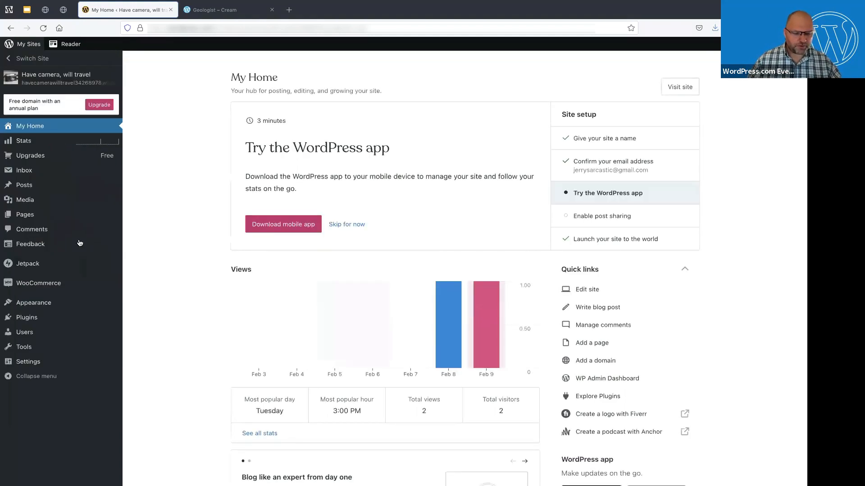
Open the site's Themes page and look through the recommended themes.
mouse_move(114, 215)
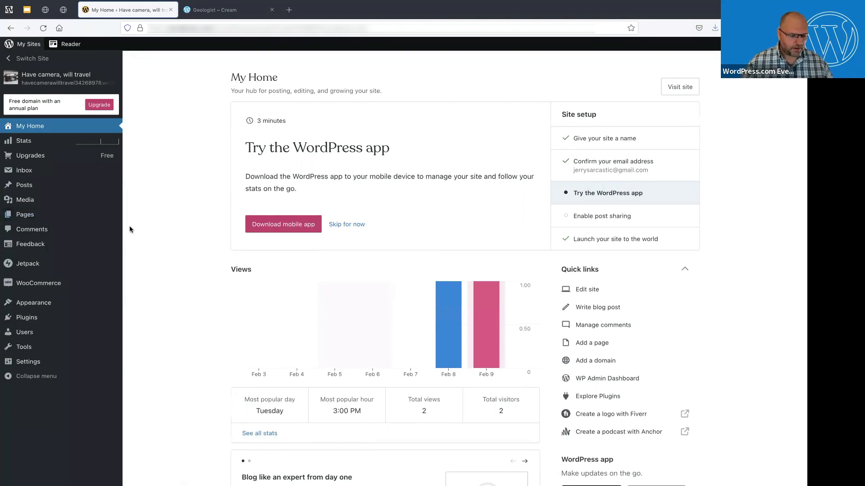
mouse_move(56, 307)
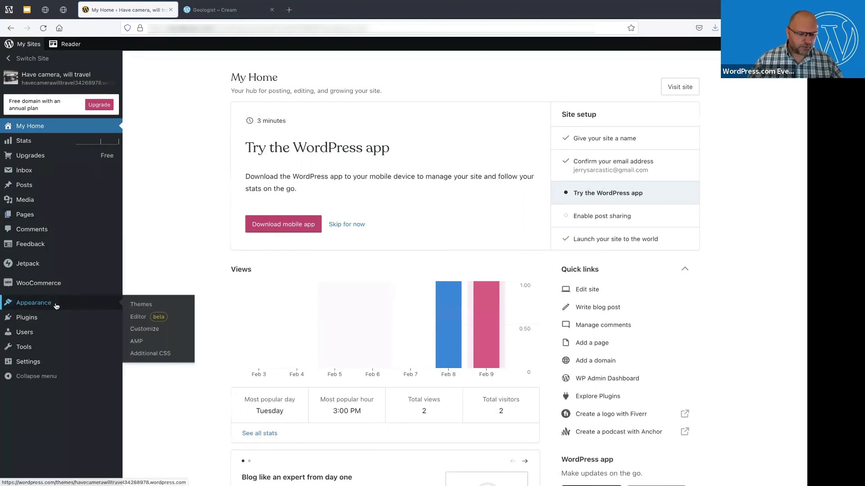
click(138, 305)
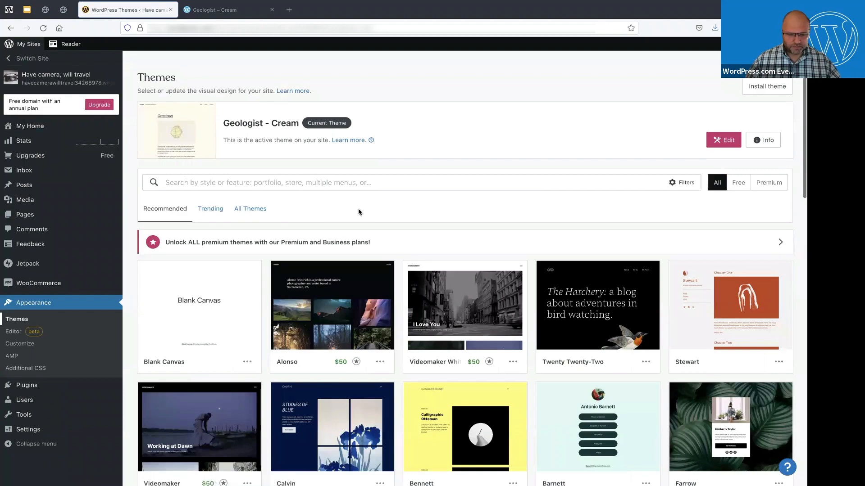
scroll(359, 212, down, 1)
scroll(359, 211, down, 10)
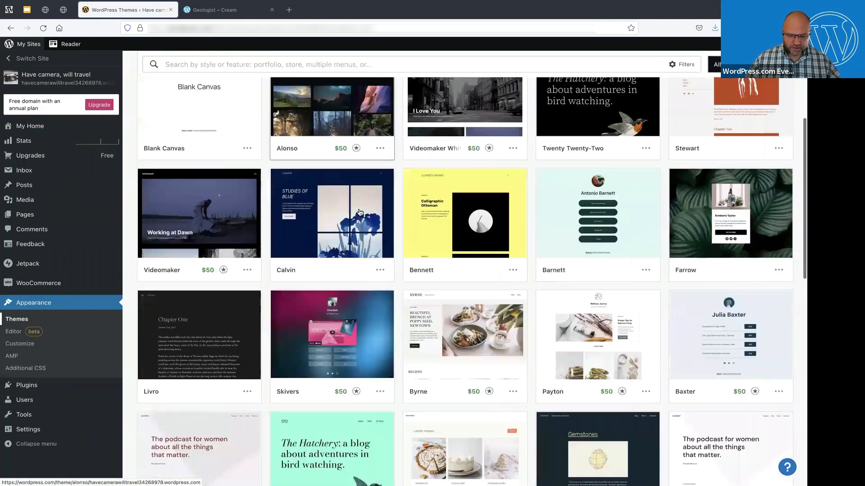
scroll(359, 212, down, 6)
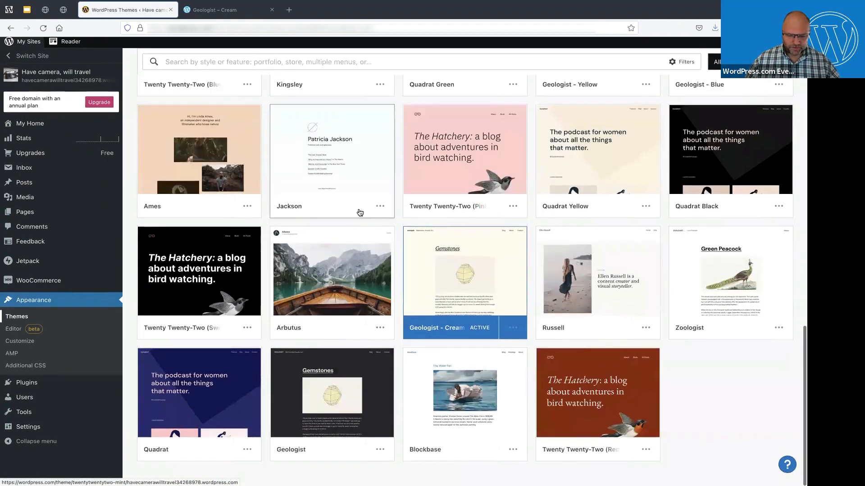
scroll(360, 213, up, 17)
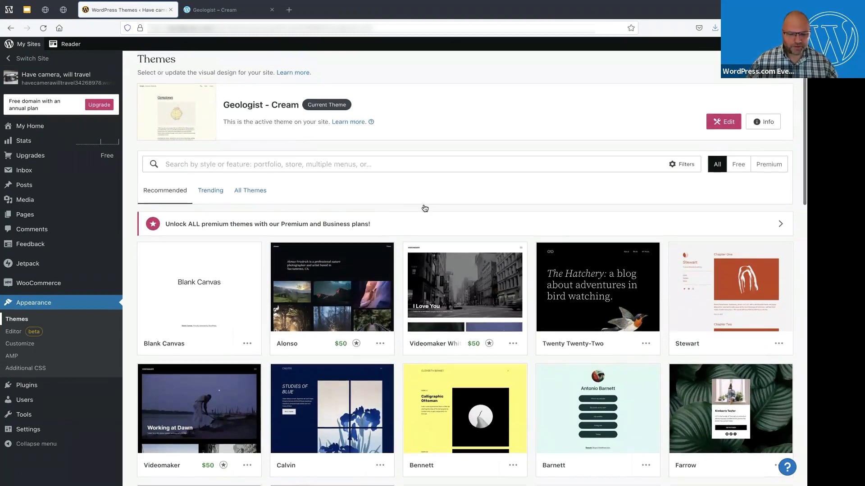
Show all themes instead of the recommended ones and browse the first rows.
scroll(422, 206, down, 1)
click(272, 180)
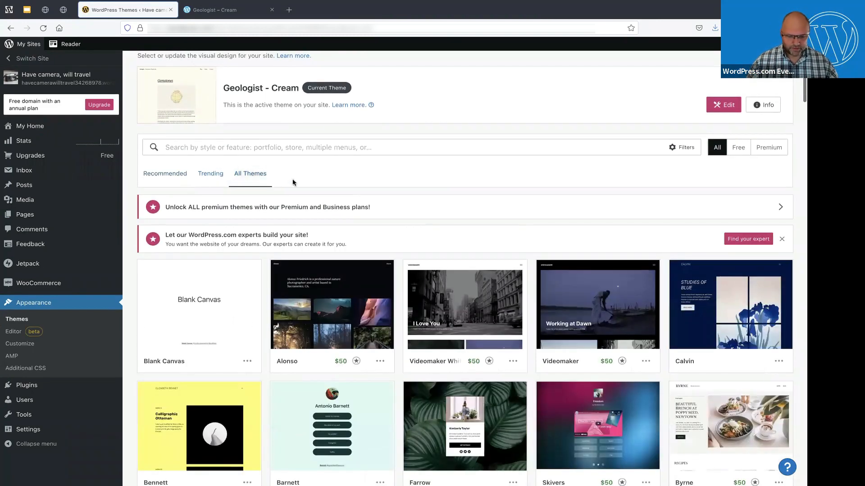
scroll(354, 209, down, 1)
scroll(352, 211, down, 2)
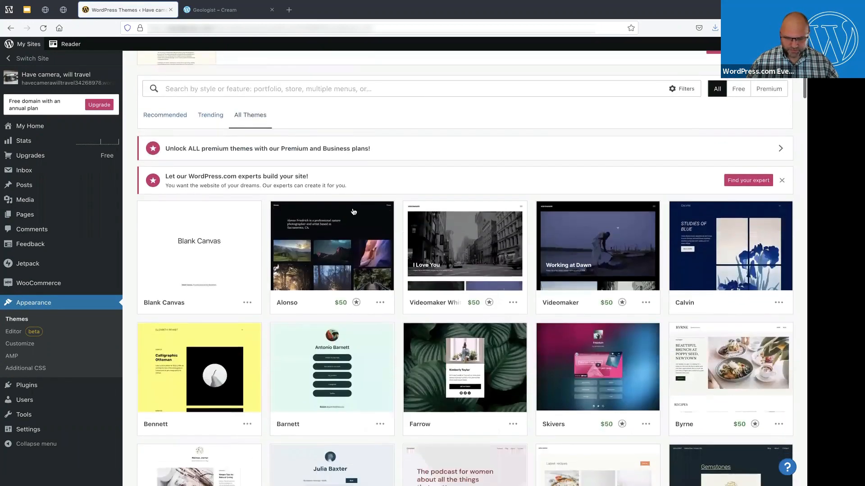
scroll(337, 225, up, 4)
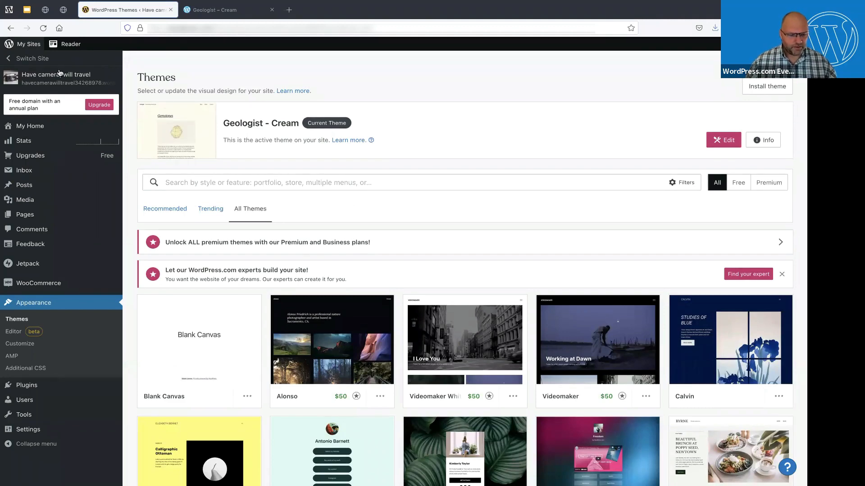
Switch to the first-listed "Have camera, will travel" site and look over its Themes page and appearance options.
click(31, 60)
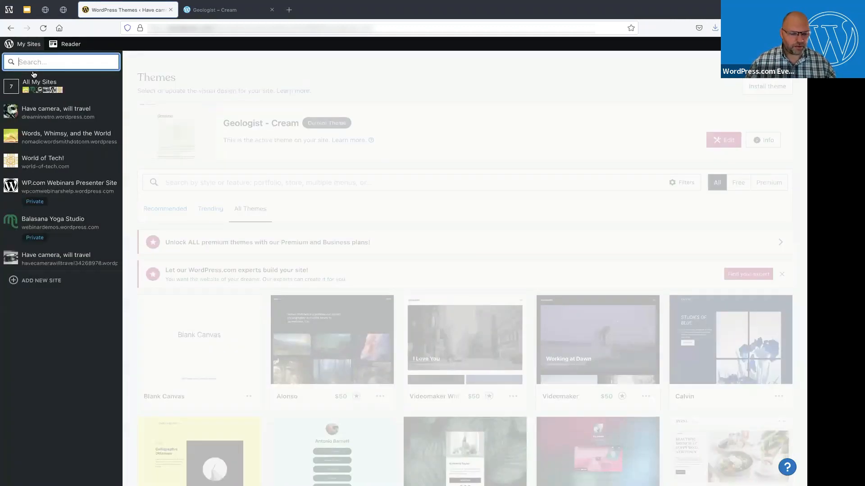
click(42, 110)
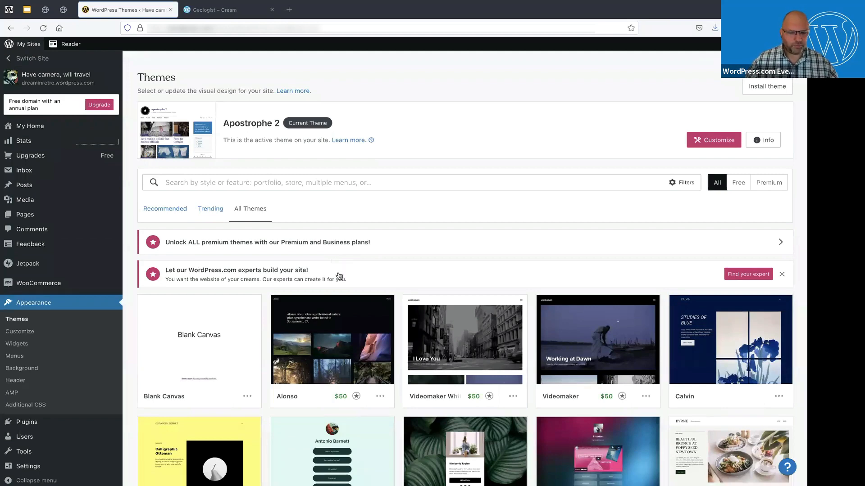
scroll(450, 373, down, 3)
scroll(450, 375, up, 3)
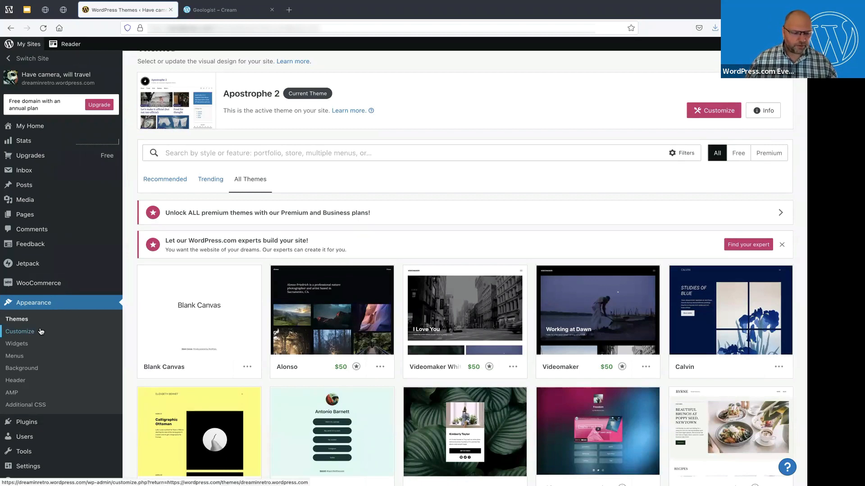
Return to the last-listed "Have camera, will travel" site and open its Index template in the site editor.
click(16, 59)
click(60, 256)
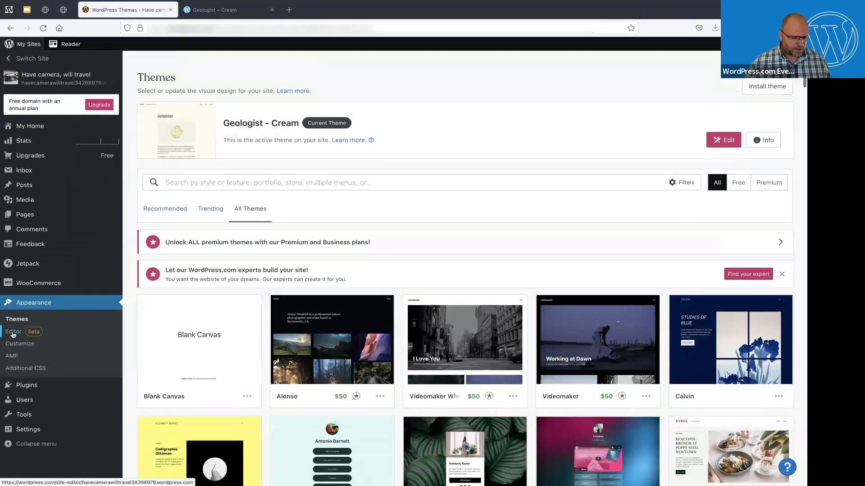
click(13, 332)
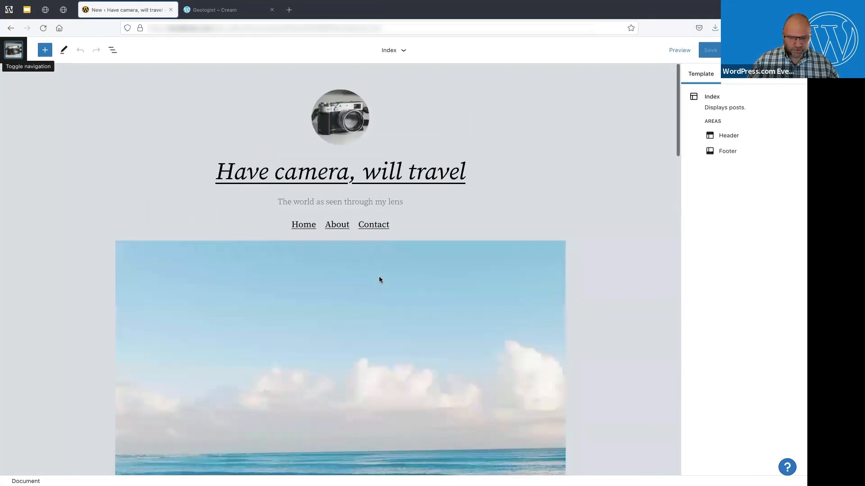
Show the template's block list, collapse Header Centered and select the second Query Loop.
scroll(379, 280, down, 5)
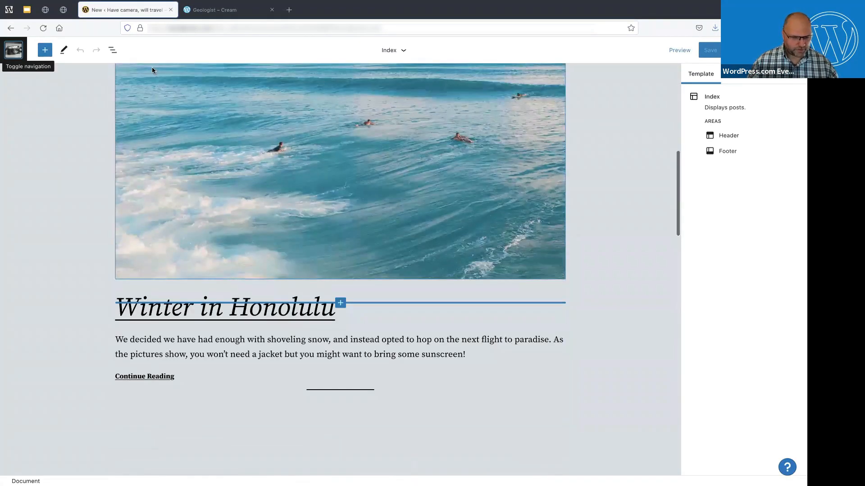
click(113, 50)
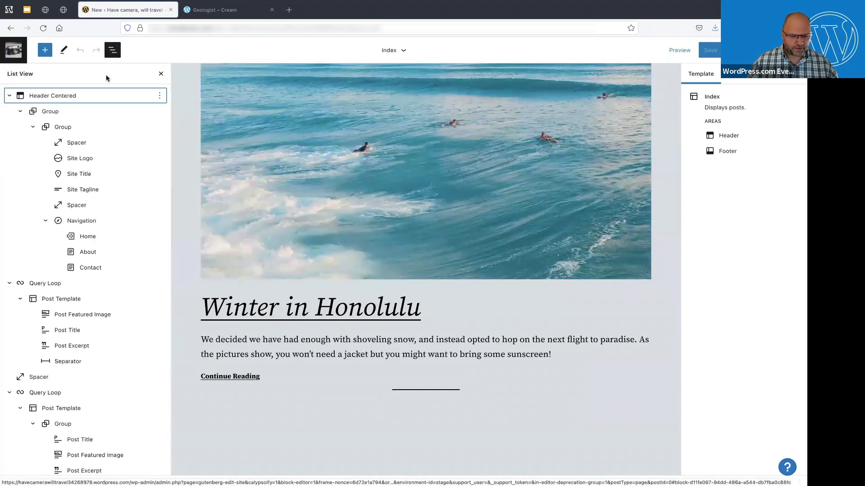
click(9, 96)
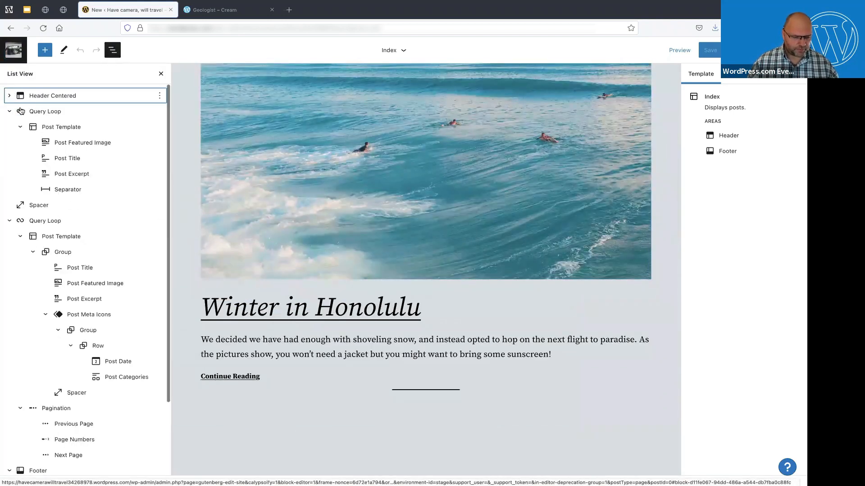
click(46, 224)
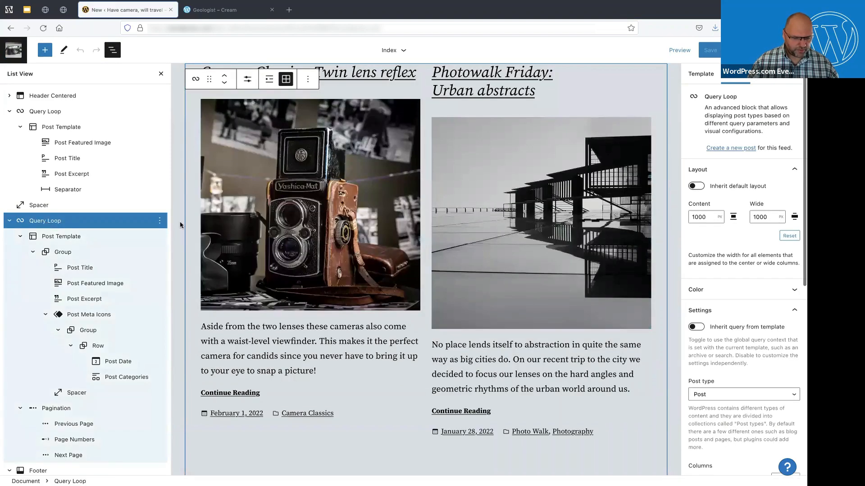
scroll(440, 96, up, 2)
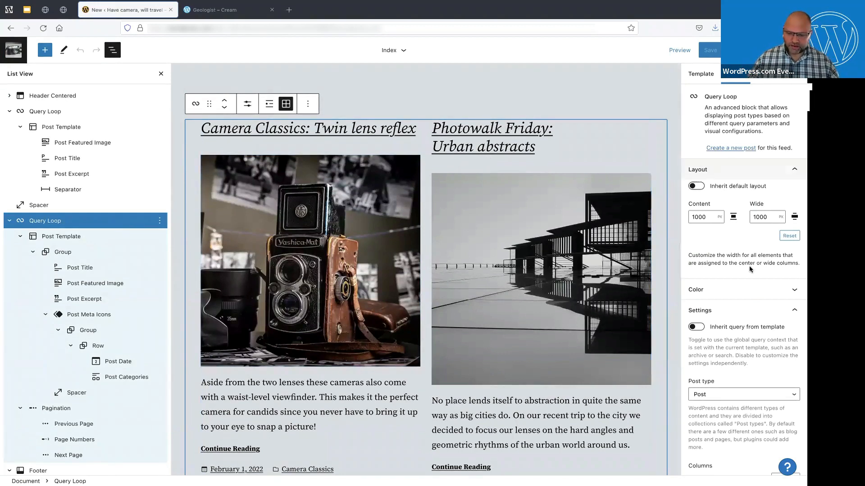
Review the second Query Loop's settings and the available post types, keeping Post.
scroll(745, 270, down, 5)
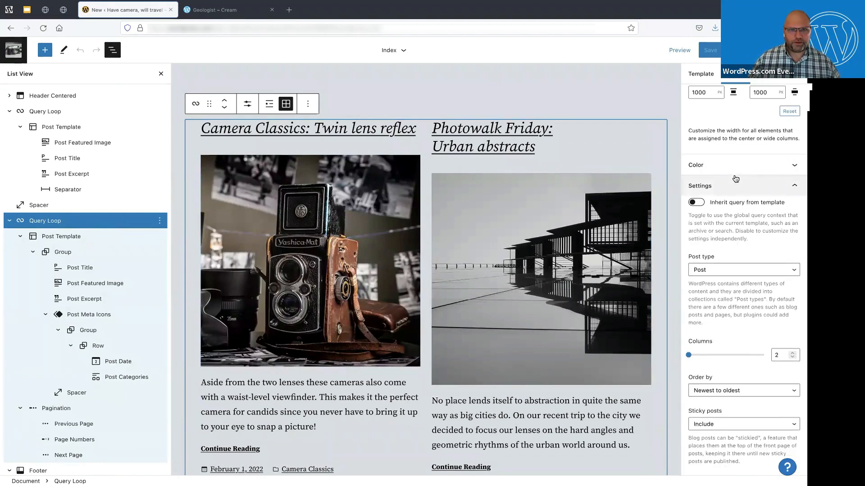
scroll(734, 190, down, 3)
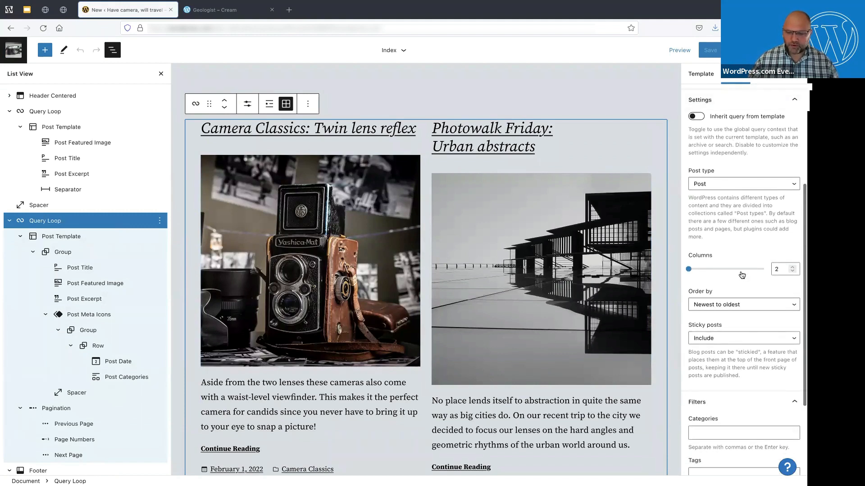
click(720, 185)
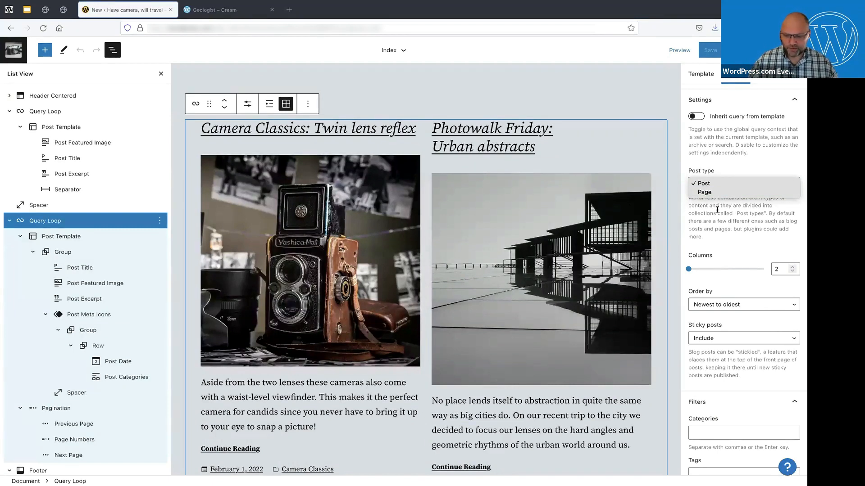
click(717, 210)
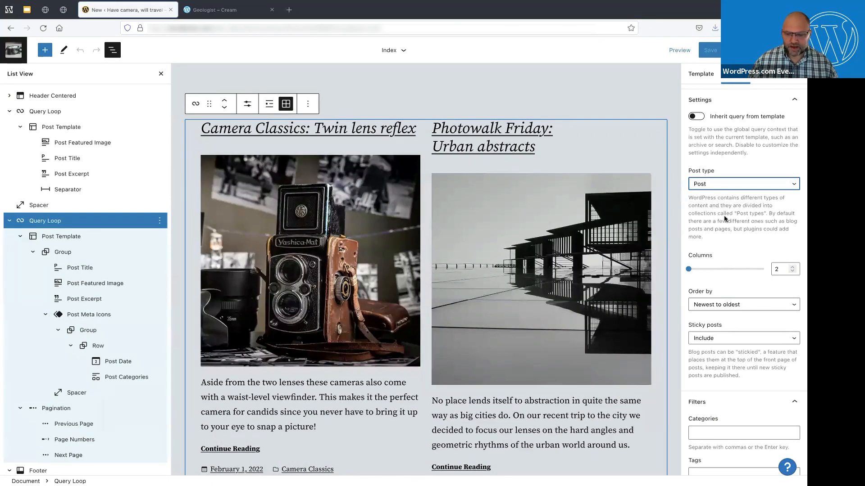
scroll(726, 215, down, 3)
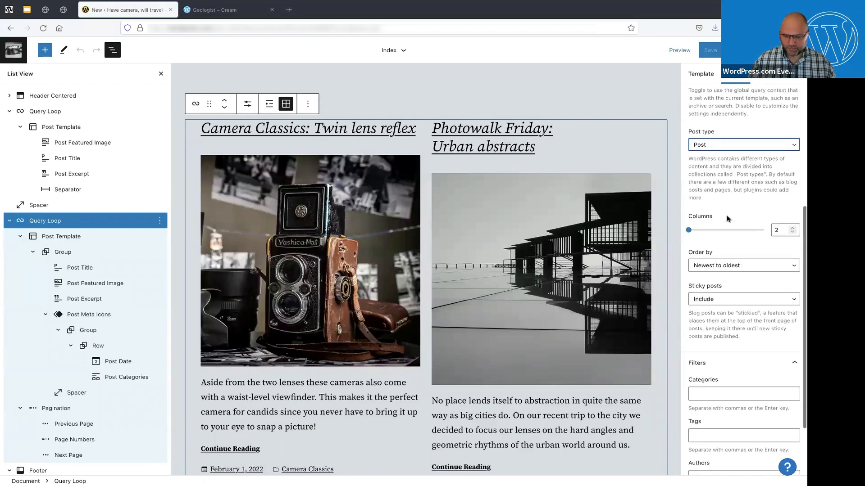
Try the "Oldest to newest" order on the second Query Loop's posts and switch back to "Newest to oldest".
click(770, 209)
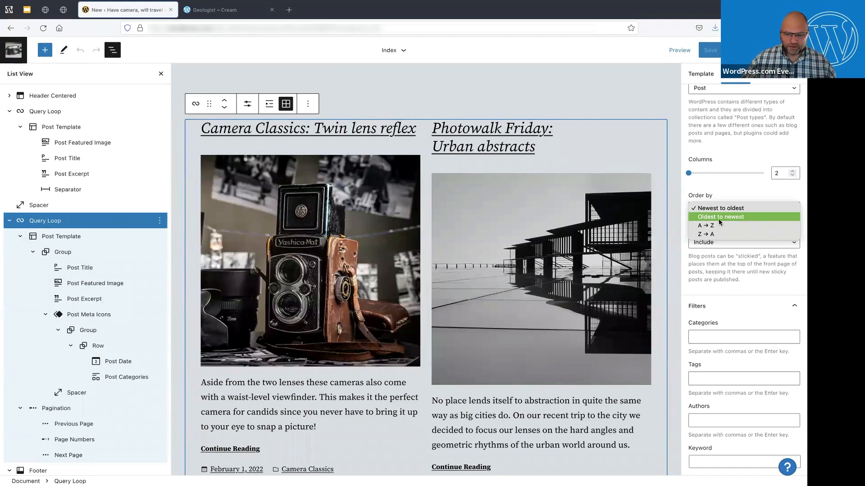
click(734, 216)
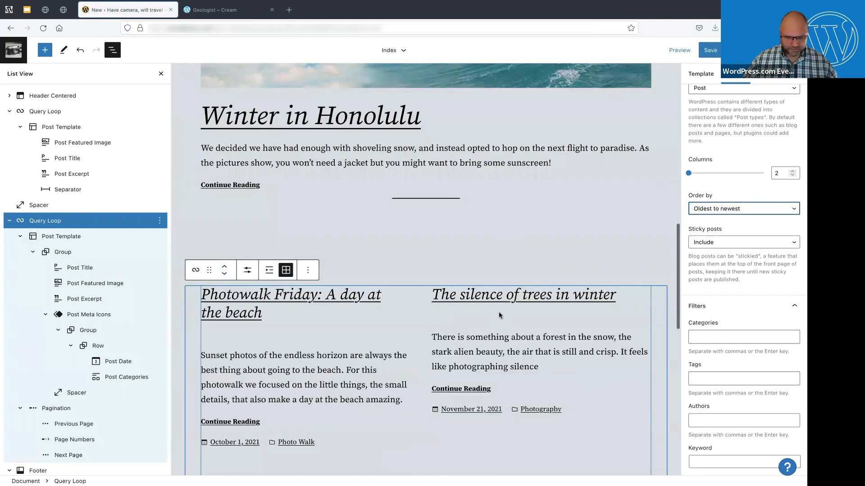
scroll(303, 312, down, 2)
scroll(303, 312, down, 3)
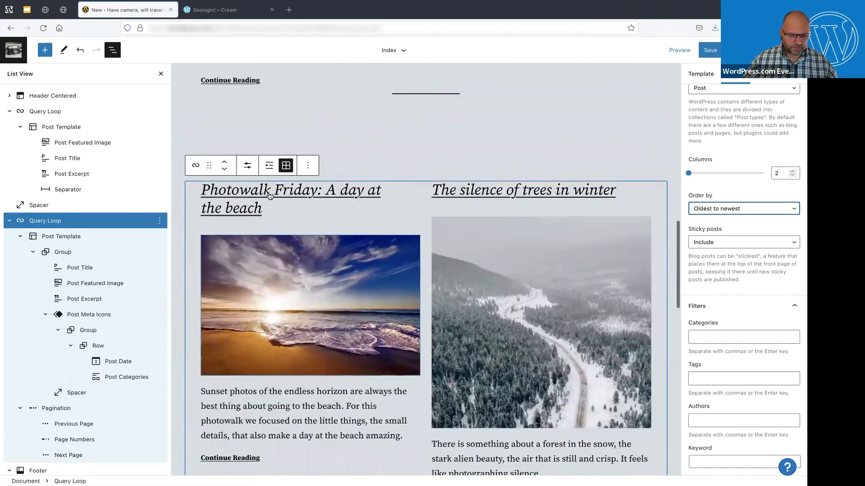
scroll(269, 212, down, 4)
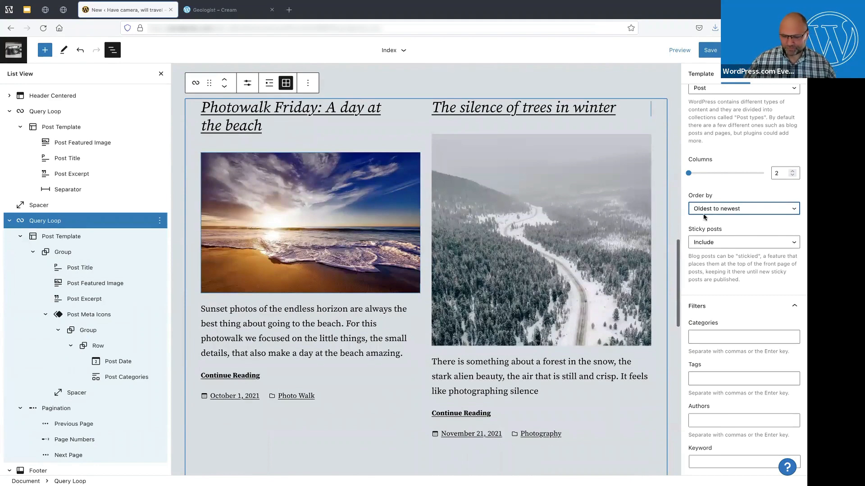
click(734, 209)
click(723, 207)
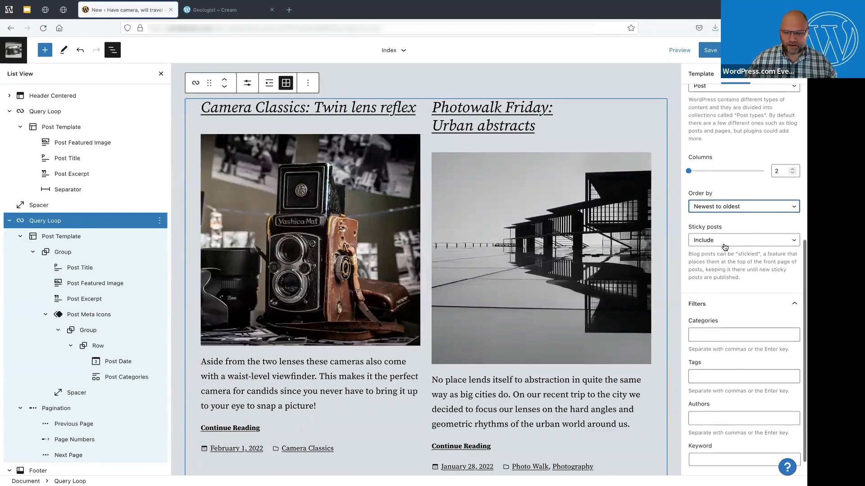
Filter the second Query Loop to the Photo Walk category and look through the filtered posts.
scroll(725, 247, down, 1)
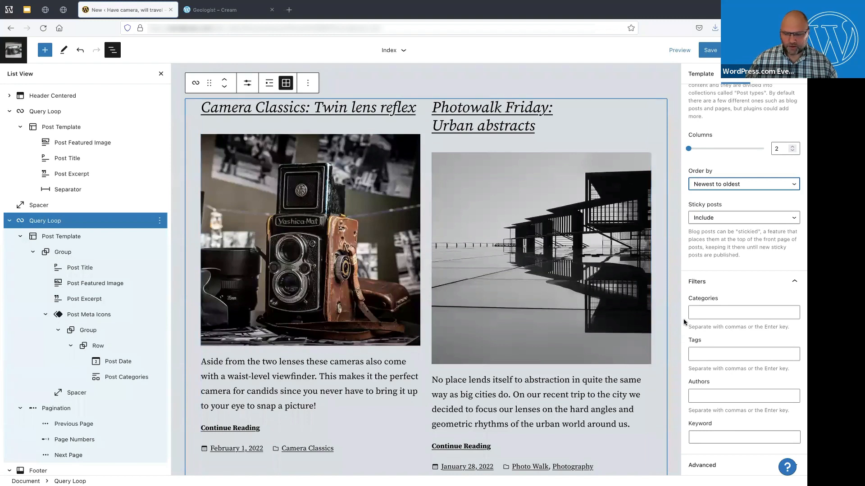
click(699, 315)
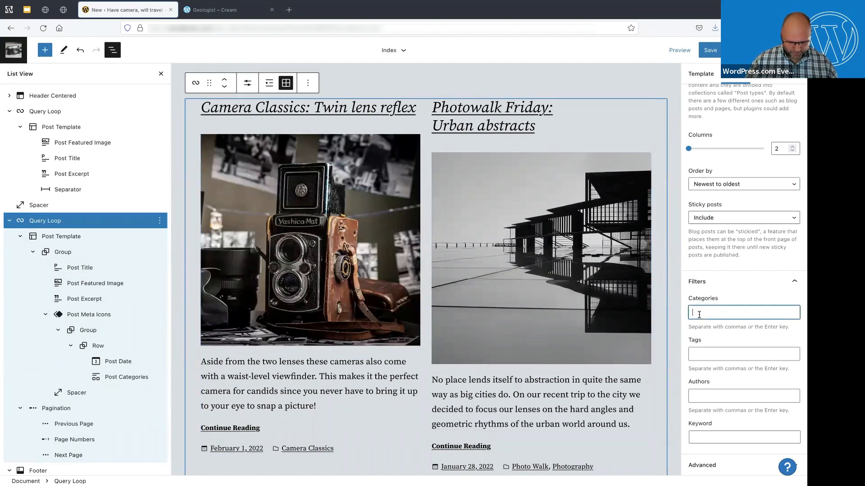
text(poho)
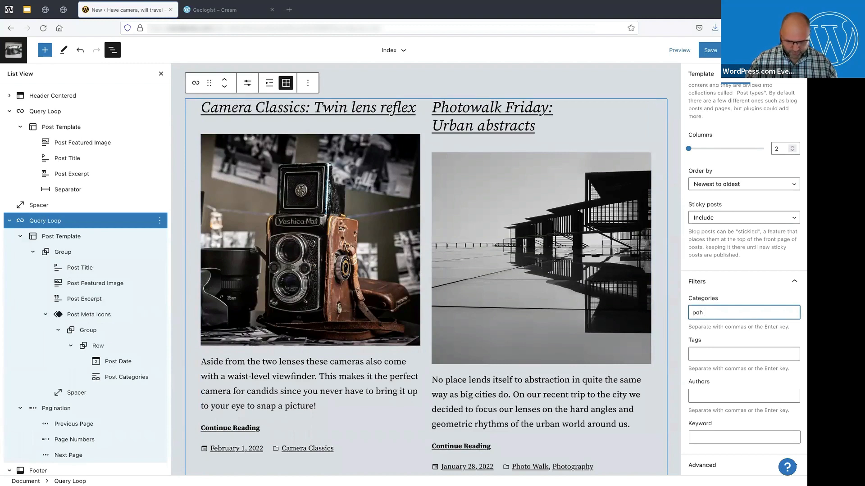
key(BackSpace)
key(BackSpace)
text(ho)
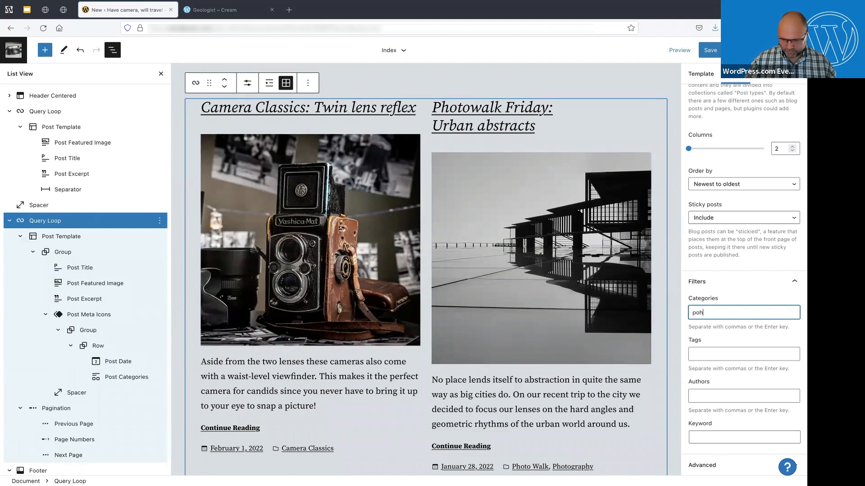
key(BackSpace)
key(BackSpace)
text(hot)
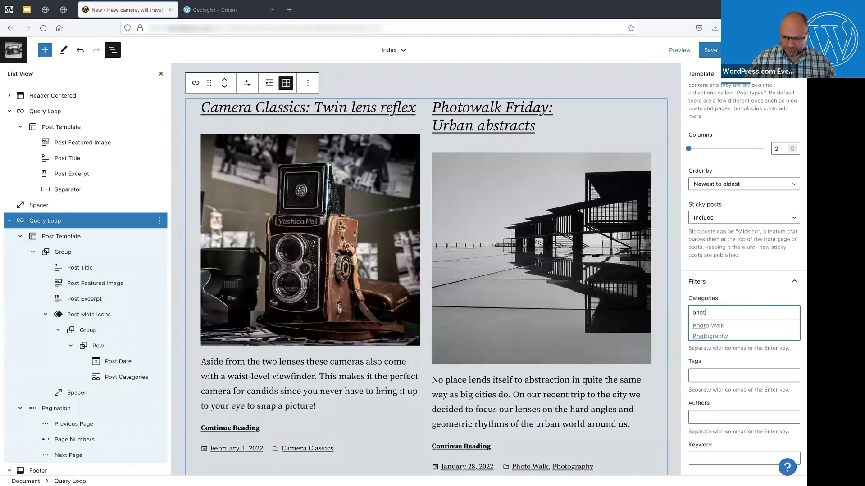
click(715, 326)
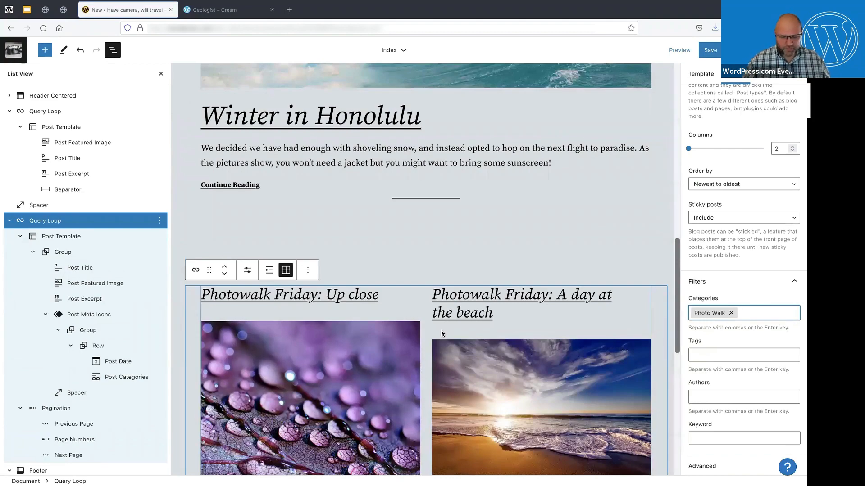
scroll(477, 232, down, 6)
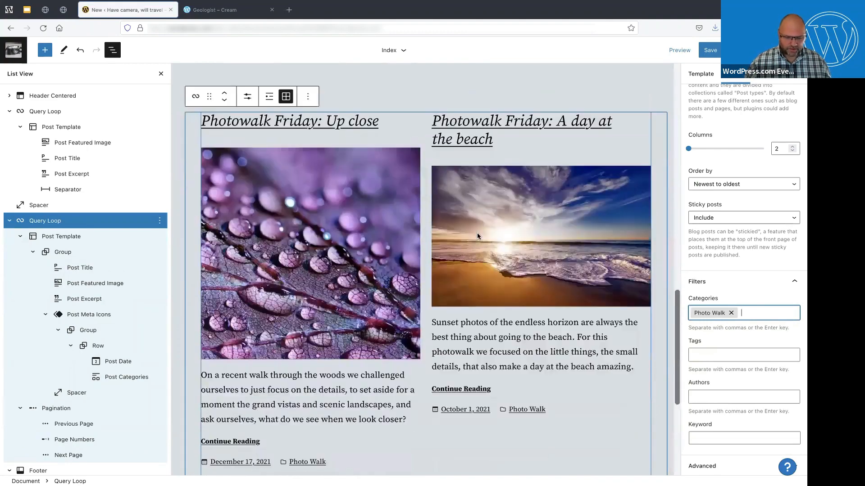
scroll(477, 233, down, 2)
scroll(477, 233, up, 5)
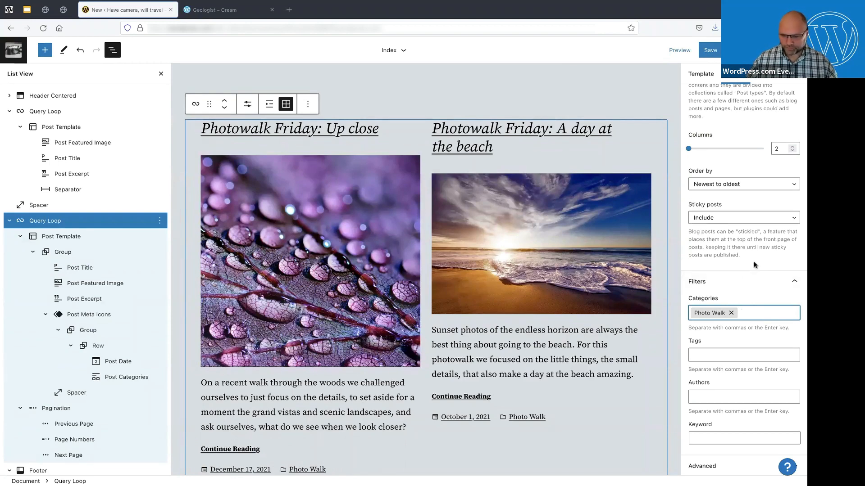
Remove the Photo Walk category filter from the second Query Loop.
scroll(746, 301, down, 1)
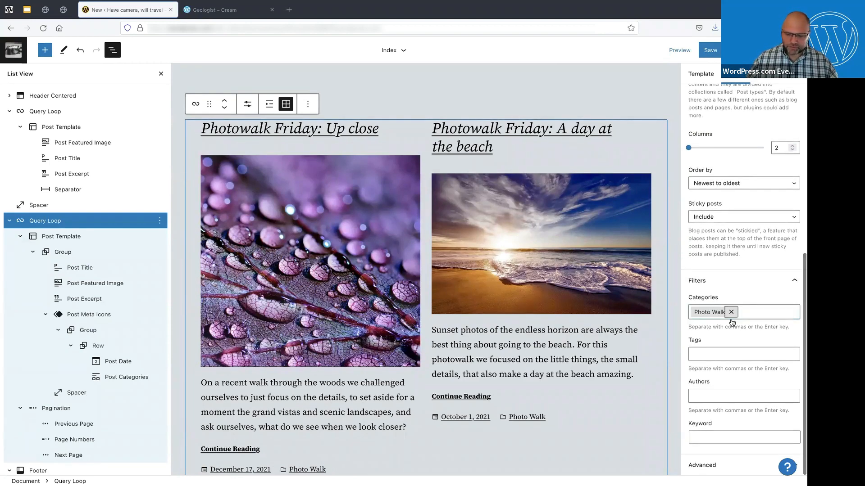
key(BackSpace)
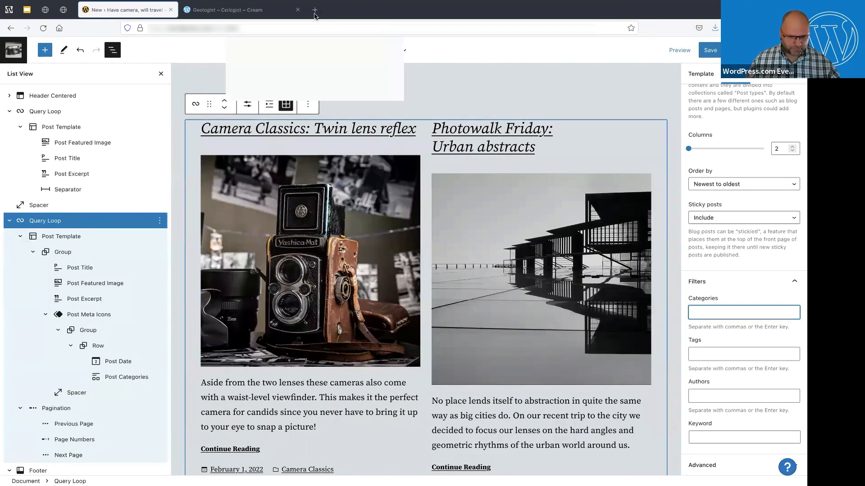
Compare the live "Have camera, will travel" front page, opened in a new tab, with the Geologist – Cream demo, and return to the site editor.
middle_click(314, 16)
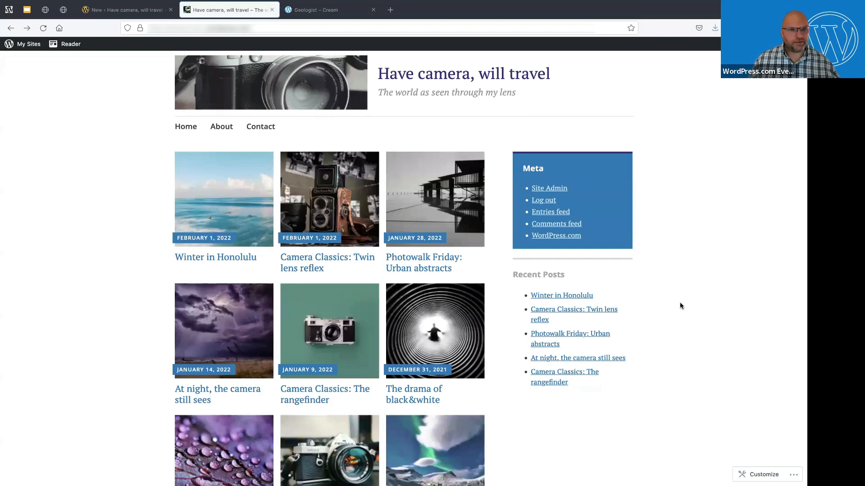
click(335, 10)
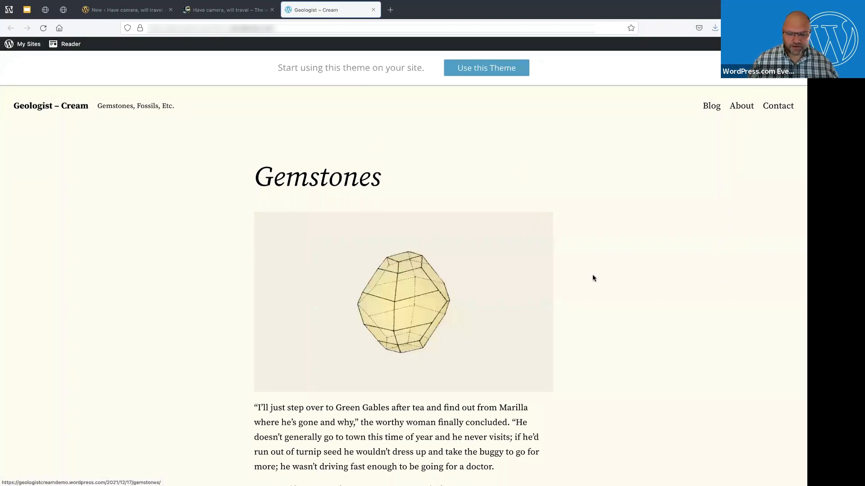
scroll(625, 357, down, 10)
scroll(624, 358, down, 5)
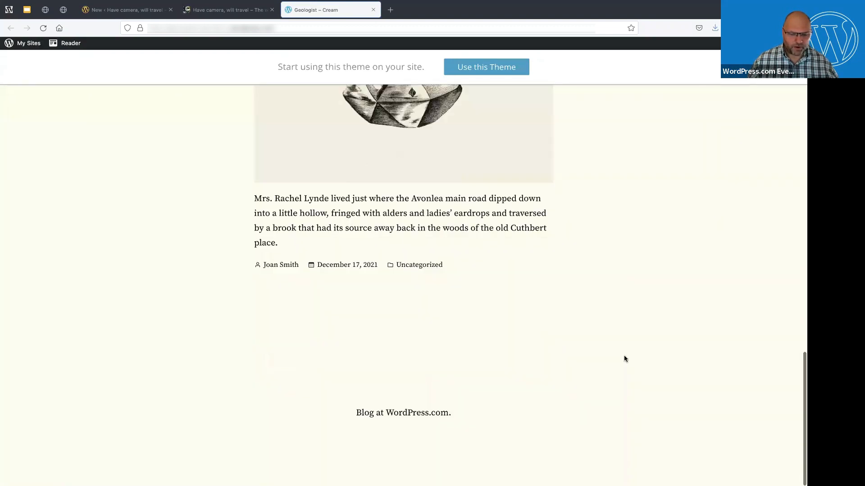
scroll(625, 359, up, 15)
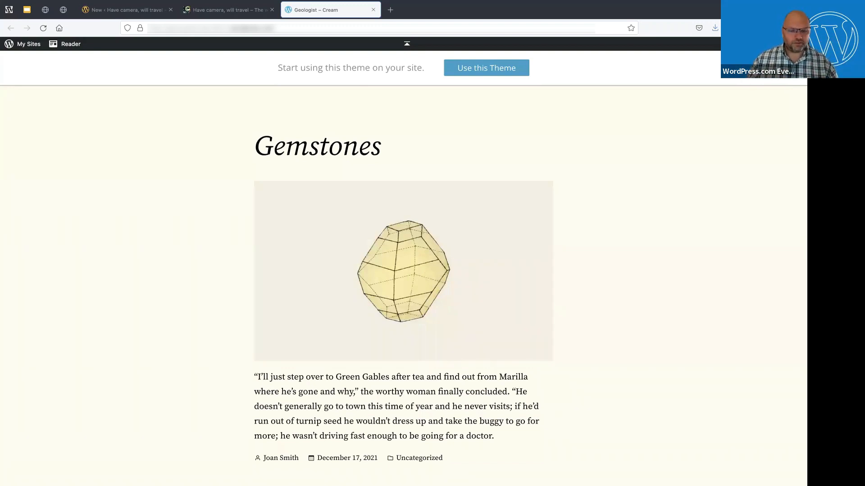
click(111, 10)
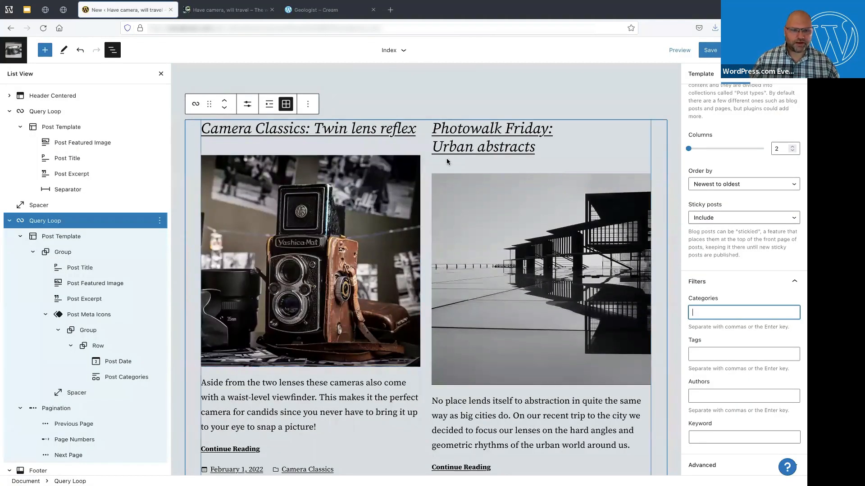
click(425, 106)
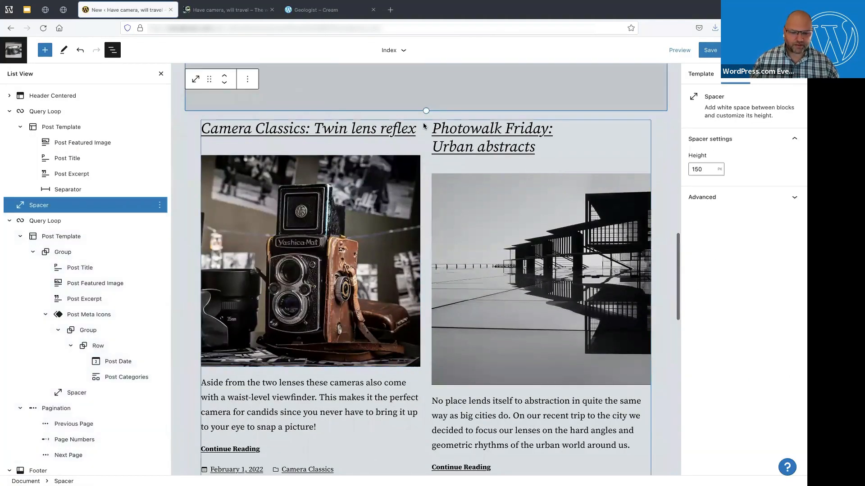
scroll(424, 126, up, 5)
scroll(424, 126, down, 6)
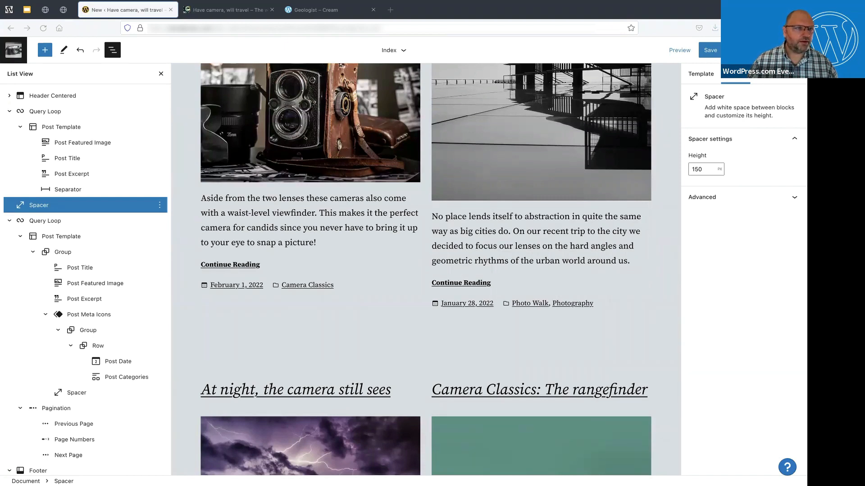
click(341, 18)
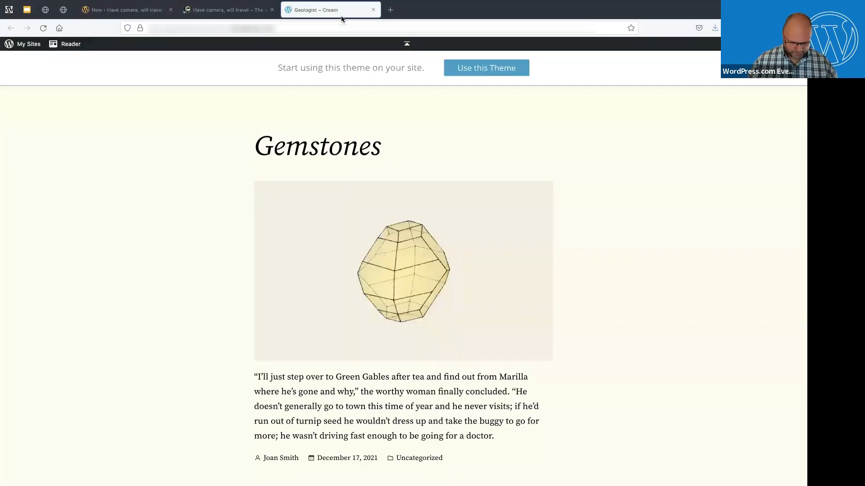
key(super+t)
text(https://wordpress.org/themes/)
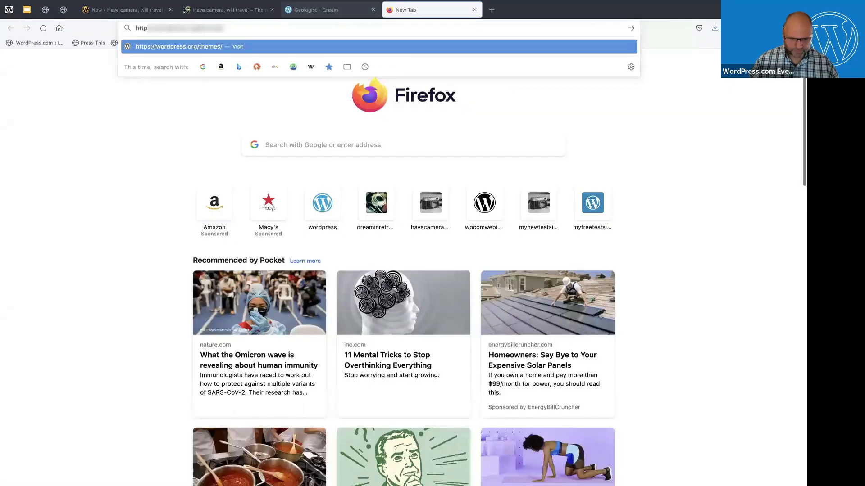
key(Return)
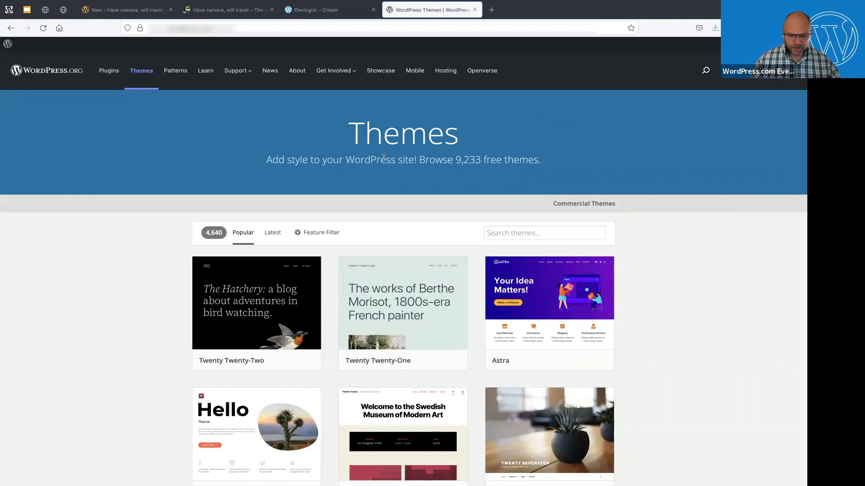
Filter the theme directory by the Full Site Editing feature.
scroll(384, 157, down, 1)
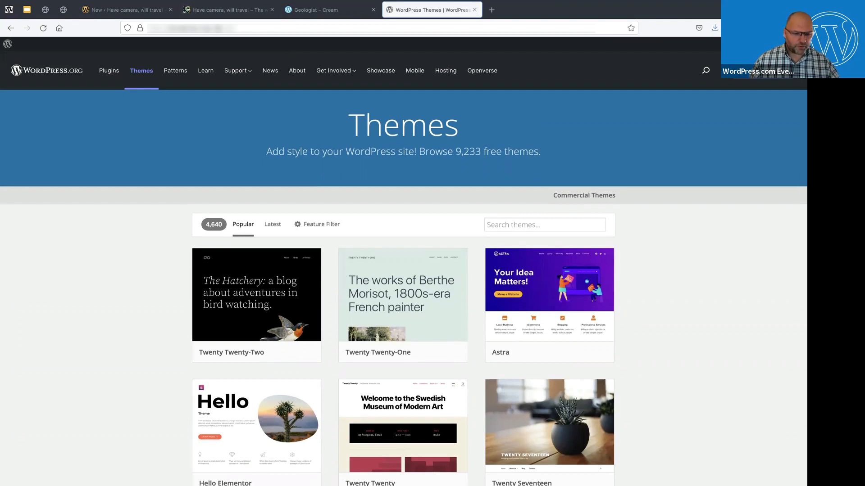
click(333, 227)
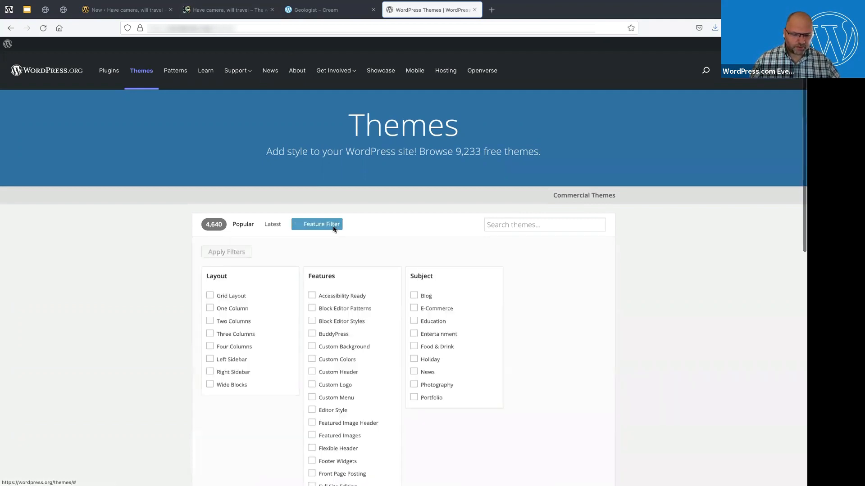
scroll(366, 221, down, 4)
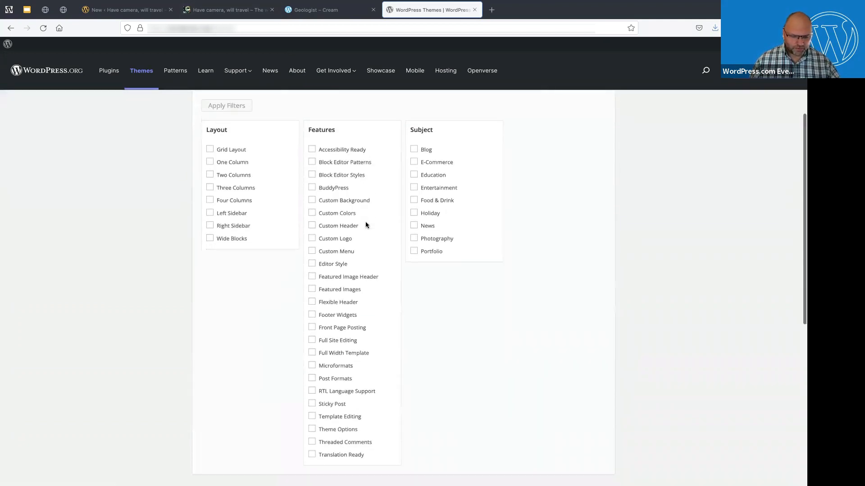
scroll(366, 225, down, 3)
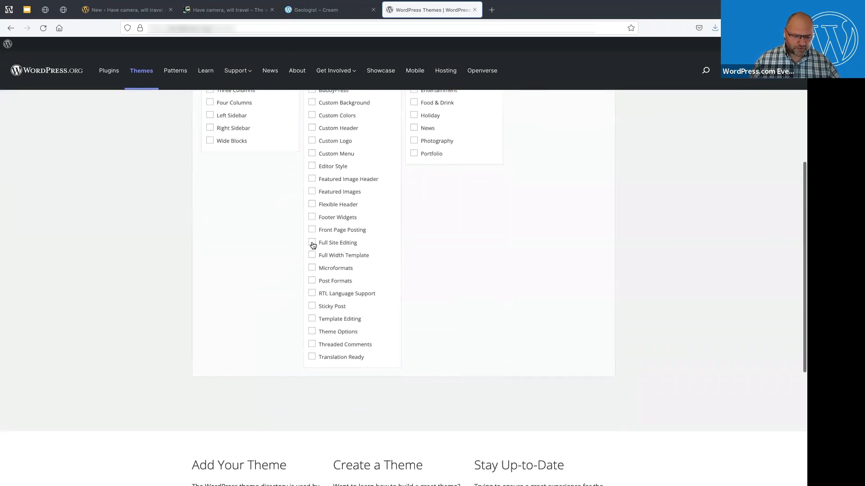
click(312, 244)
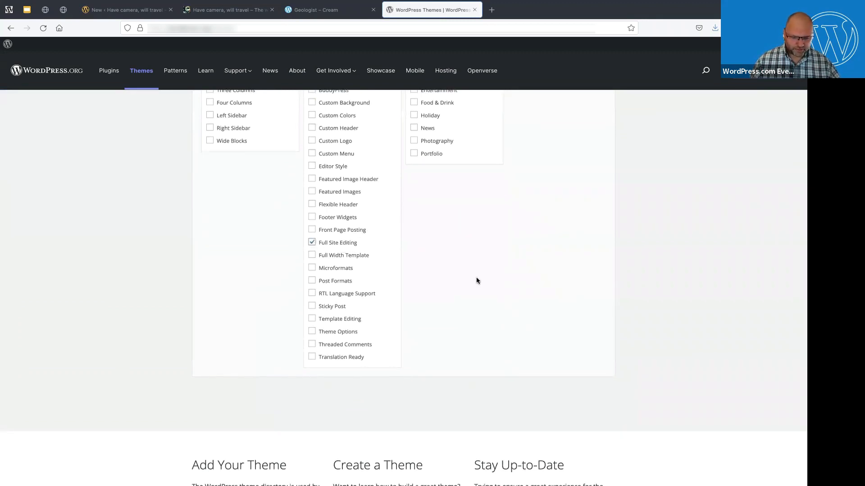
scroll(477, 280, up, 6)
click(230, 248)
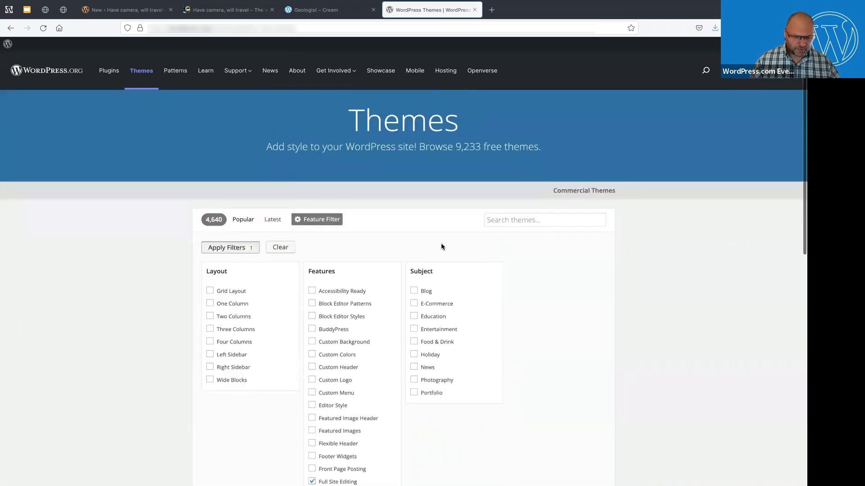
Browse the filtered Full Site Editing themes, load more of them, and return to the beginning of the results.
scroll(482, 250, down, 2)
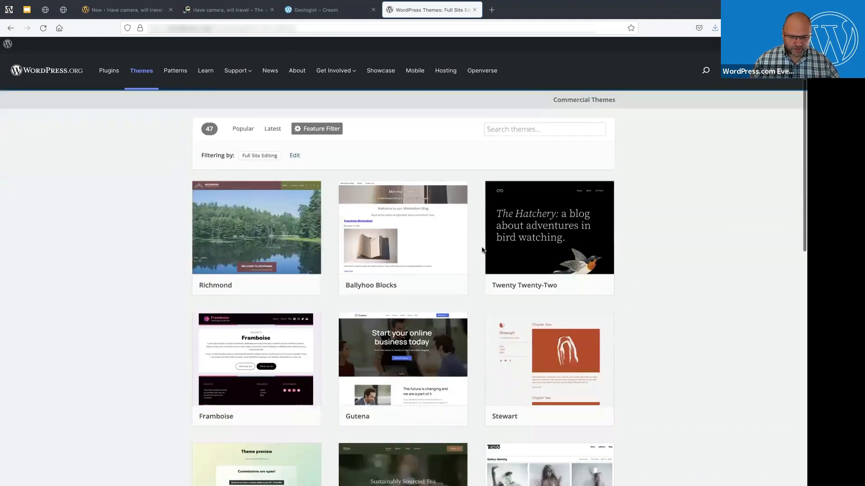
scroll(482, 250, down, 8)
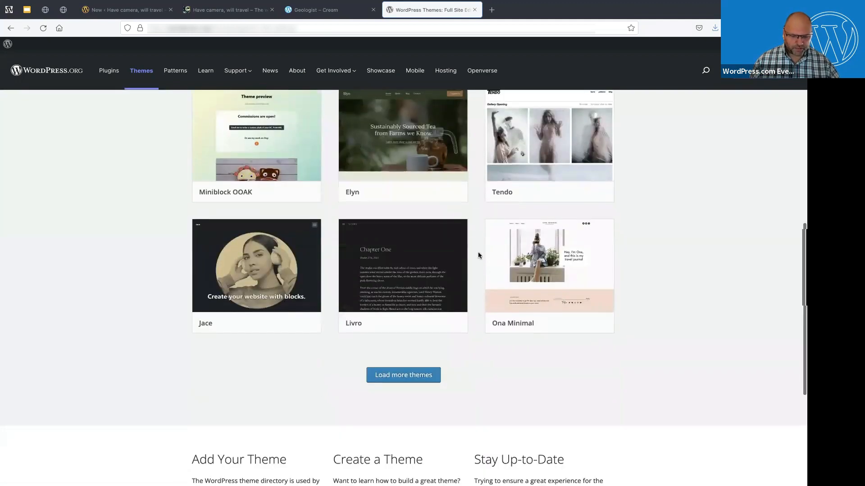
click(410, 375)
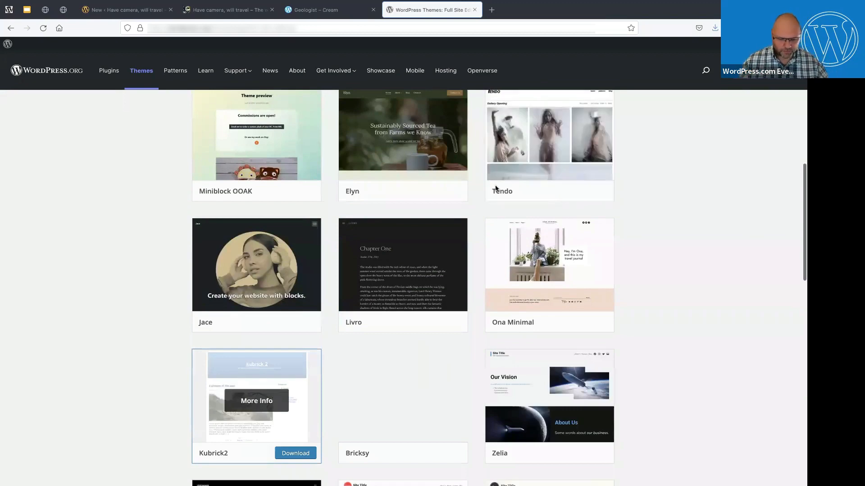
scroll(495, 187, down, 7)
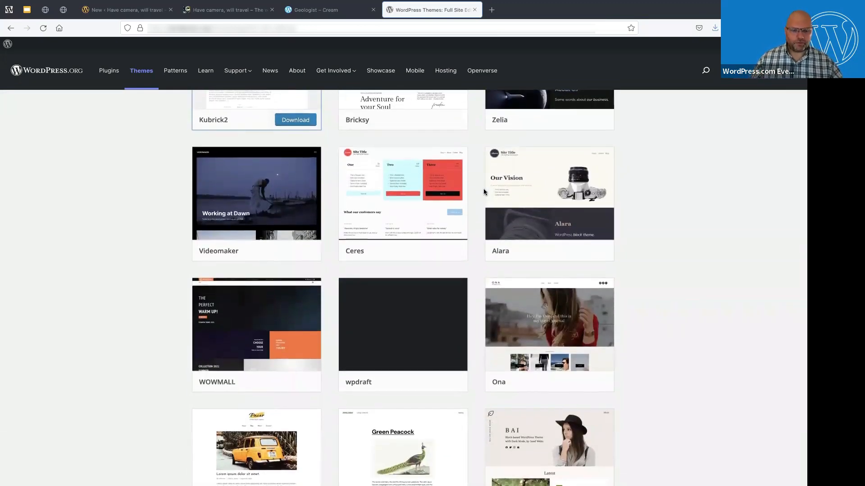
scroll(484, 192, up, 15)
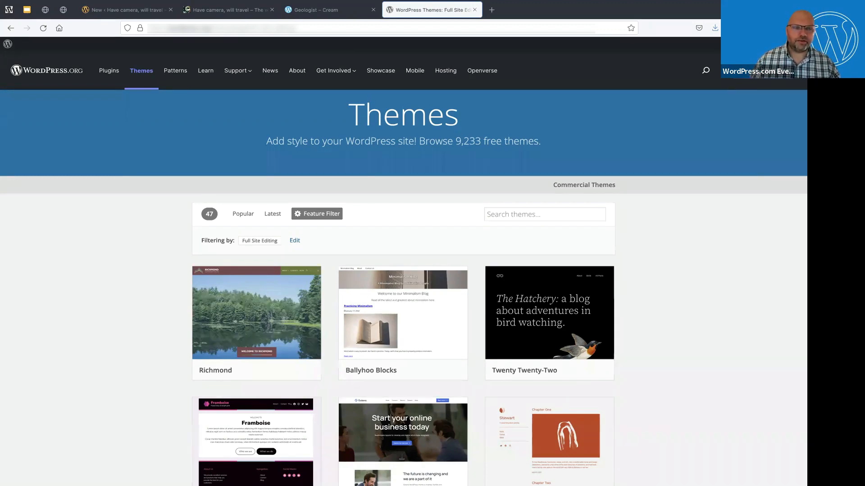
Go back to the "Have camera, will travel" site editor and look through its list of template parts.
click(128, 11)
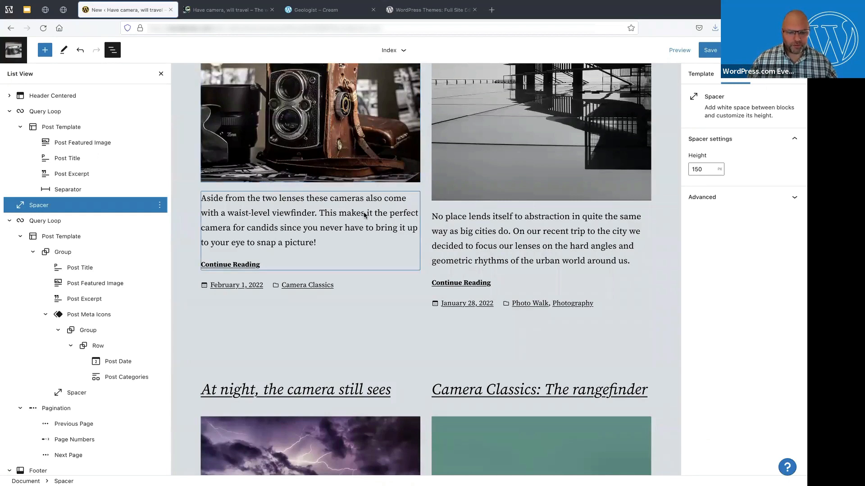
scroll(280, 163, up, 1)
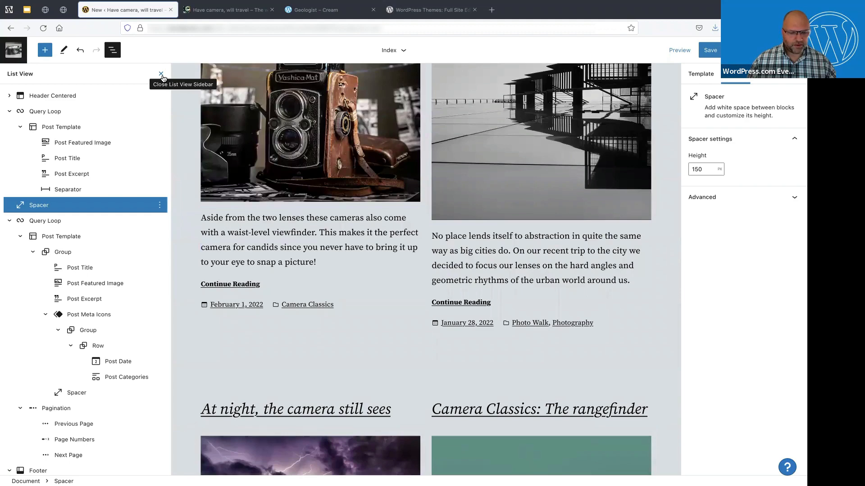
click(53, 96)
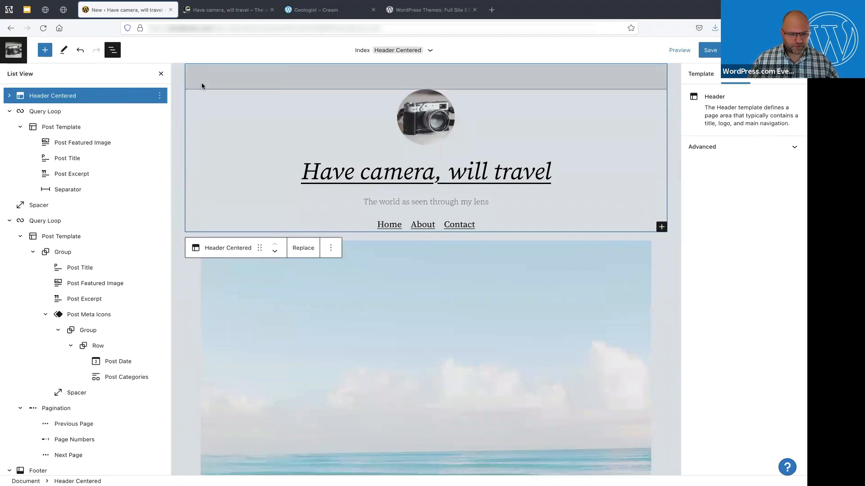
click(14, 50)
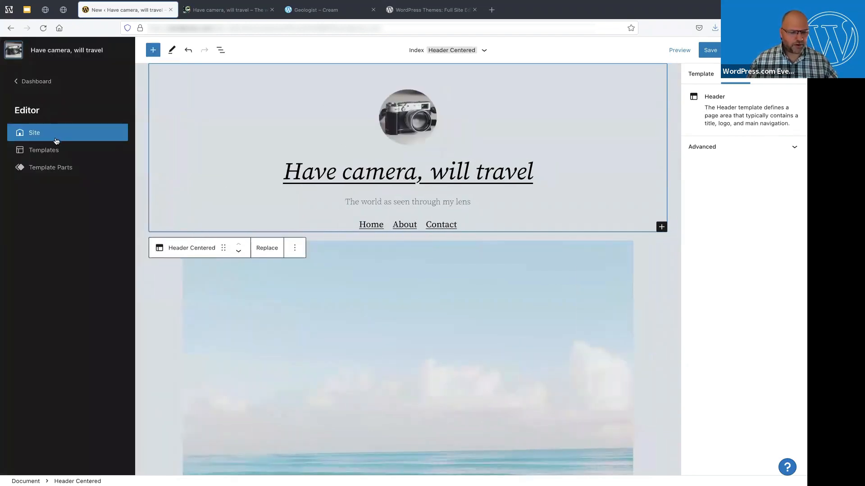
click(69, 168)
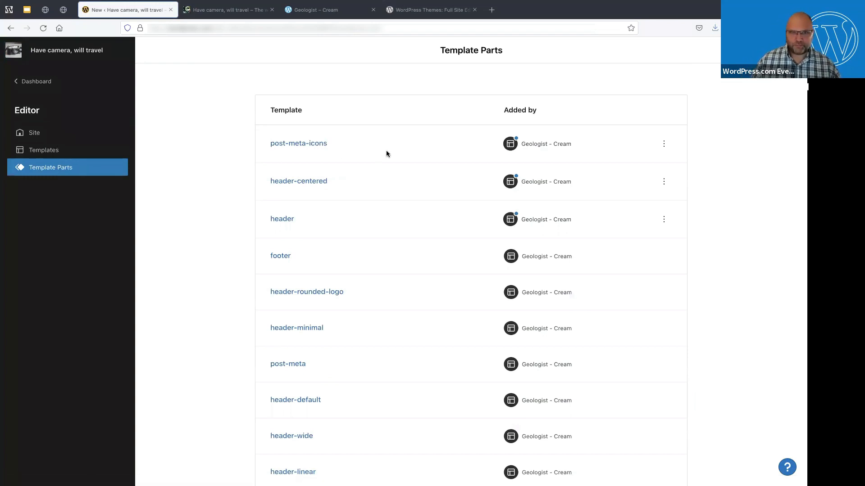
scroll(386, 154, down, 2)
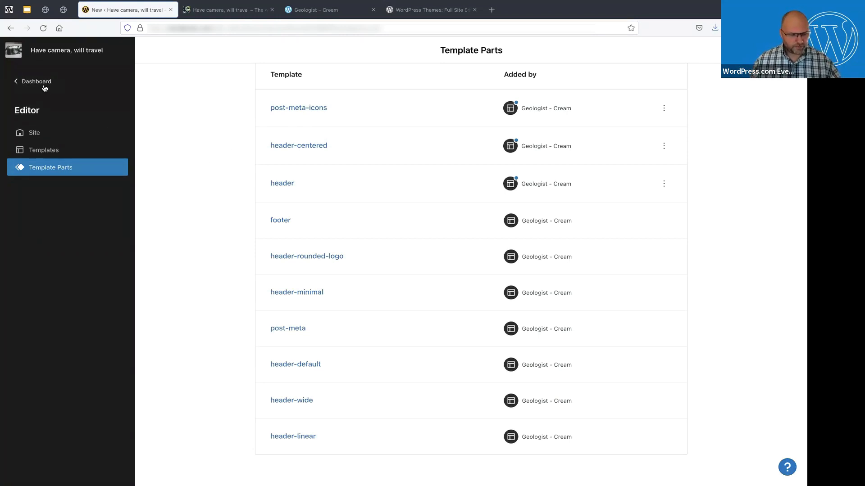
Return to the site's Index template and start a new, empty menu in the header's Navigation block.
click(44, 133)
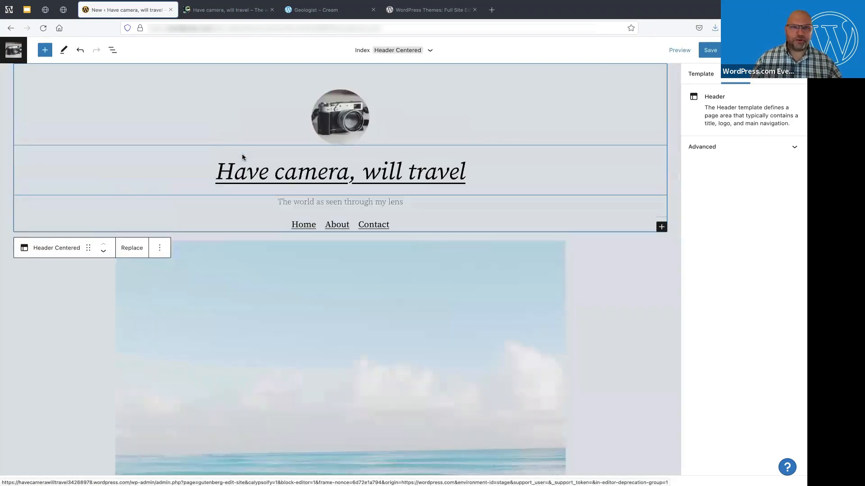
click(318, 225)
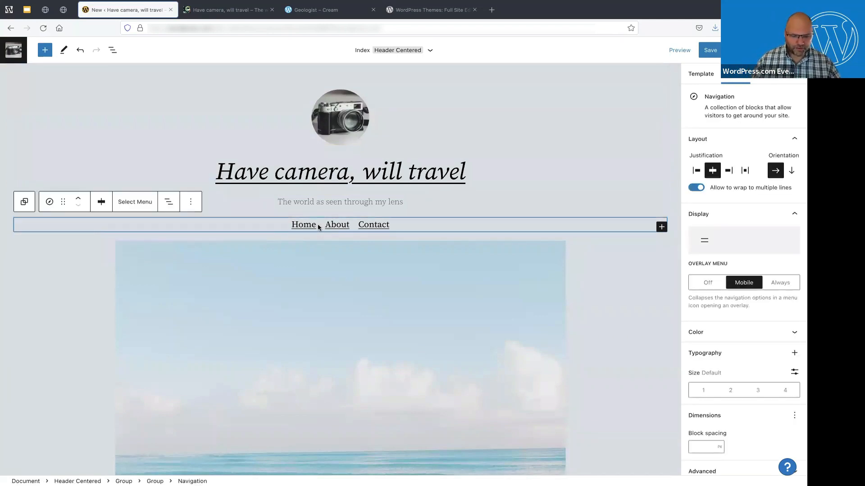
click(130, 206)
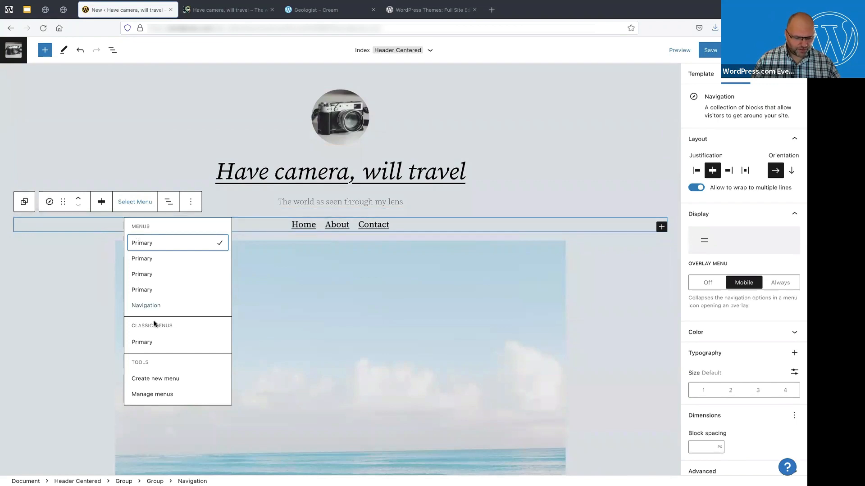
click(161, 380)
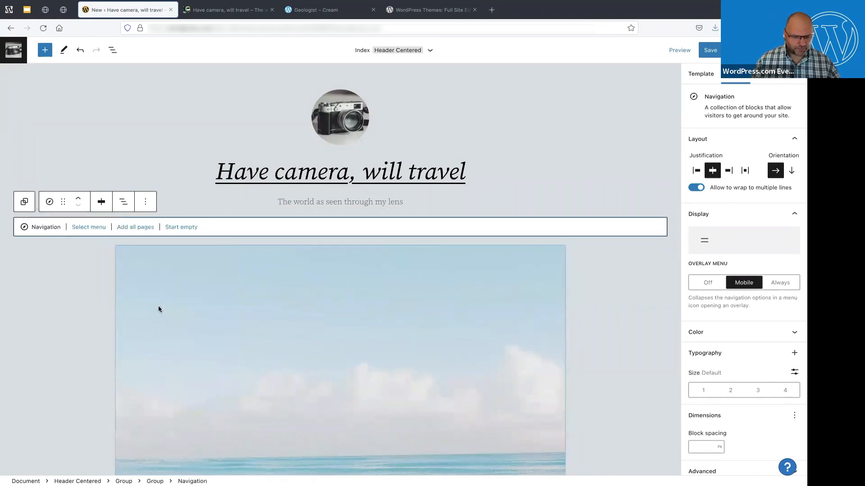
click(180, 231)
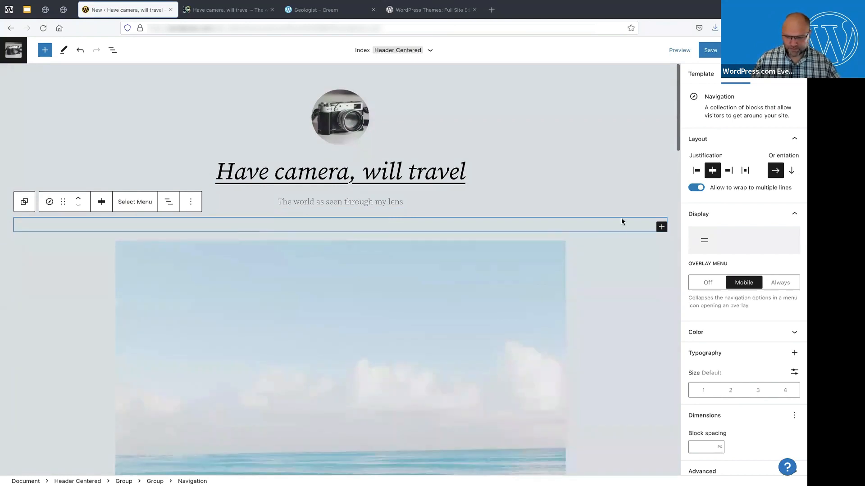
Add a custom URL link named "Home" to the empty header navigation menu.
click(660, 226)
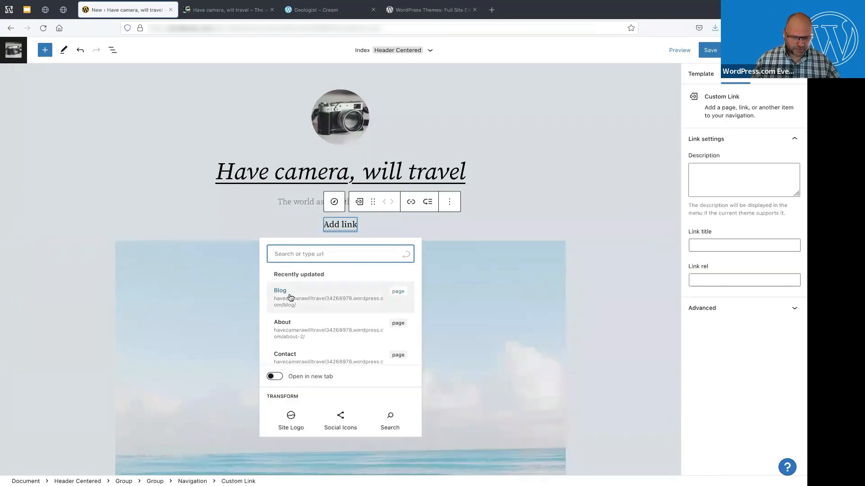
scroll(315, 331, down, 1)
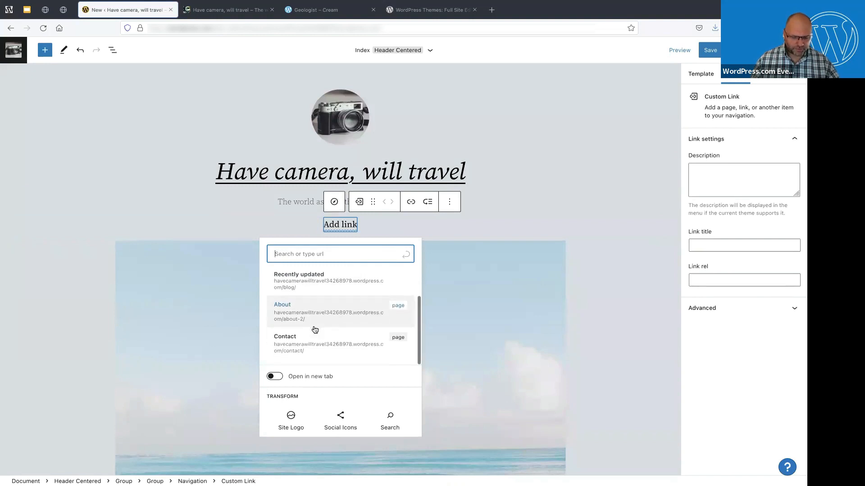
scroll(314, 330, up, 1)
scroll(315, 330, down, 1)
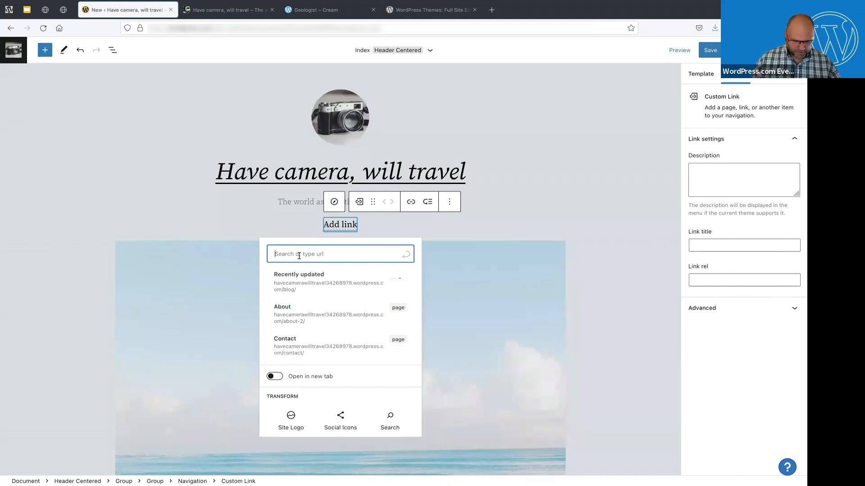
text(Home)
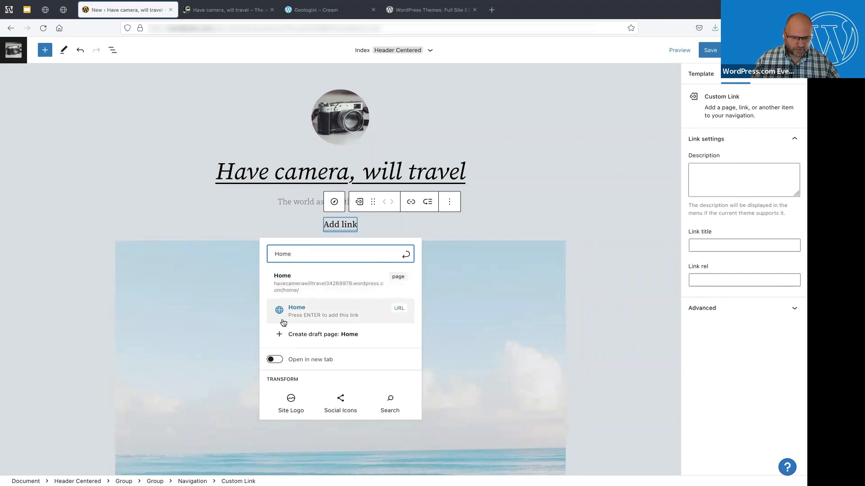
click(305, 311)
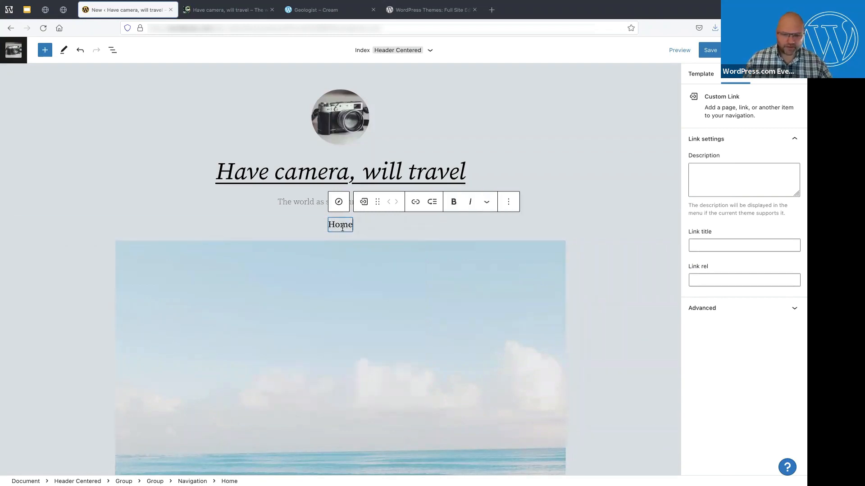
Add a link to the Blog page after Home in the header navigation menu.
click(601, 220)
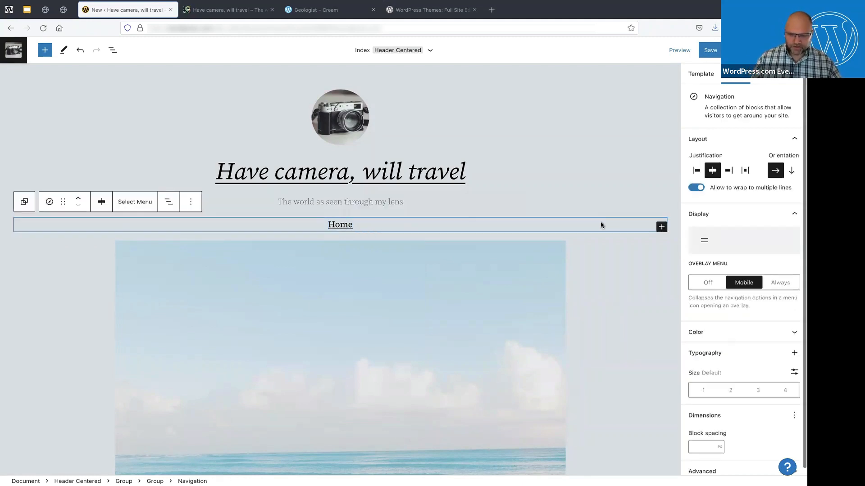
click(662, 228)
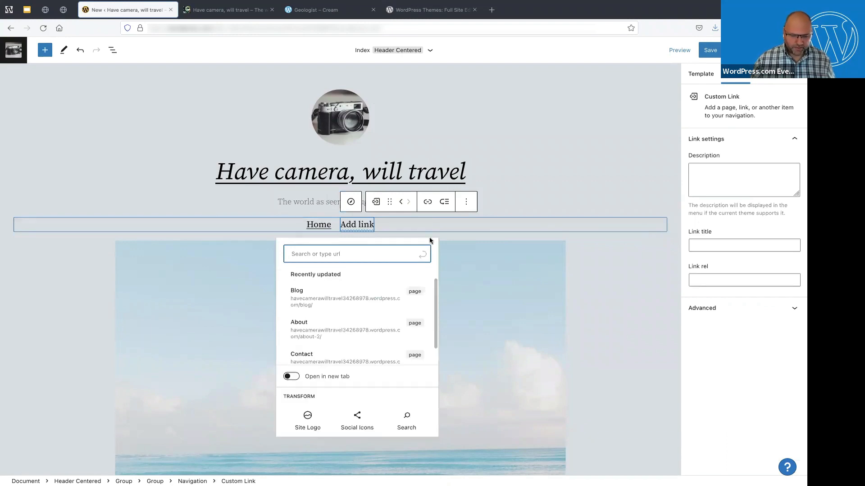
click(304, 304)
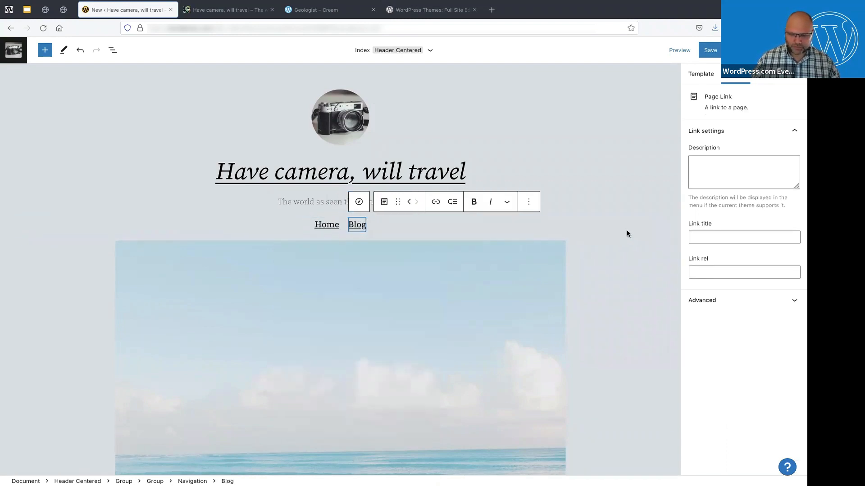
Add a link to the About page after Blog in the header navigation menu.
click(652, 228)
click(662, 224)
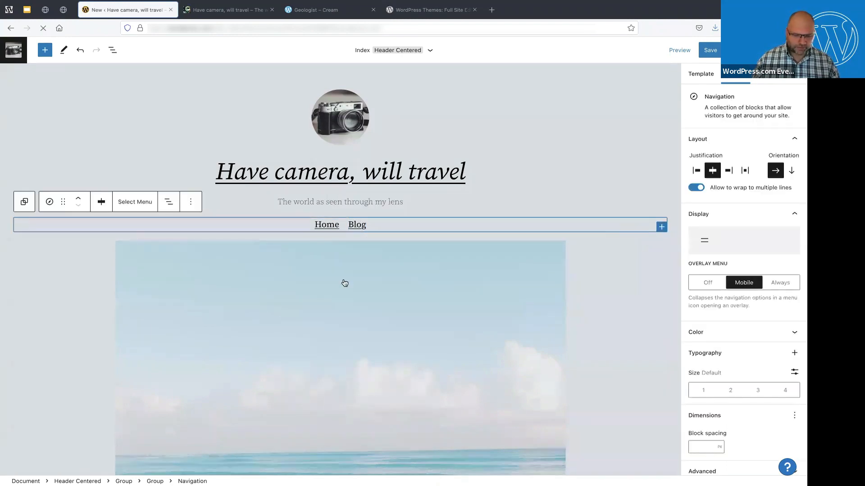
click(323, 322)
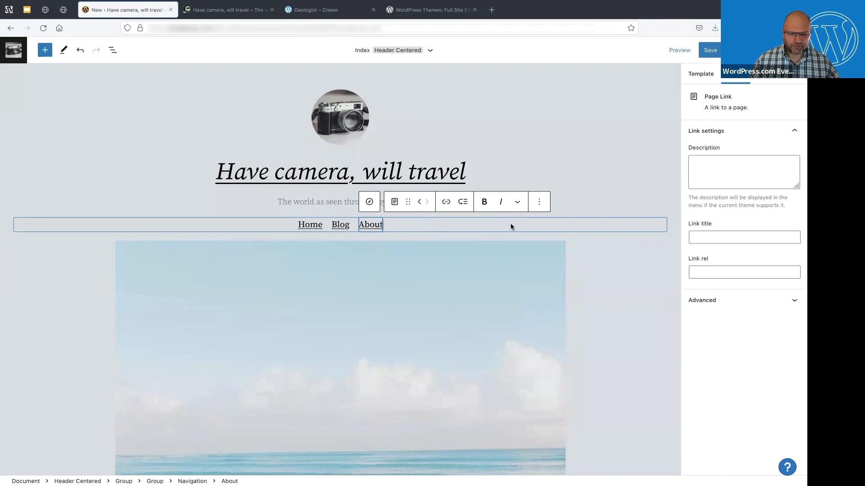
Insert a custom link without a destination after About in the header navigation menu, and switch to the Q&A presentation slide.
click(488, 231)
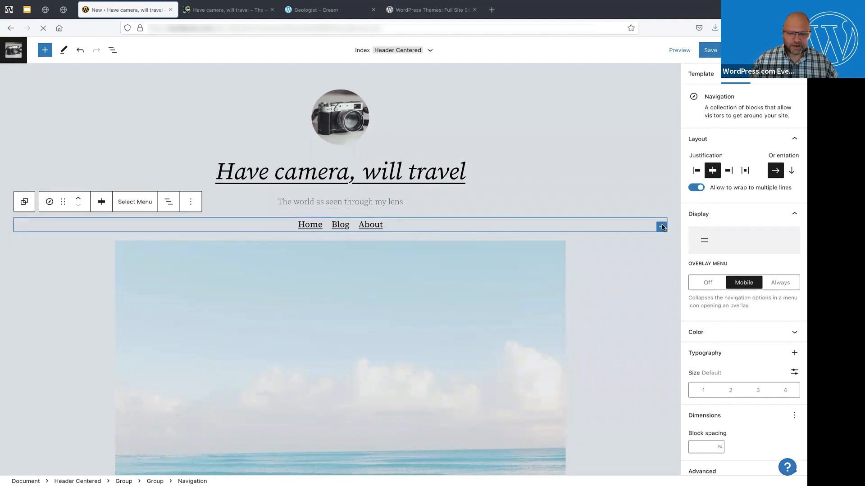
click(661, 226)
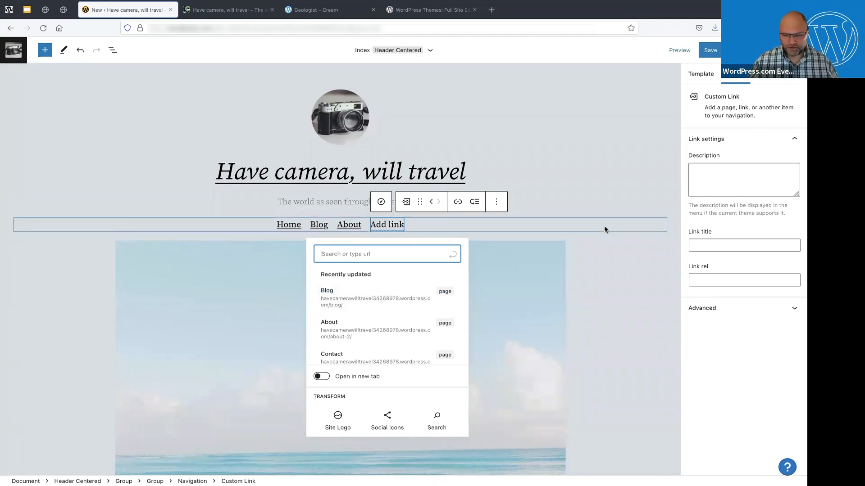
click(604, 230)
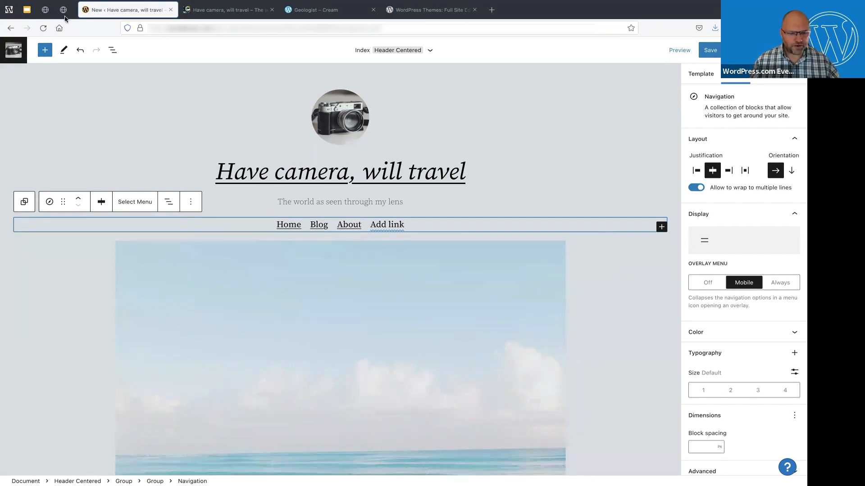
click(27, 9)
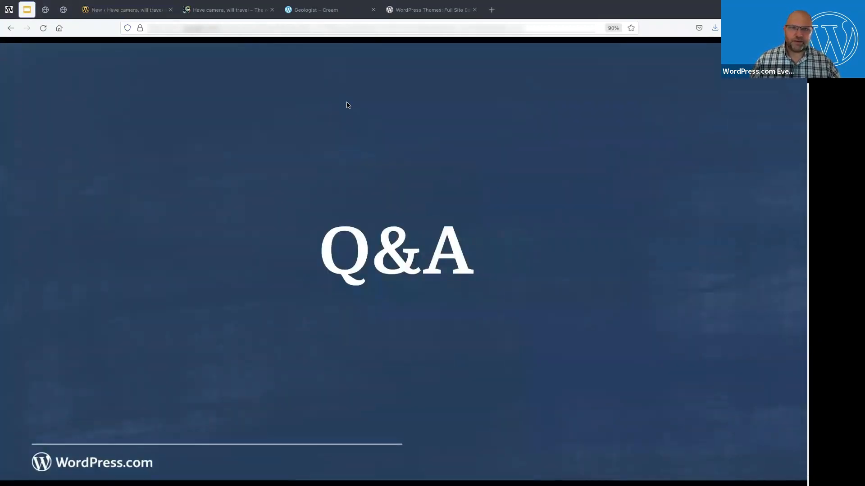